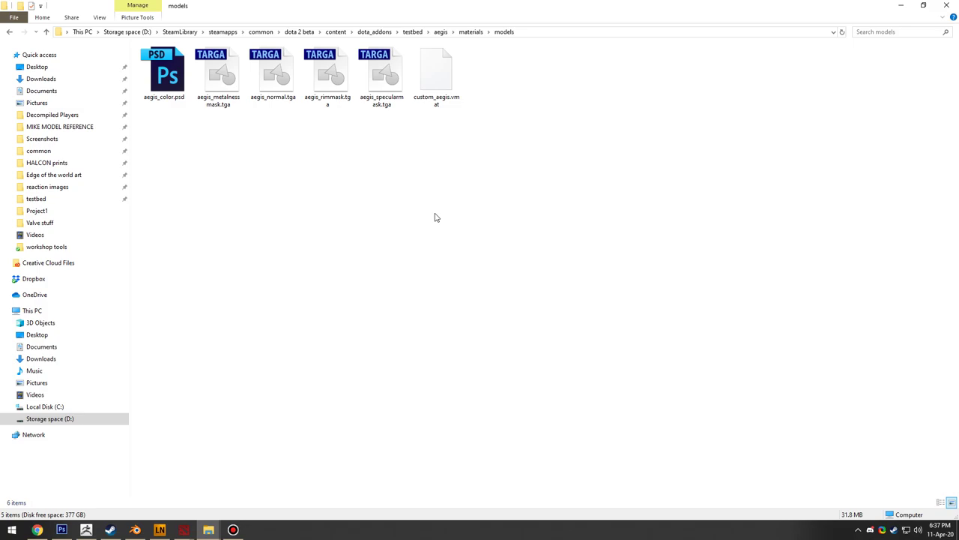
# Step: Browse from dota_addons to the testbed\aegis\models folder in File Explorer and inspect the aegis.obj mesh file
pyautogui.click(141, 530)
pyautogui.moveTo(208, 530)
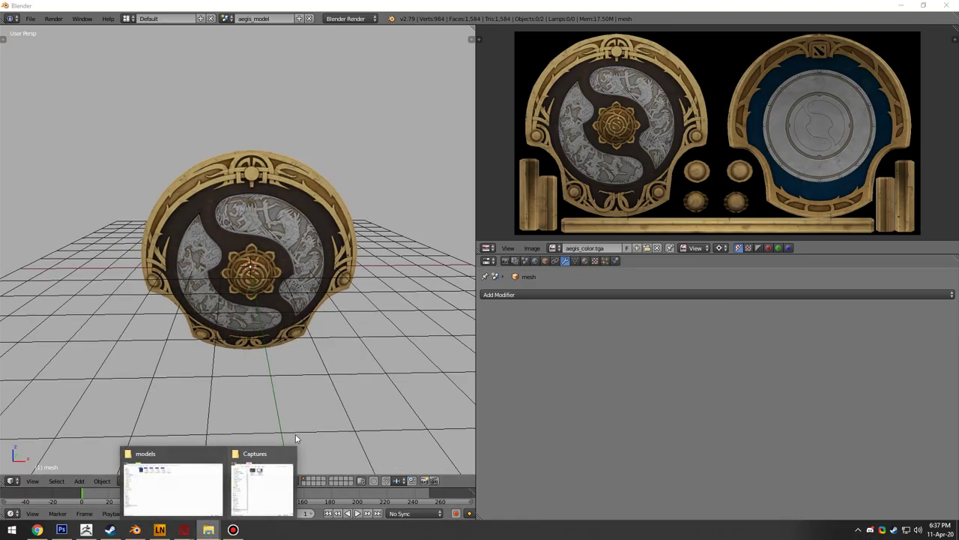
pyautogui.click(210, 491)
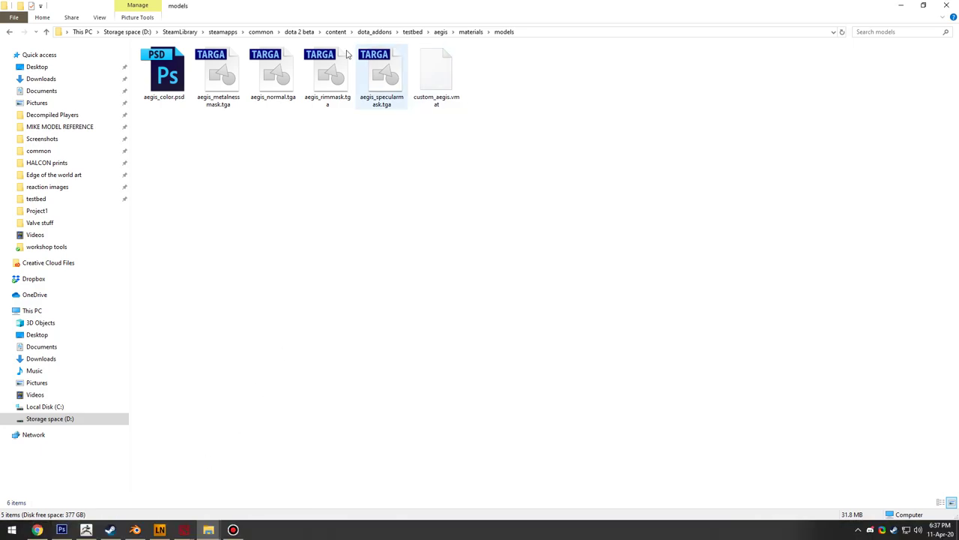
pyautogui.click(381, 33)
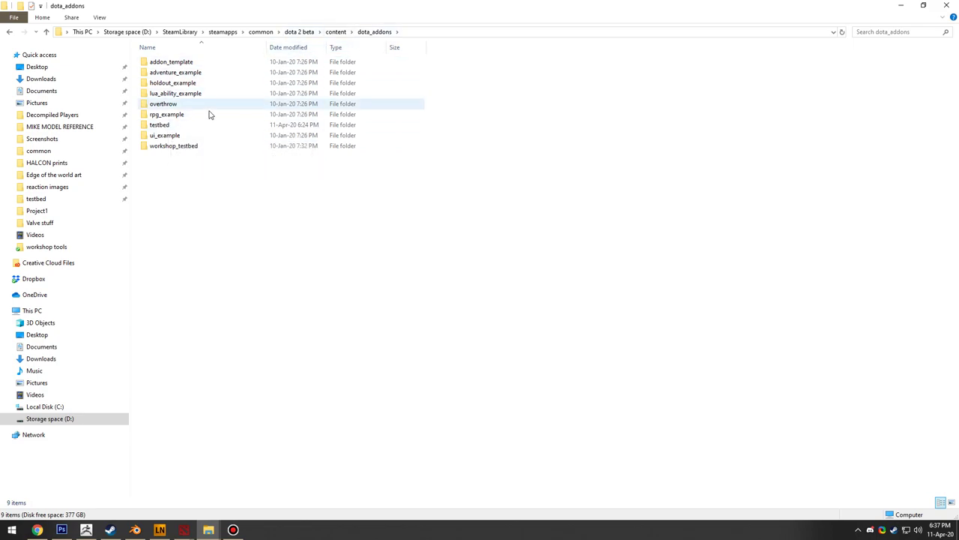
pyautogui.doubleClick(158, 126)
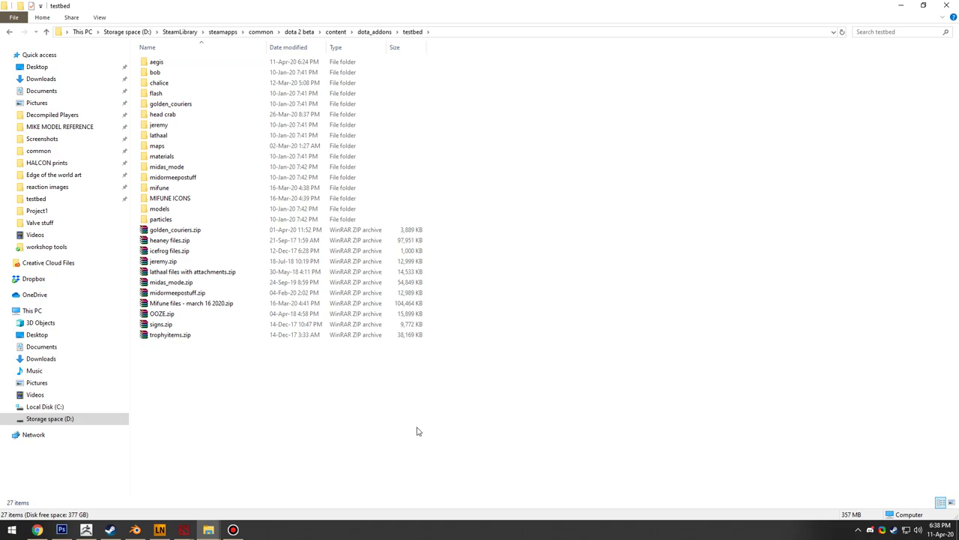
pyautogui.doubleClick(158, 63)
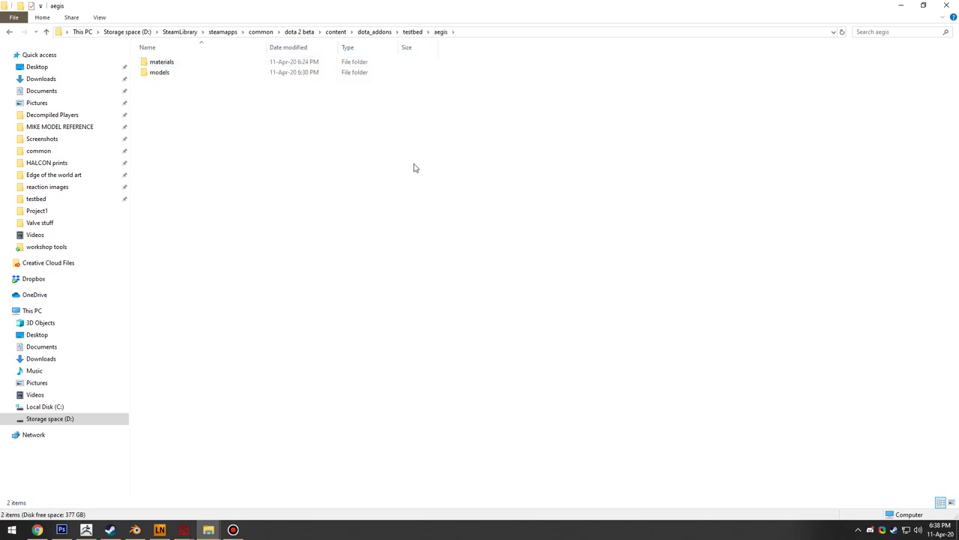
pyautogui.doubleClick(168, 75)
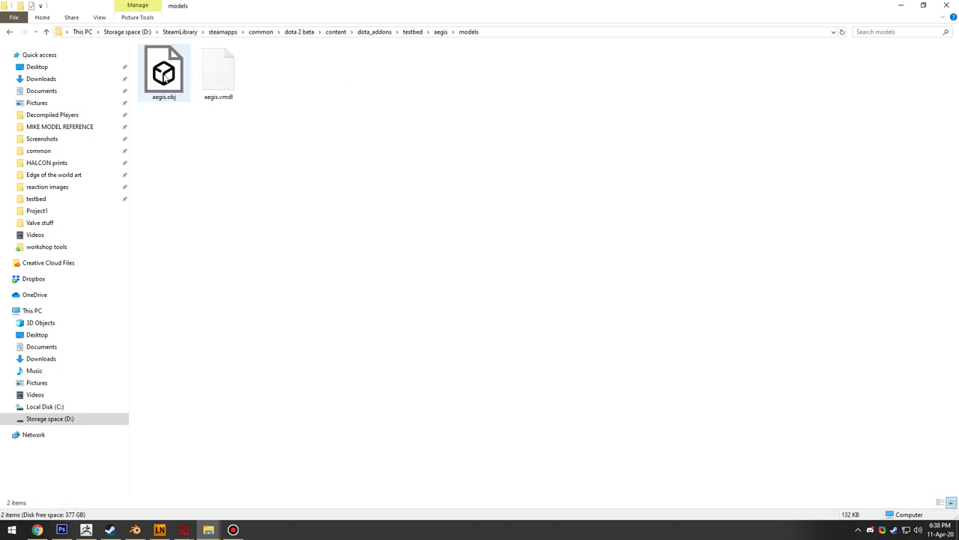
pyautogui.moveTo(312, 157)
pyautogui.mouseDown()
pyautogui.moveTo(242, 99)
pyautogui.moveTo(298, 149)
pyautogui.mouseUp()
pyautogui.click(158, 81)
pyautogui.click(222, 192)
# Step: Open the aegis\materials\models folder and look over its aegis texture files
pyautogui.click(10, 31)
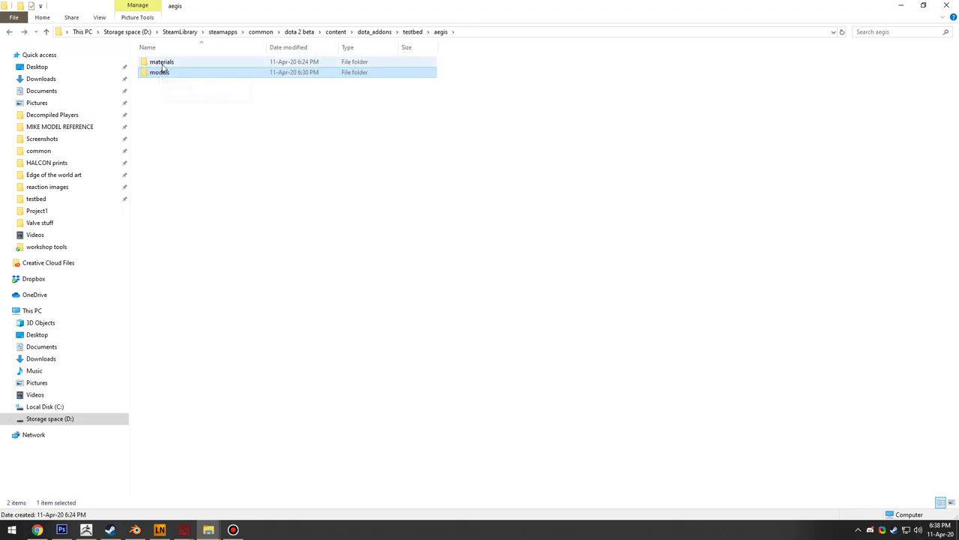
pyautogui.doubleClick(163, 64)
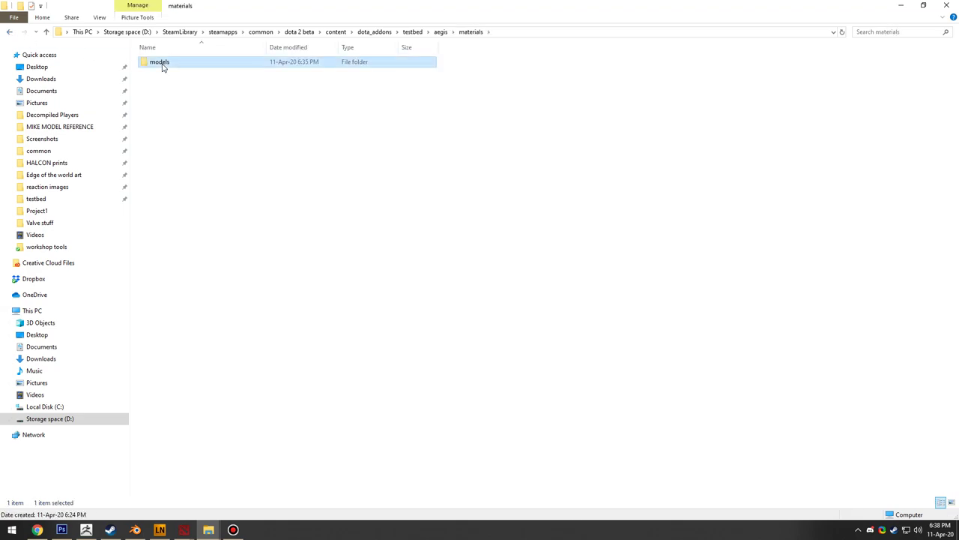
pyautogui.doubleClick(163, 64)
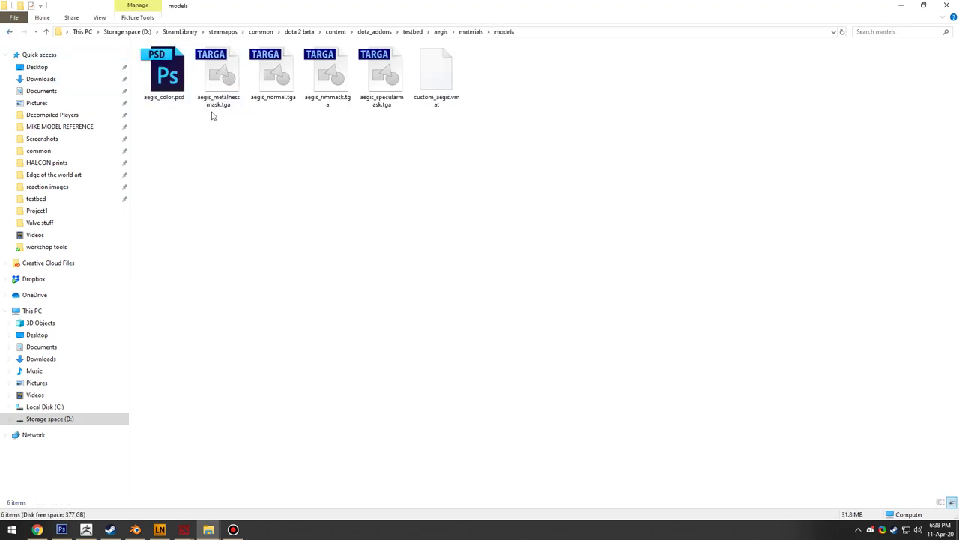
pyautogui.click(233, 96)
pyautogui.click(498, 180)
pyautogui.moveTo(411, 210); pyautogui.dragTo(209, 73)
pyautogui.click(235, 179)
# Step: Switch to Photoshop and examine the front shield artwork in aegis_color.psd up close and at full view
pyautogui.click(60, 526)
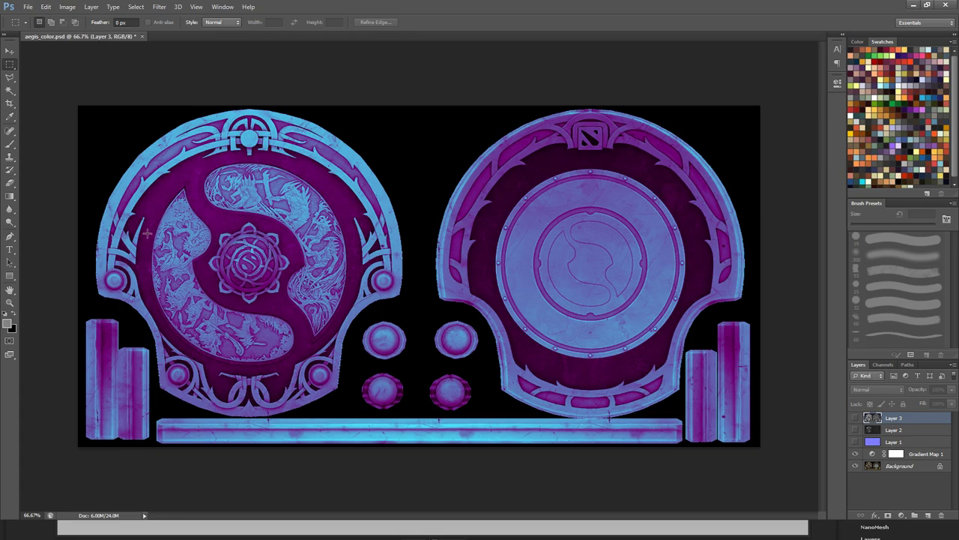
pyautogui.press('z')
pyautogui.moveTo(207, 203); pyautogui.dragTo(298, 171)
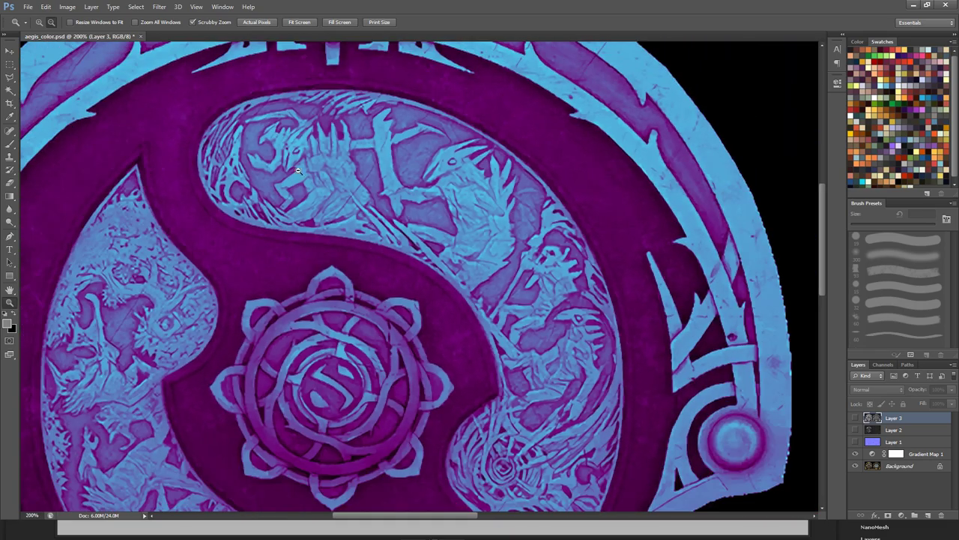
pyautogui.keyDown('alt'); pyautogui.click(321, 200); pyautogui.keyUp('alt')
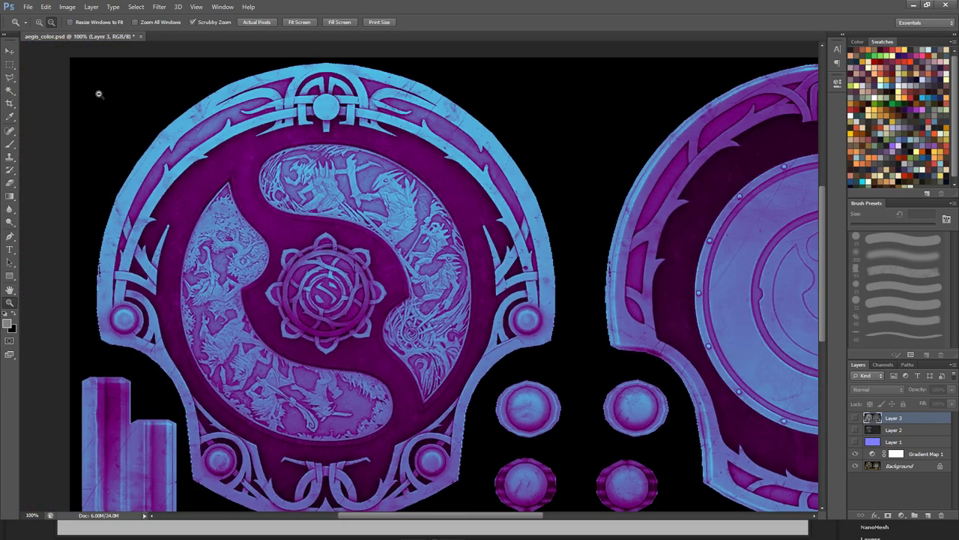
pyautogui.keyDown('alt'); pyautogui.click(98, 94); pyautogui.keyUp('alt')
pyautogui.press('m')
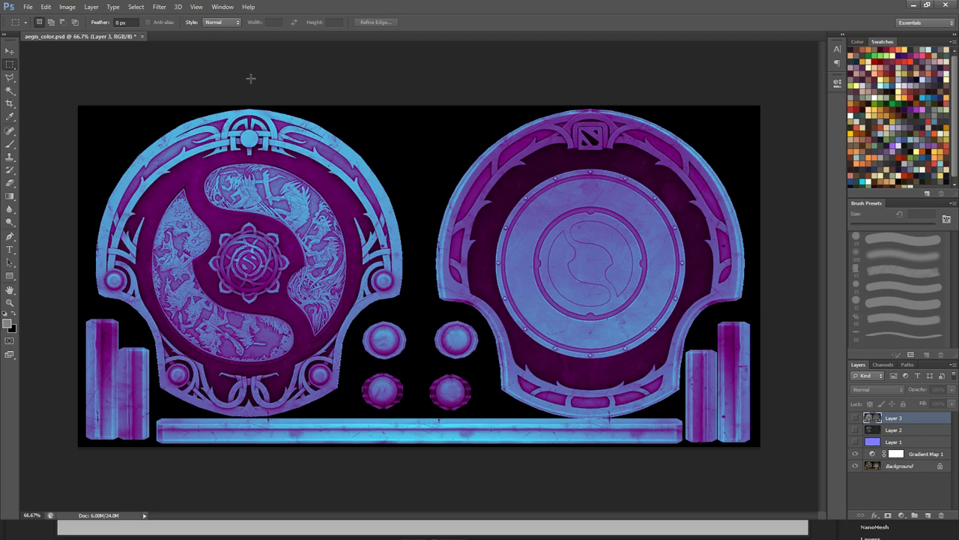
# Step: Preview the texture maps by toggling Layer 1 on and off, and showing Layer 2 and Layer 3
pyautogui.click(855, 443)
pyautogui.click(855, 442)
pyautogui.click(856, 431)
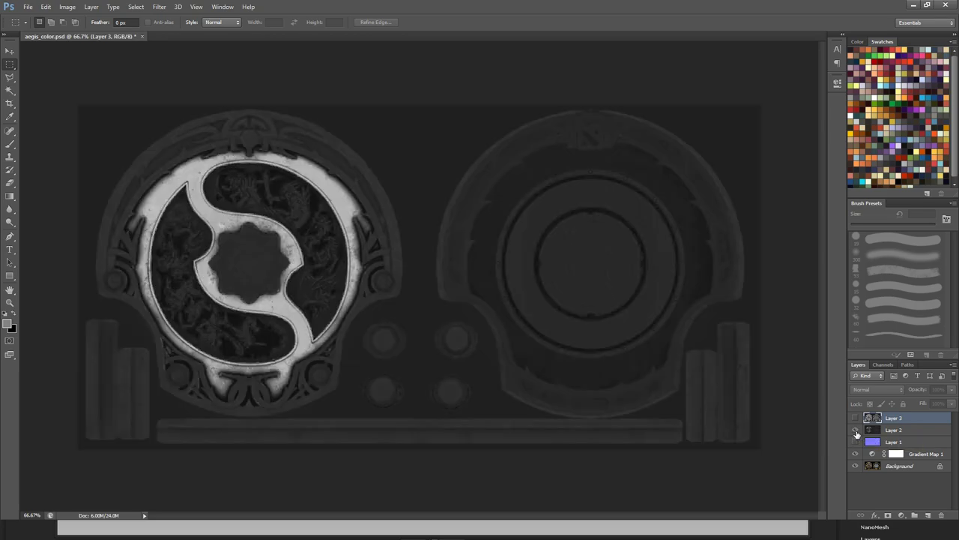
pyautogui.click(854, 418)
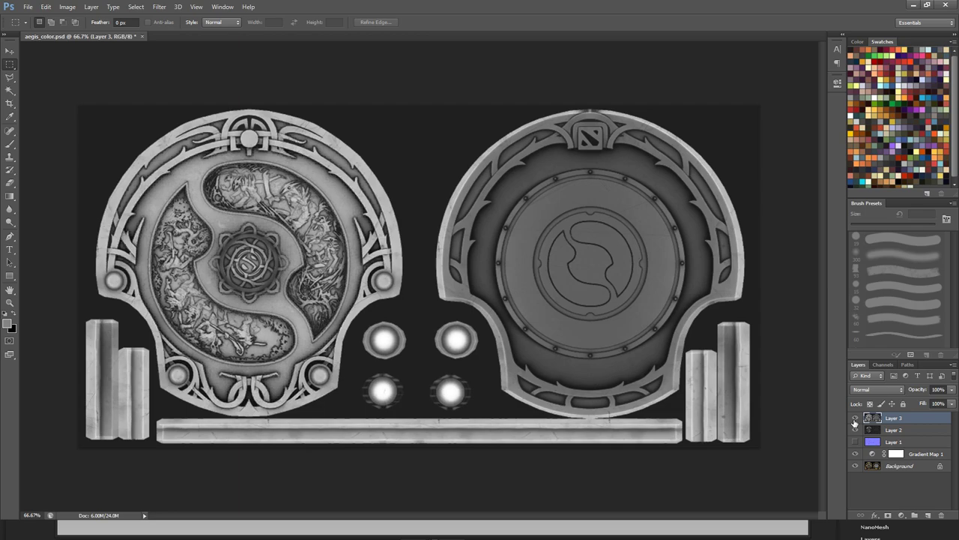
# Step: Switch back to File Explorer and review aegis_metalnessmask.tga, aegis_color.psd and custom_aegis.vmat in the materials folder
pyautogui.hotkey('alt', 'Tab')
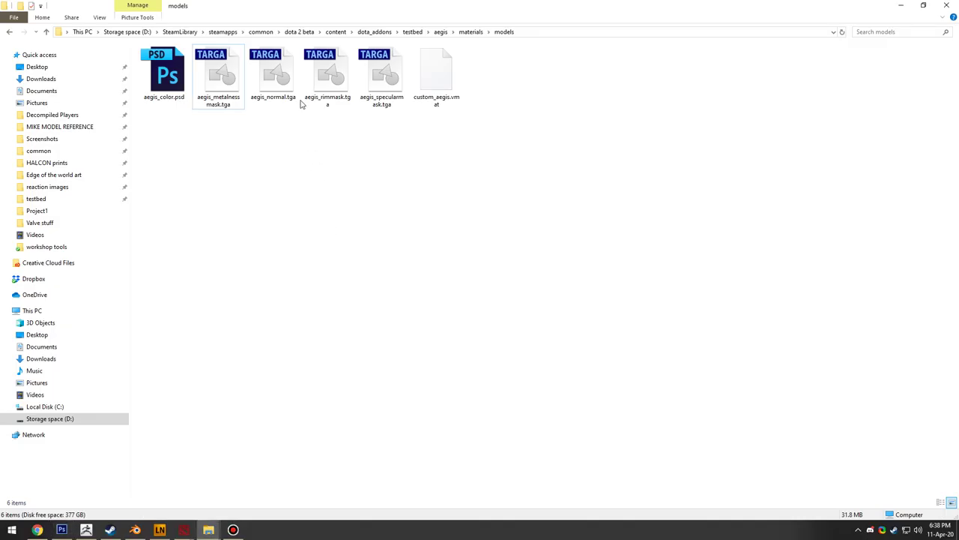
pyautogui.click(223, 79)
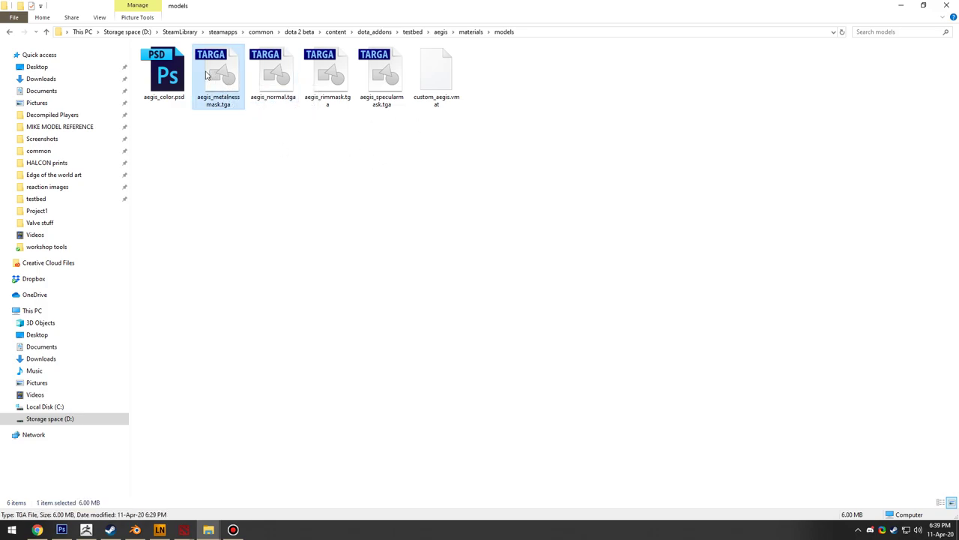
pyautogui.click(222, 133)
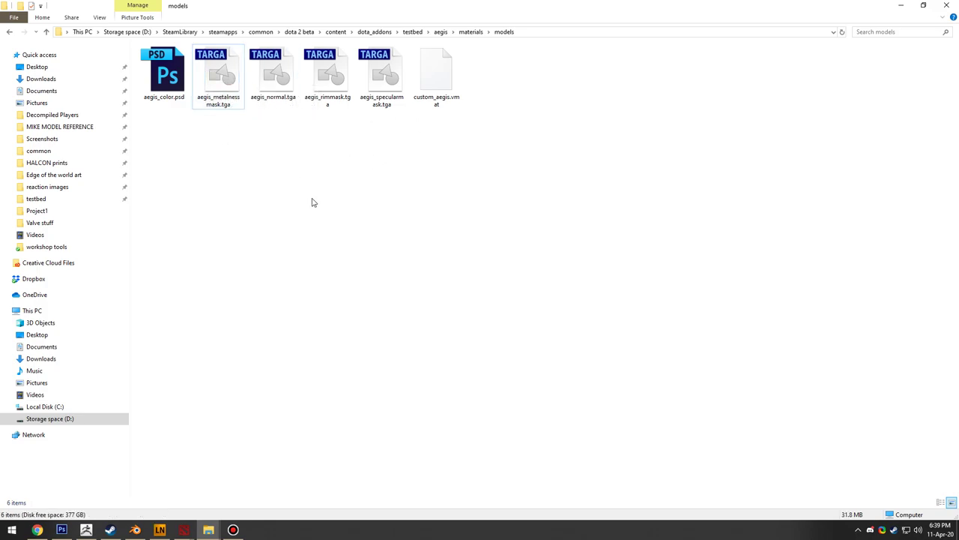
pyautogui.moveTo(402, 159); pyautogui.dragTo(323, 220)
pyautogui.click(165, 79)
pyautogui.click(364, 199)
pyautogui.click(437, 81)
pyautogui.click(607, 128)
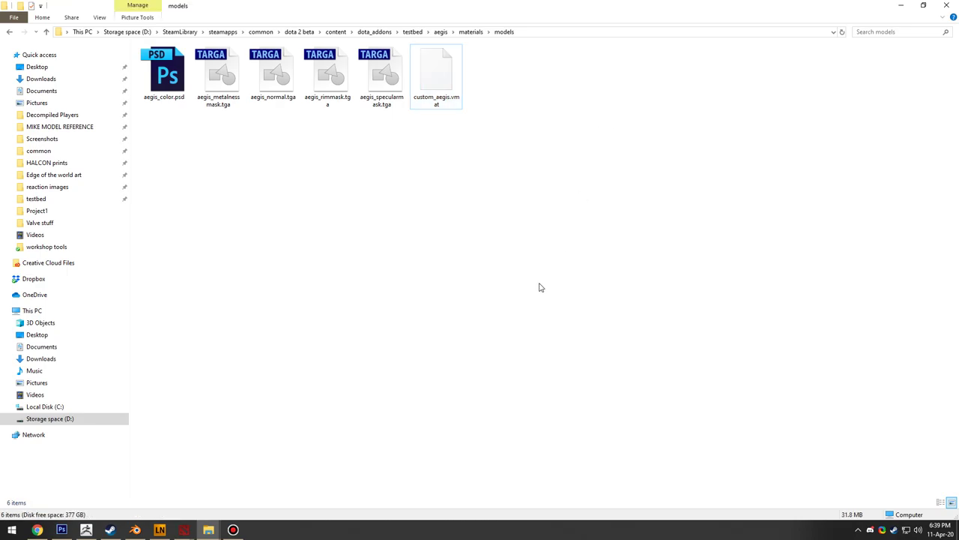
# Step: Switch to the Dota 2 Asset Browser and open the Model Editor
pyautogui.moveTo(181, 532)
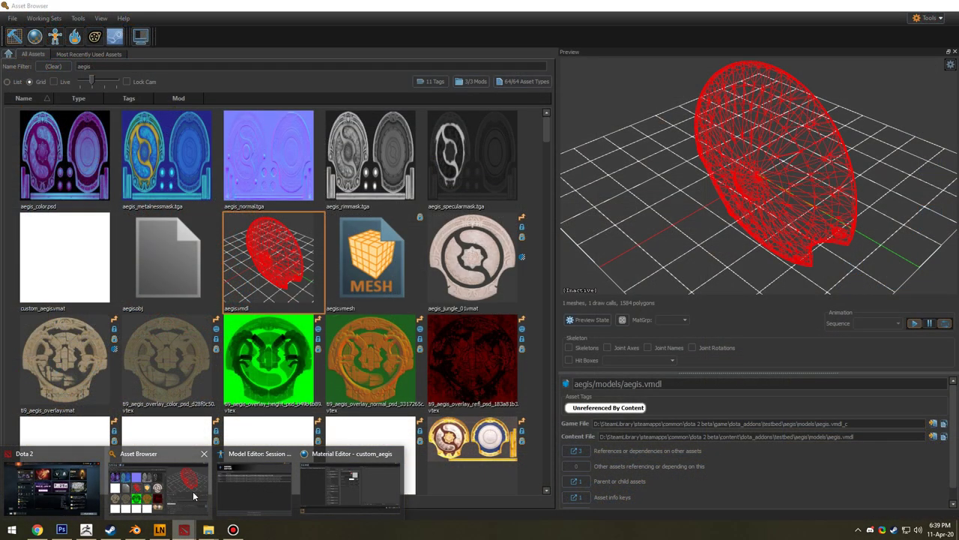
pyautogui.click(193, 491)
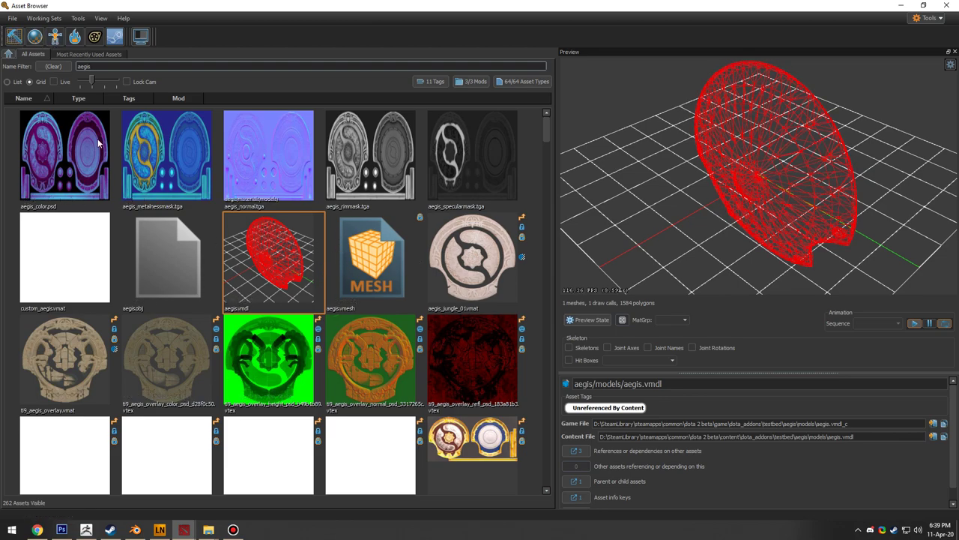
pyautogui.click(56, 41)
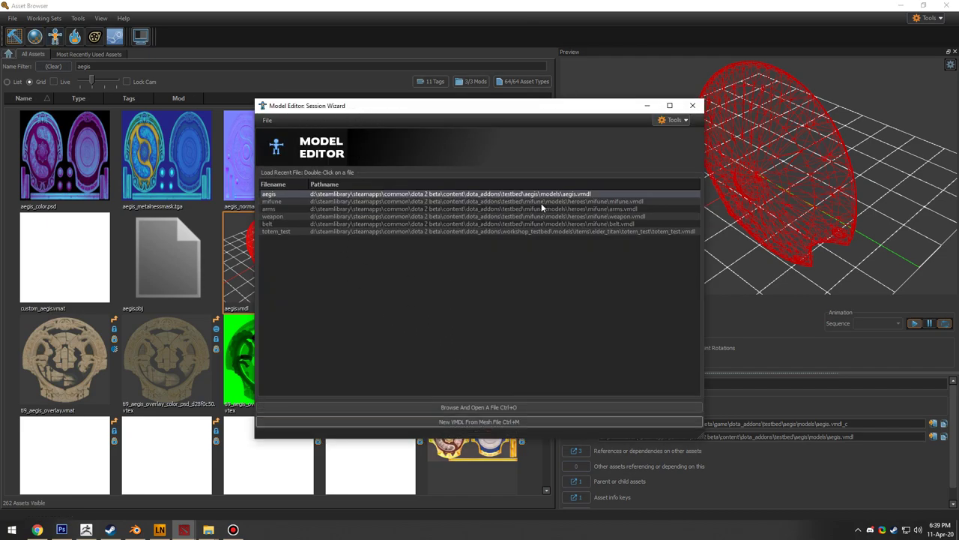
# Step: Create a new VMDL from the aegis.obj mesh in testbed\aegis\models, accepting the proposed aegis.vmdl path
pyautogui.click(464, 421)
pyautogui.scroll(4, 311, 218)
pyautogui.scroll(3, 311, 217)
pyautogui.click(300, 275)
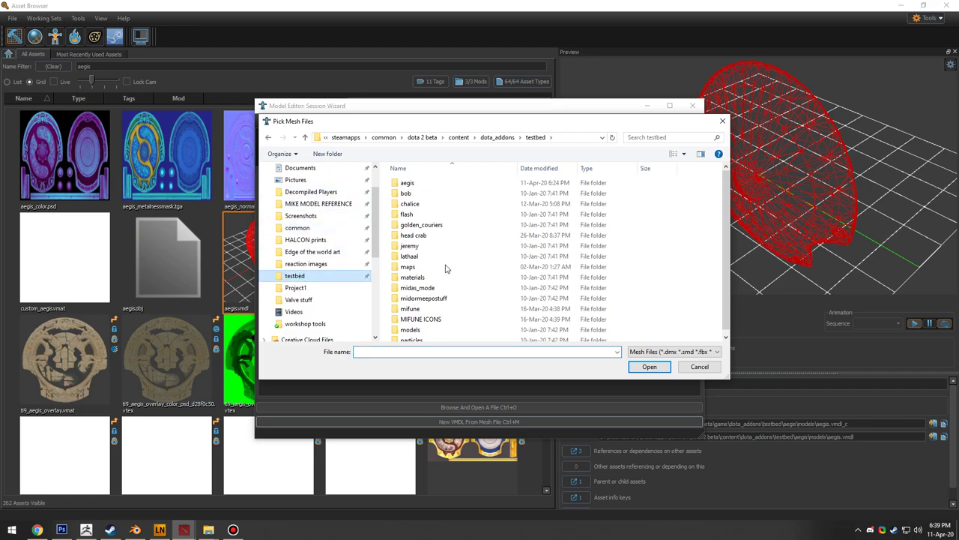
pyautogui.doubleClick(422, 184)
pyautogui.click(419, 196)
pyautogui.doubleClick(419, 196)
pyautogui.click(428, 197)
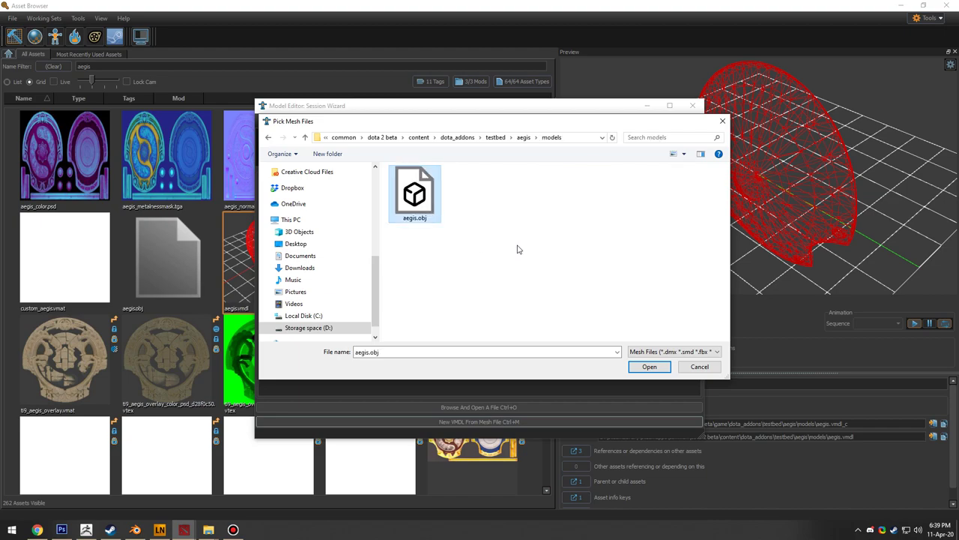
pyautogui.click(649, 367)
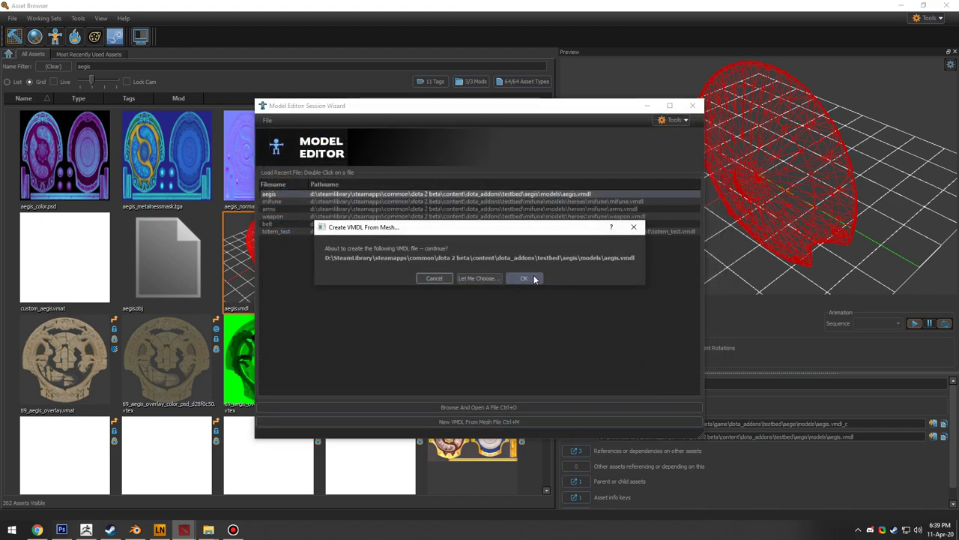
pyautogui.click(526, 278)
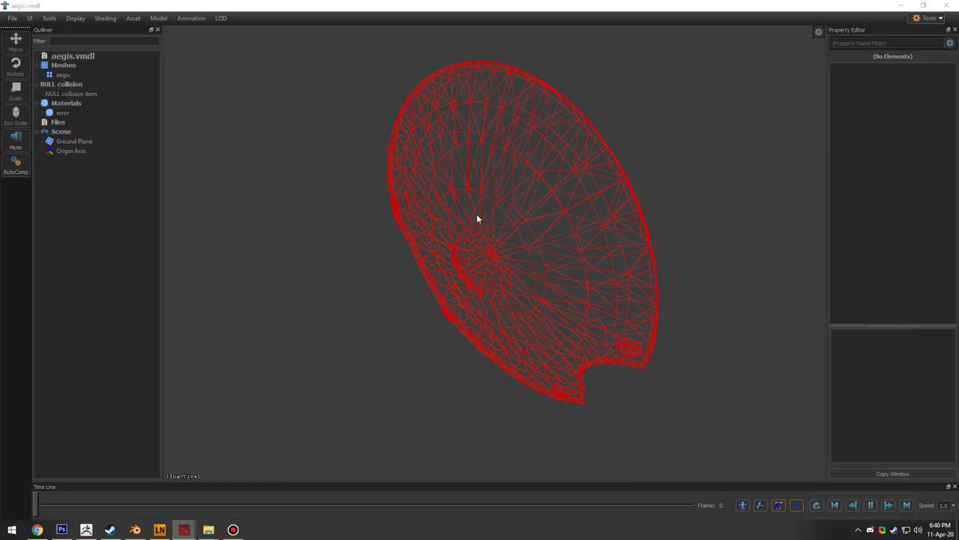
# Step: Inspect the aegis model from the front and from other angles in the Model Editor viewport
pyautogui.moveTo(547, 256); pyautogui.dragTo(405, 314)
pyautogui.scroll(-3, 516, 273)
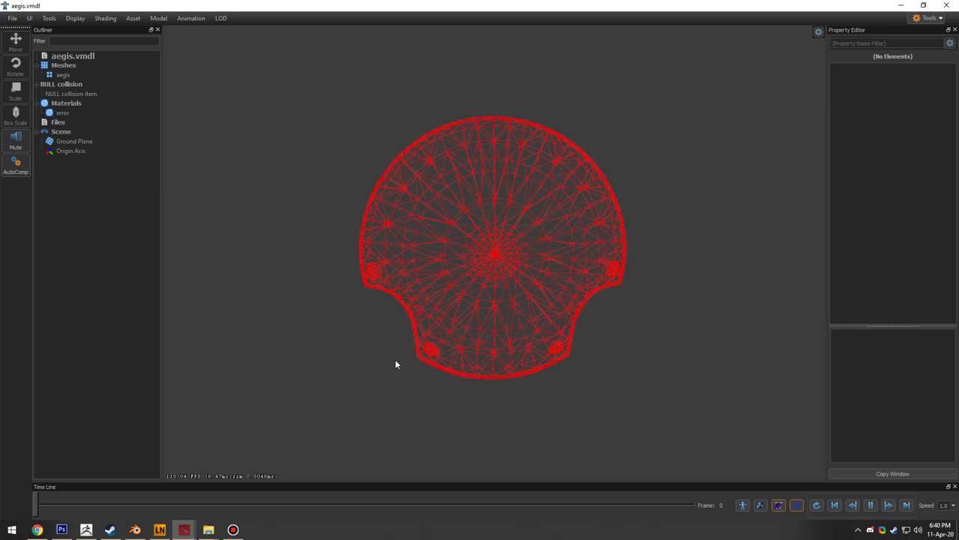
pyautogui.moveTo(476, 289); pyautogui.dragTo(530, 286)
# Step: Switch to Blender and deform the shield mesh in Edit Mode into an elongated shape with a pointed centre
pyautogui.click(136, 534)
pyautogui.moveTo(285, 261); pyautogui.dragTo(207, 305, button='middle')
pyautogui.press('Tab')
pyautogui.press('a')
pyautogui.press('Tab')
pyautogui.scroll(4, 300, 282)
# Step: Export the deformed mesh as Wavefront OBJ over the existing aegis.obj
pyautogui.click(30, 18)
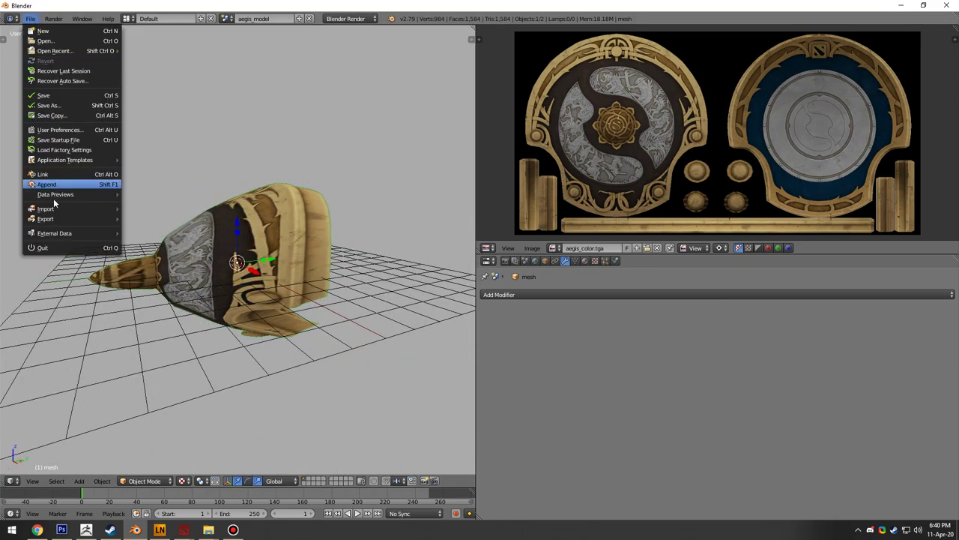
pyautogui.moveTo(57, 220)
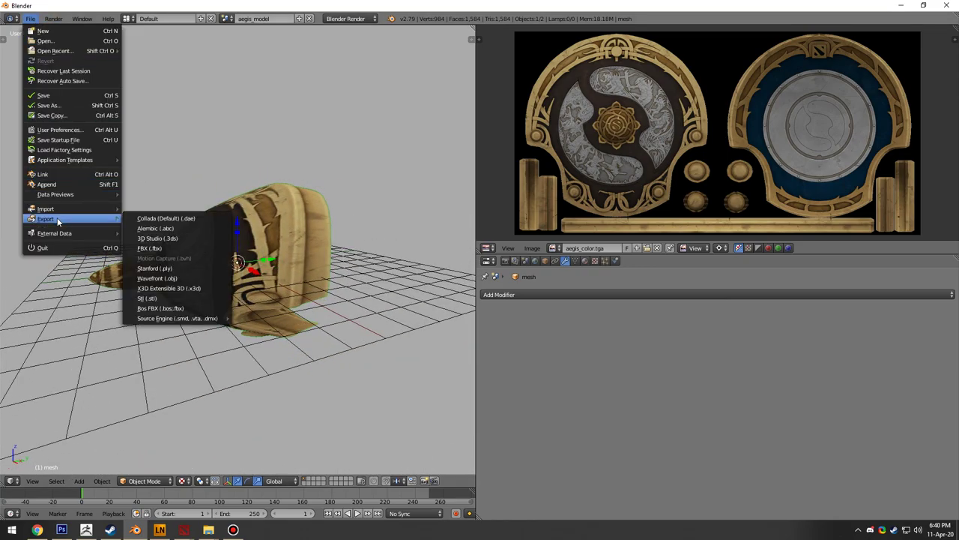
pyautogui.click(178, 279)
pyautogui.doubleClick(188, 78)
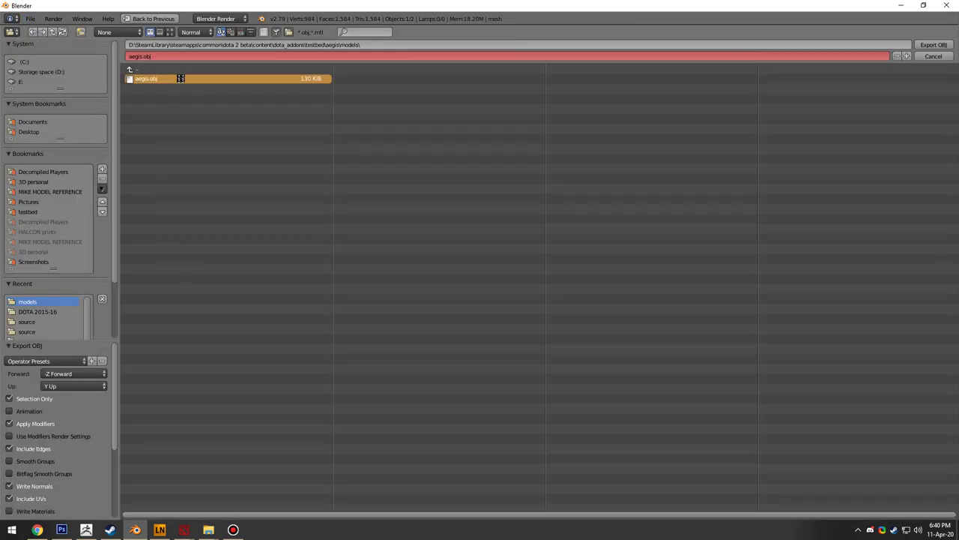
# Step: Switch to the Model Editor and examine the deformed mesh in aegis.vmdl
pyautogui.hotkey('alt', 'Tab')
pyautogui.click(414, 149)
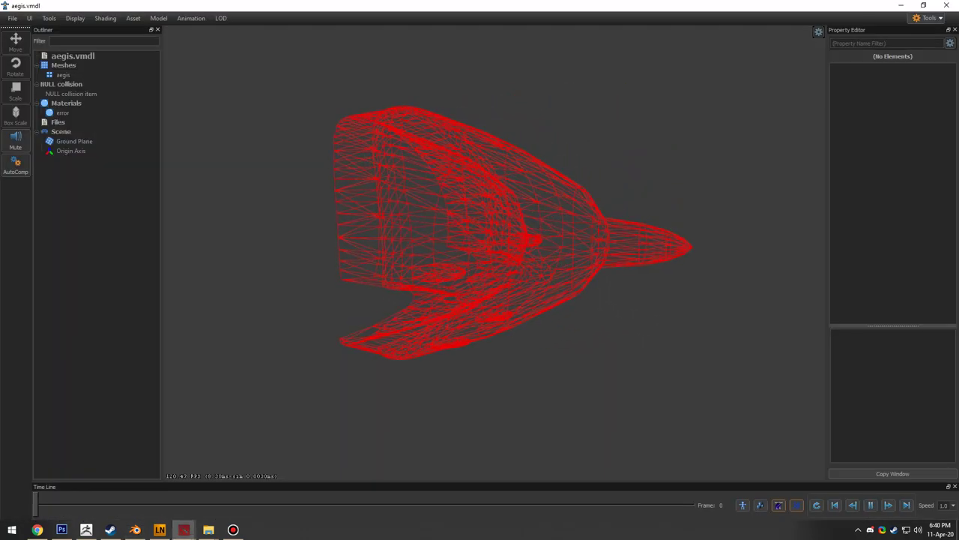
pyautogui.moveTo(495, 248); pyautogui.dragTo(285, 255)
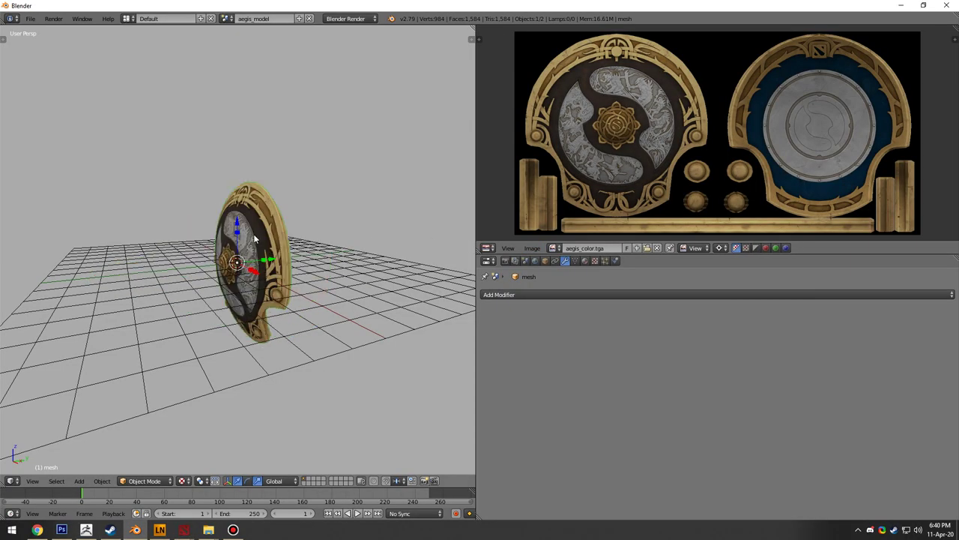
# Step: Export the restored shield mesh from Blender as Wavefront OBJ over aegis.obj and check it in the Model Editor
pyautogui.click(30, 18)
pyautogui.moveTo(92, 221)
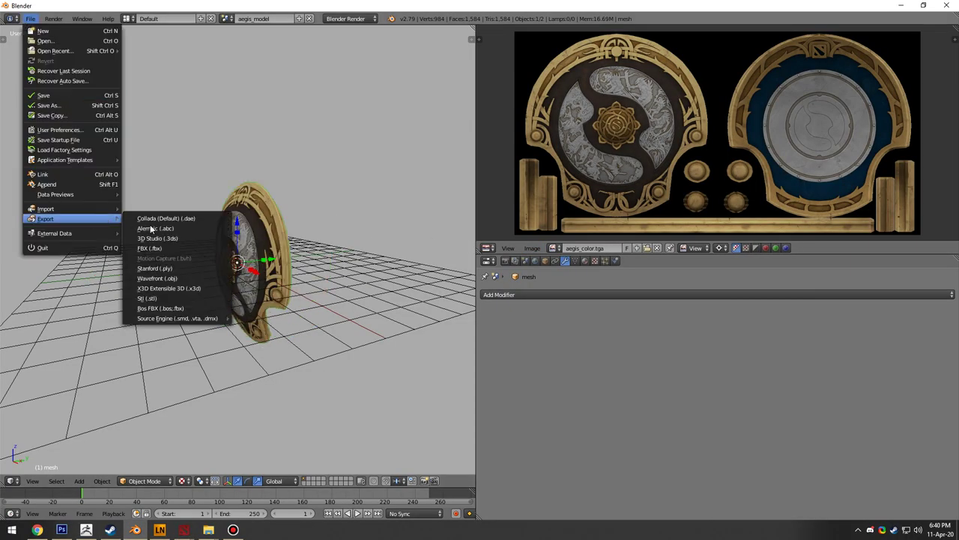
pyautogui.click(185, 282)
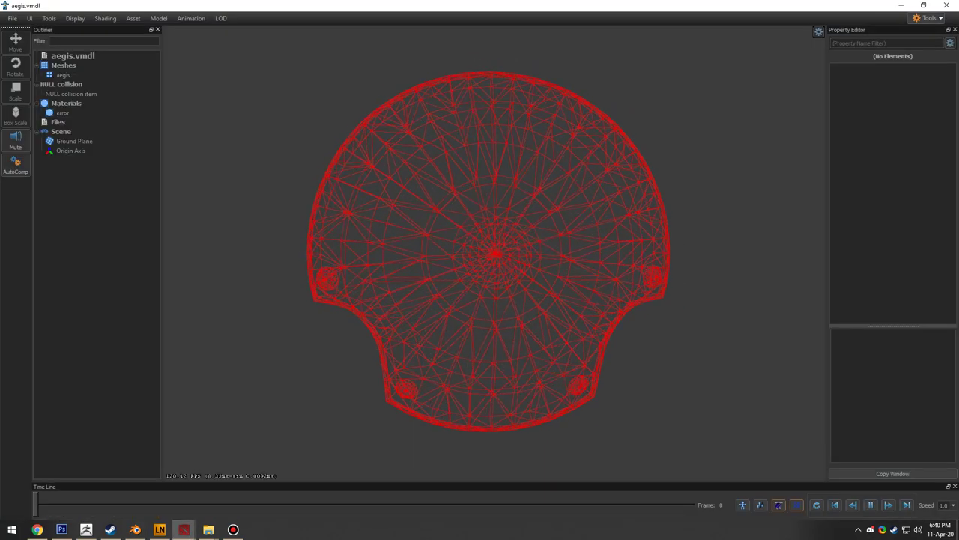
pyautogui.moveTo(420, 282); pyautogui.dragTo(468, 155)
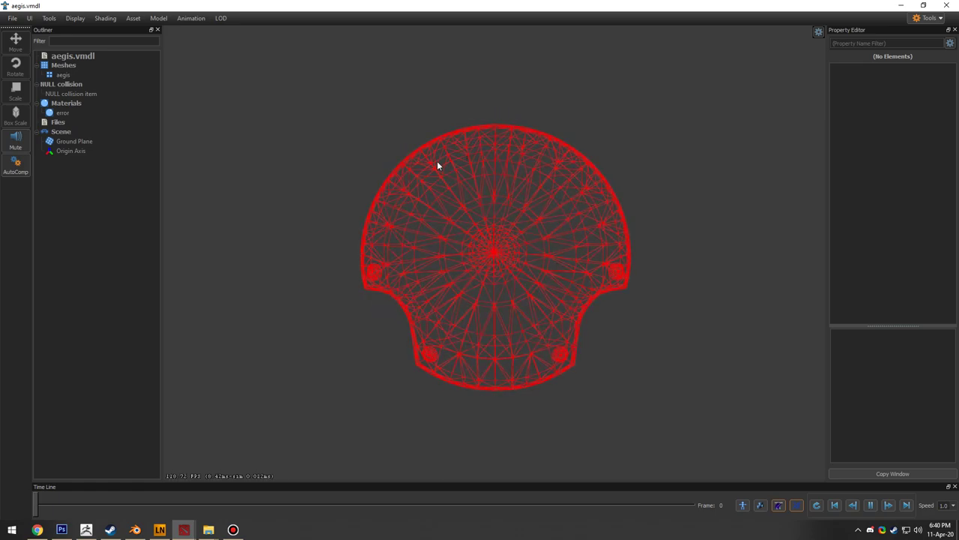
# Step: Examine the shield wireframe of aegis.vmdl from several angles
pyautogui.moveTo(535, 281); pyautogui.dragTo(562, 294)
pyautogui.moveTo(535, 281)
pyautogui.mouseDown(button='right')
pyautogui.moveTo(577, 217)
pyautogui.moveTo(536, 281)
pyautogui.mouseUp(button='right')
pyautogui.moveTo(536, 281); pyautogui.dragTo(515, 281)
pyautogui.scroll(-3, 558, 282)
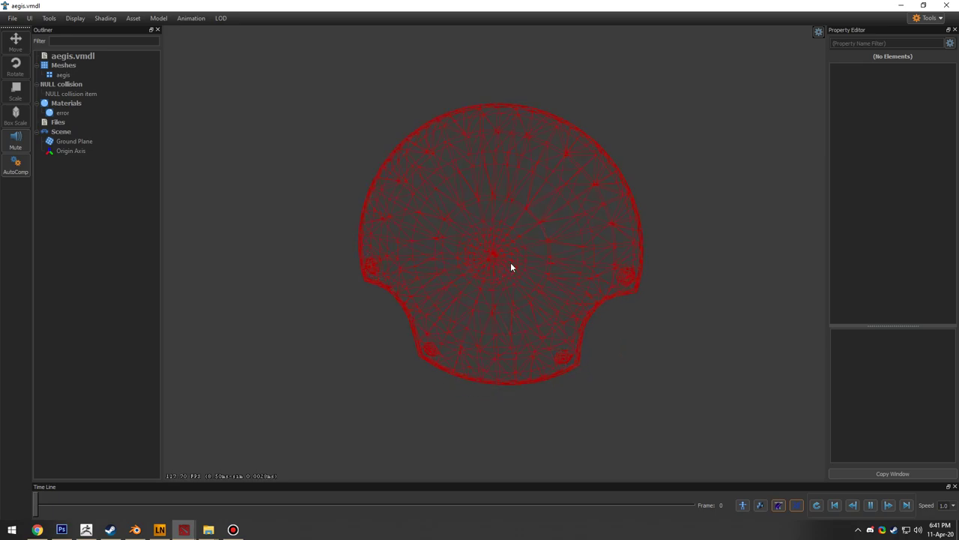
pyautogui.moveTo(393, 191); pyautogui.dragTo(471, 229)
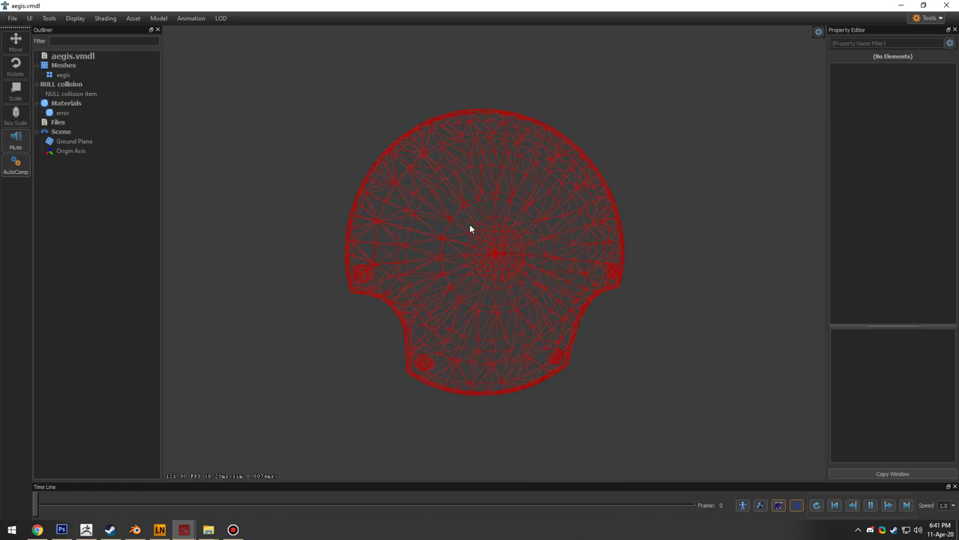
# Step: Switch to the Asset Browser, launch the Material Editor and close the custom_aegis material
pyautogui.hotkey('alt', 'Tab')
pyautogui.hotkey('alt', 'Tab')
pyautogui.hotkey('alt', 'Tab')
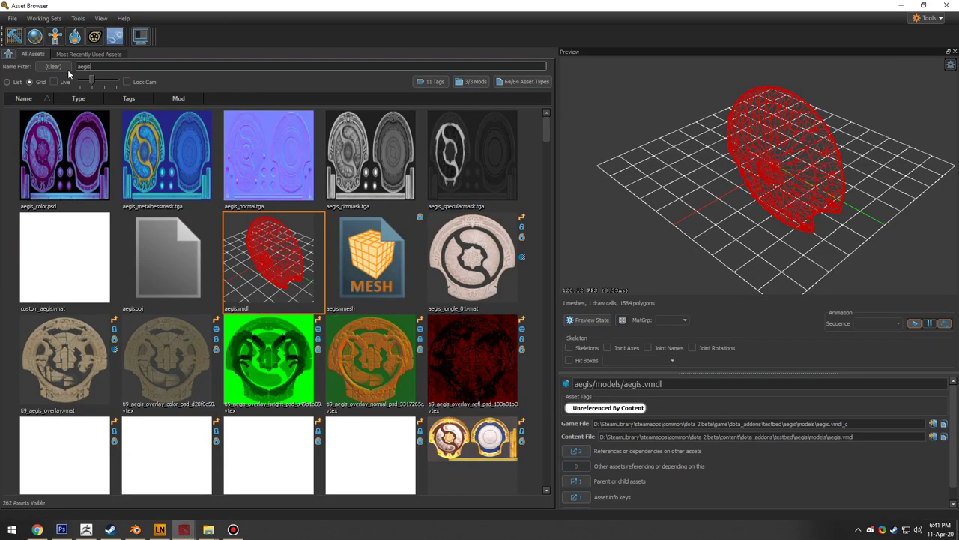
pyautogui.click(39, 42)
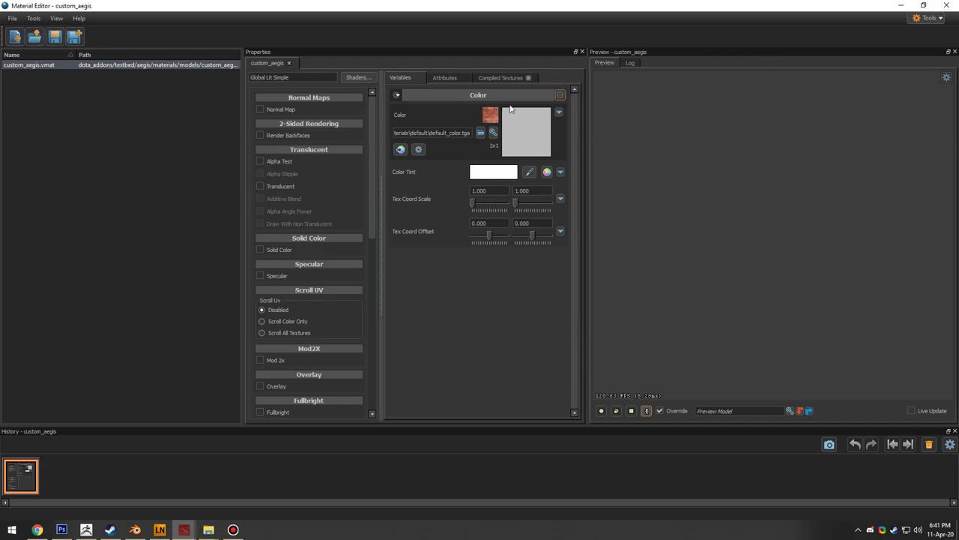
pyautogui.click(289, 63)
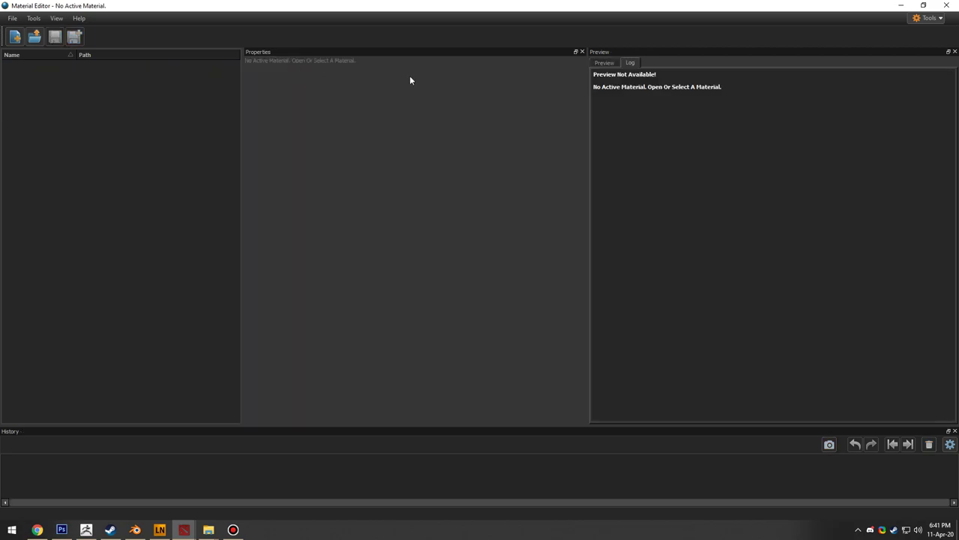
# Step: Create a new material and save it as custom_aegis.vmat in aegis/materials/models, replacing the existing file
pyautogui.click(14, 36)
pyautogui.click(12, 18)
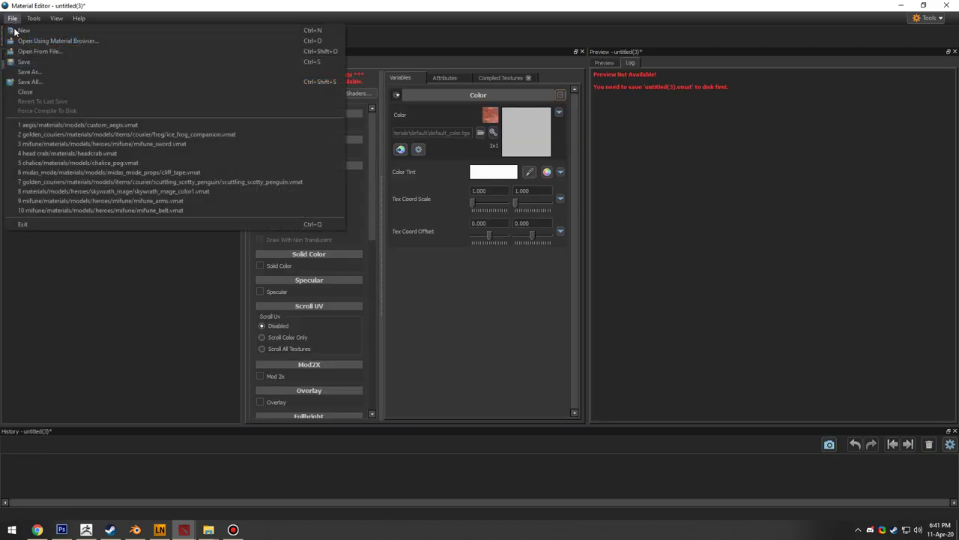
pyautogui.click(25, 61)
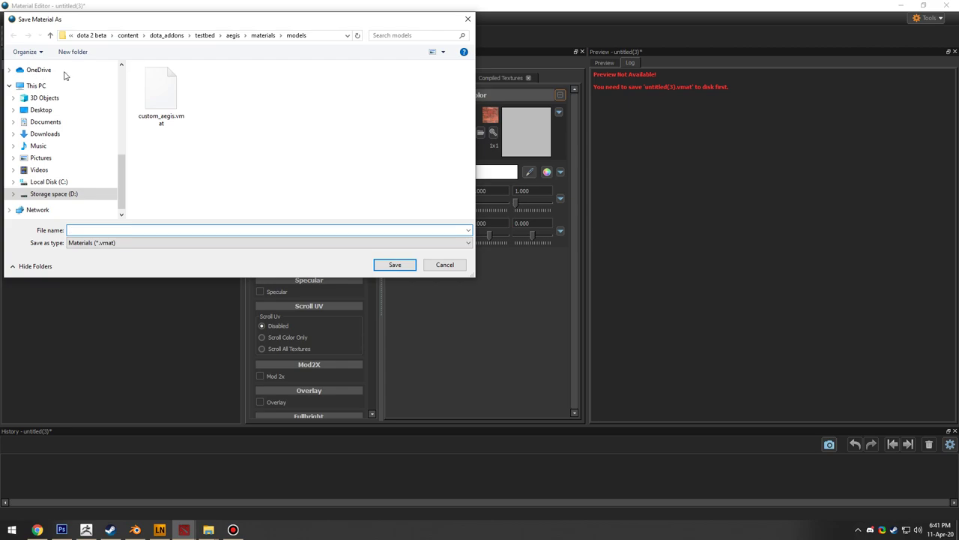
pyautogui.moveTo(272, 22); pyautogui.dragTo(332, 46)
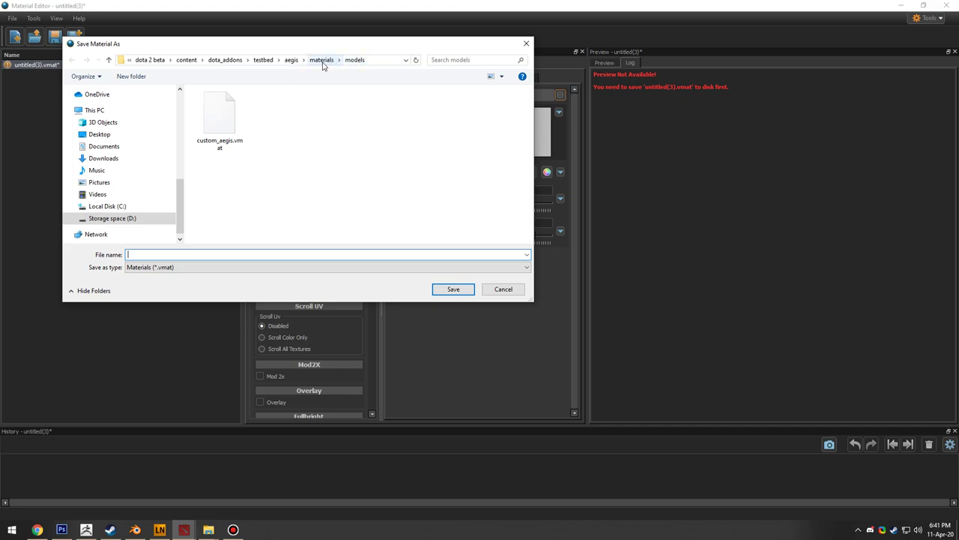
pyautogui.click(290, 63)
pyautogui.doubleClick(357, 104)
pyautogui.doubleClick(356, 103)
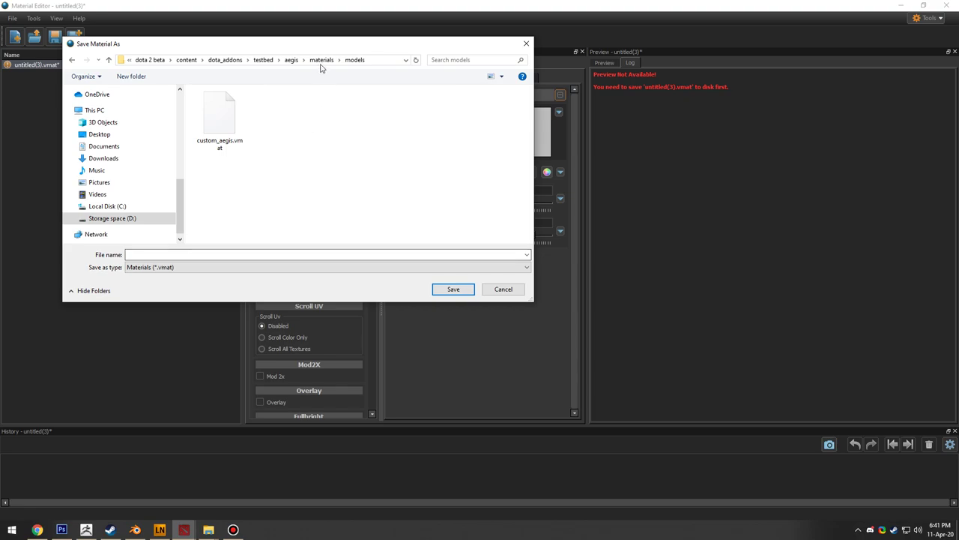
pyautogui.moveTo(321, 52); pyautogui.dragTo(343, 63)
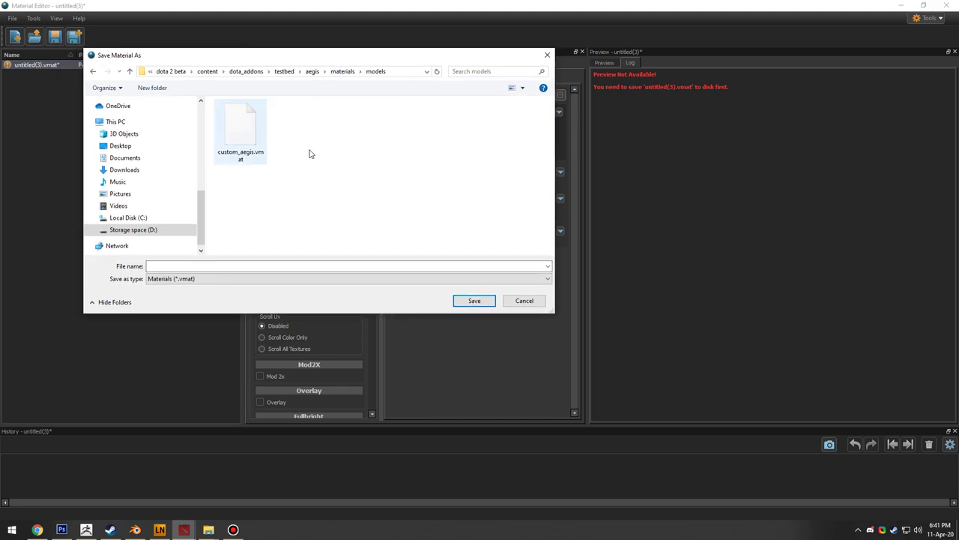
pyautogui.click(249, 132)
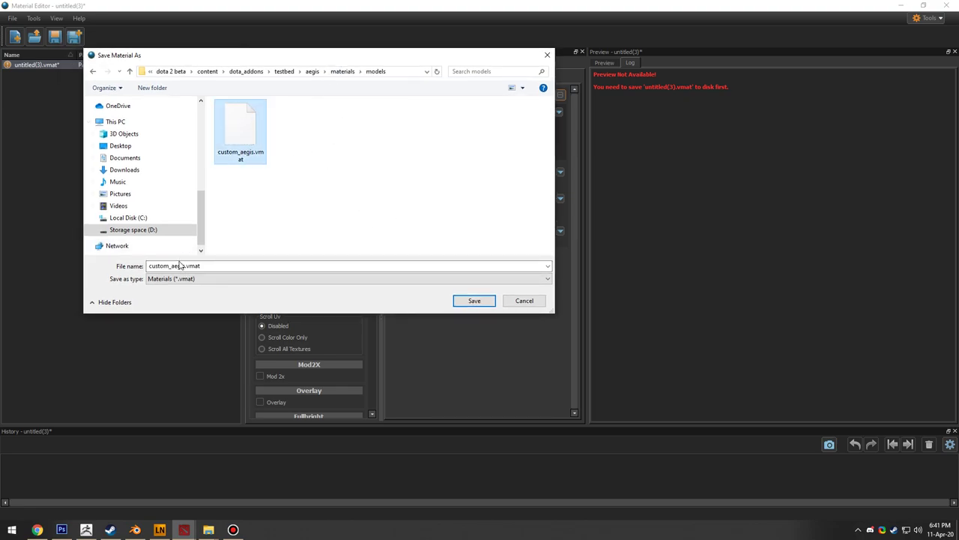
pyautogui.click(469, 301)
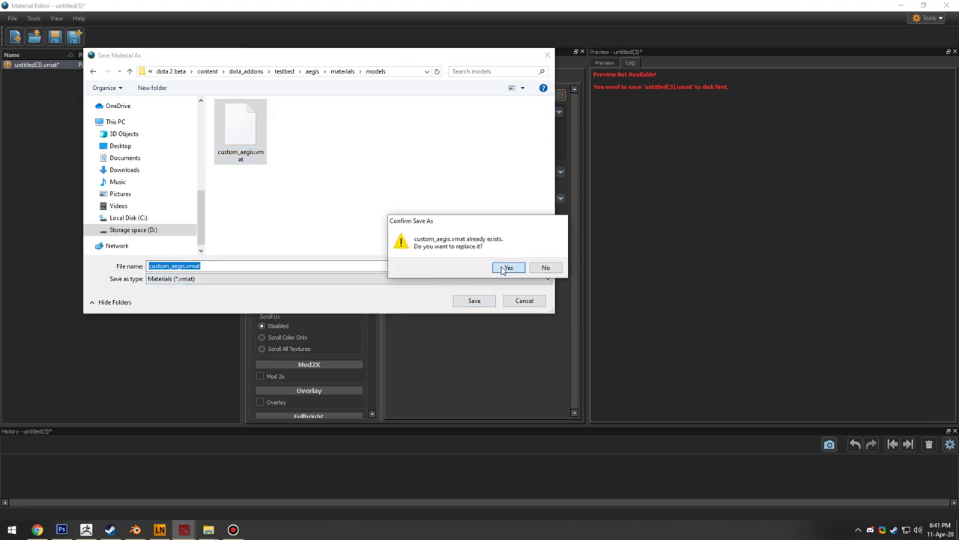
pyautogui.click(507, 268)
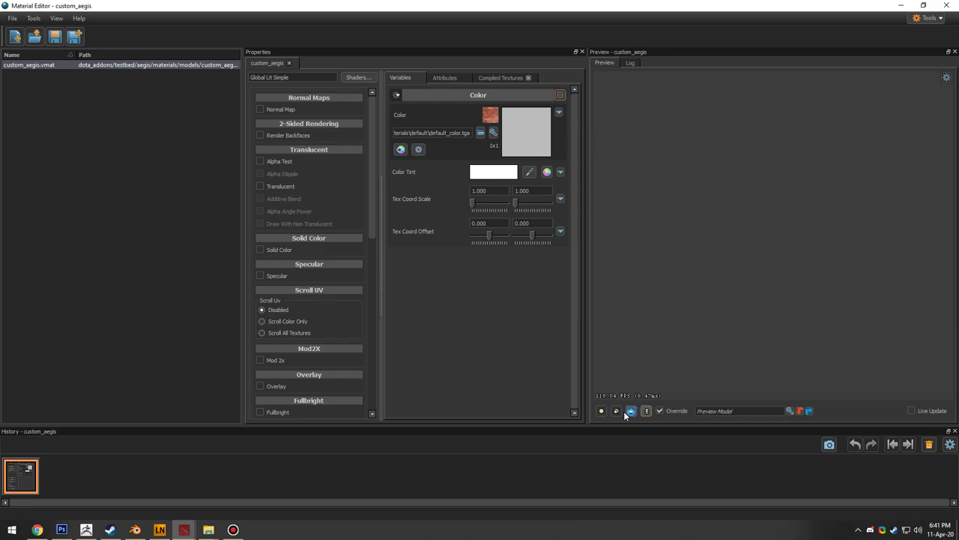
# Step: Preview the material on the sphere, and switch the preview to a custom model using aegis/models/aegis.vmdl
pyautogui.click(601, 410)
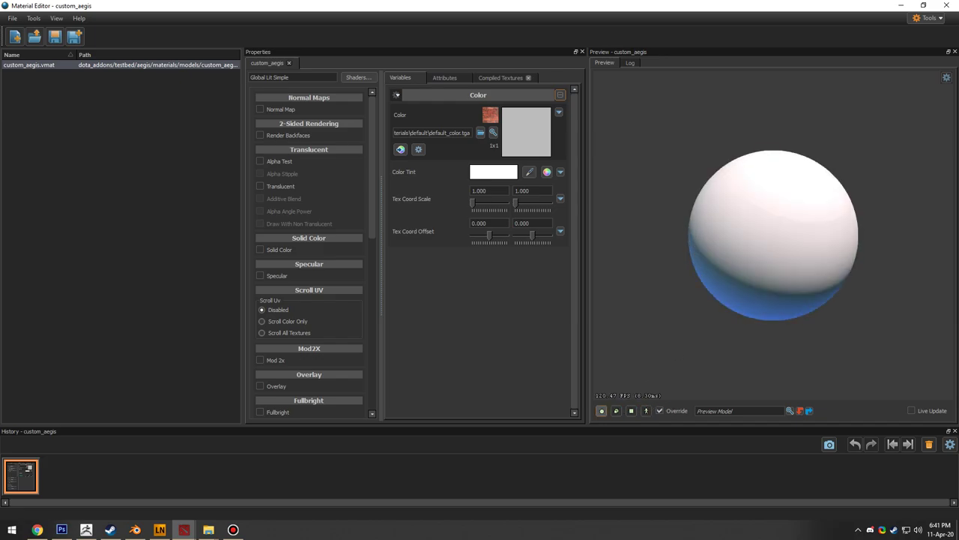
pyautogui.click(646, 412)
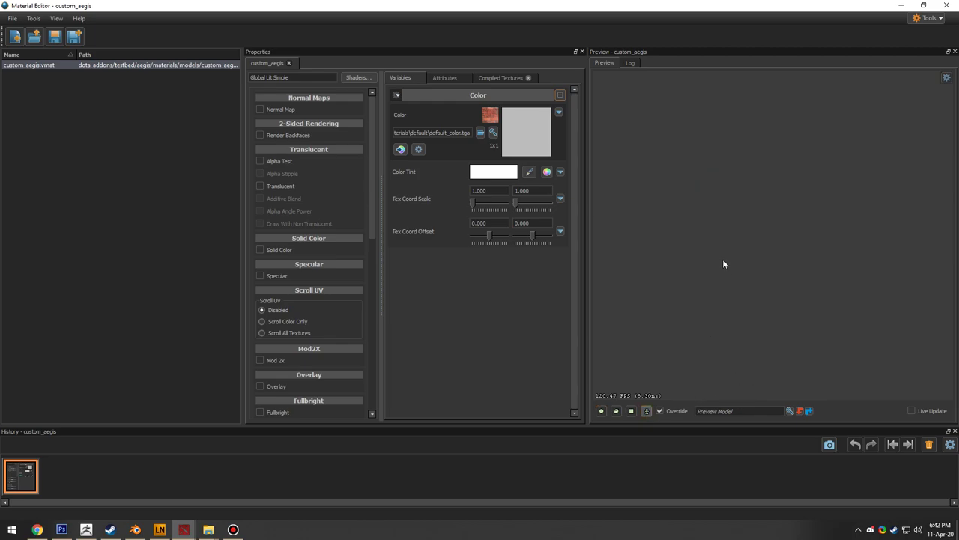
pyautogui.click(790, 412)
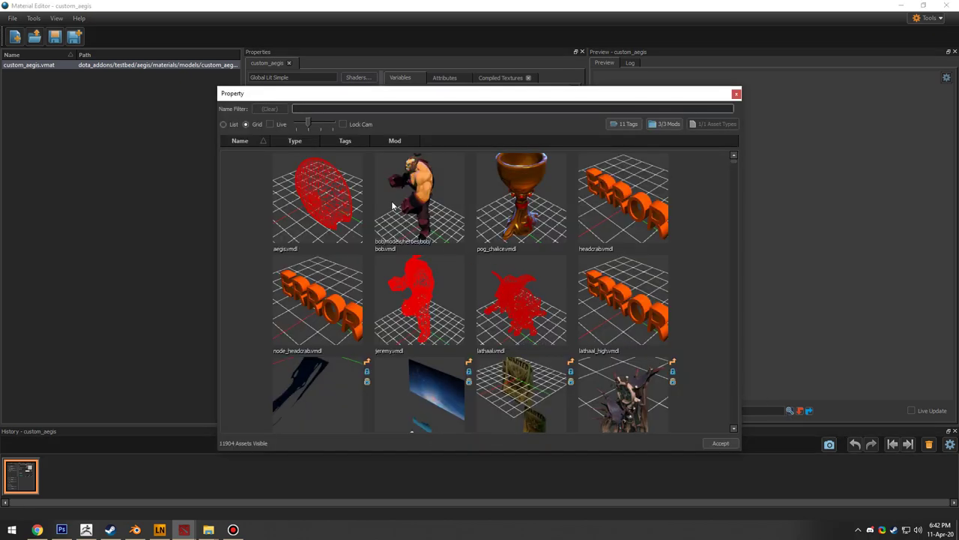
pyautogui.scroll(-6, 517, 223)
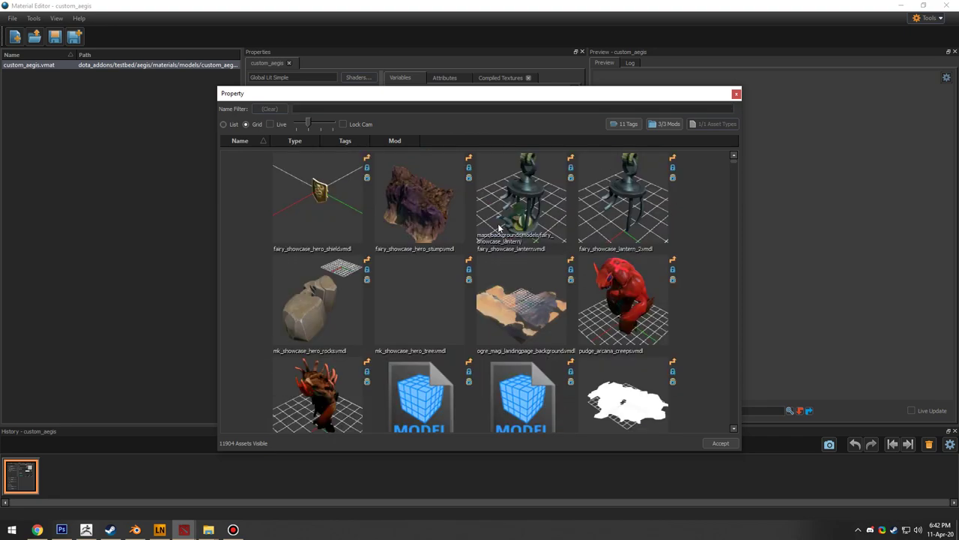
pyautogui.scroll(6, 502, 271)
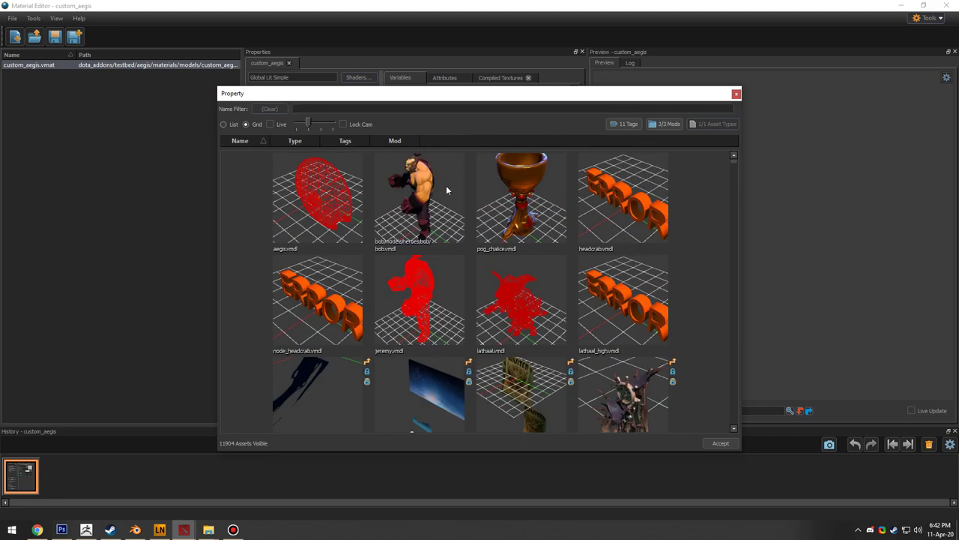
pyautogui.scroll(-4, 450, 270)
pyautogui.scroll(4, 452, 274)
pyautogui.click(321, 182)
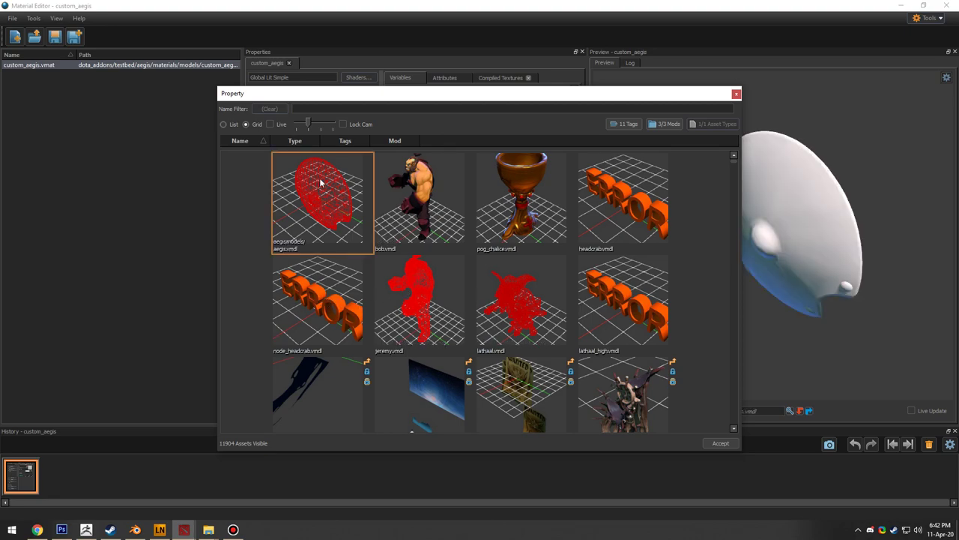
pyautogui.doubleClick(320, 182)
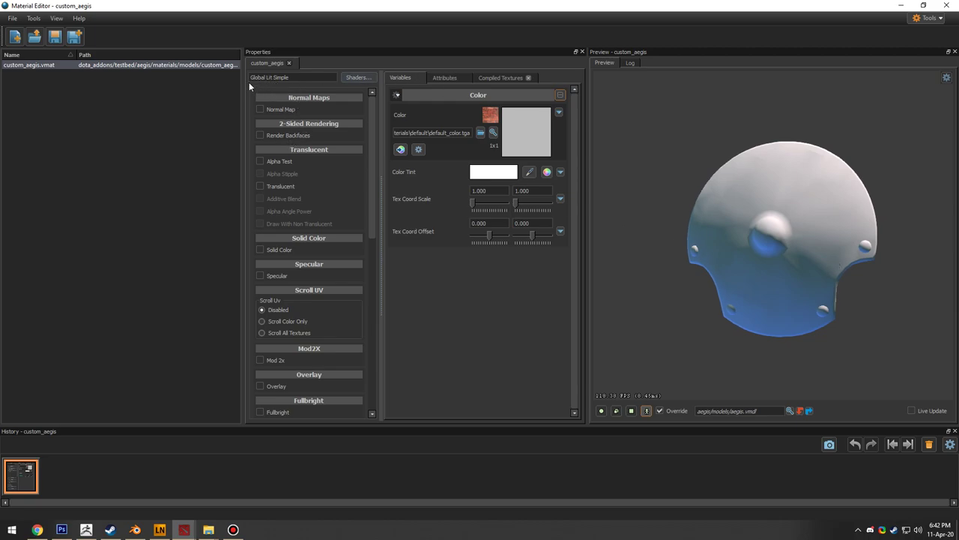
# Step: Compare the available shaders' descriptions, assign the Hero shader to custom_aegis and save the material
pyautogui.click(349, 79)
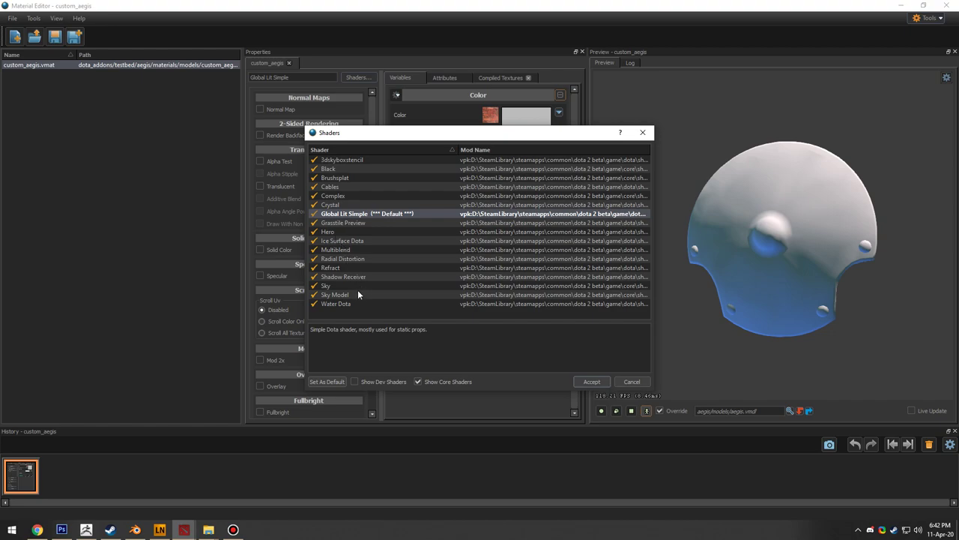
pyautogui.click(339, 287)
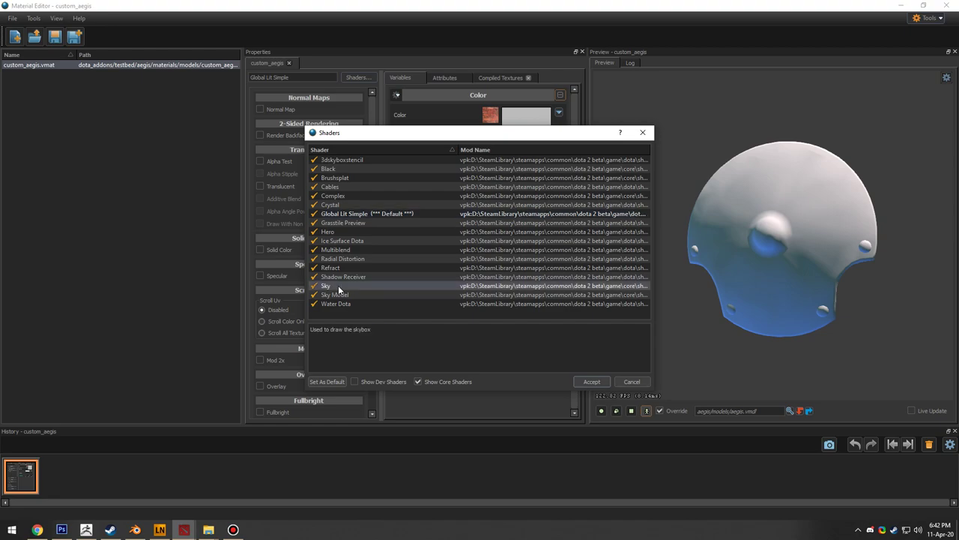
pyautogui.click(336, 277)
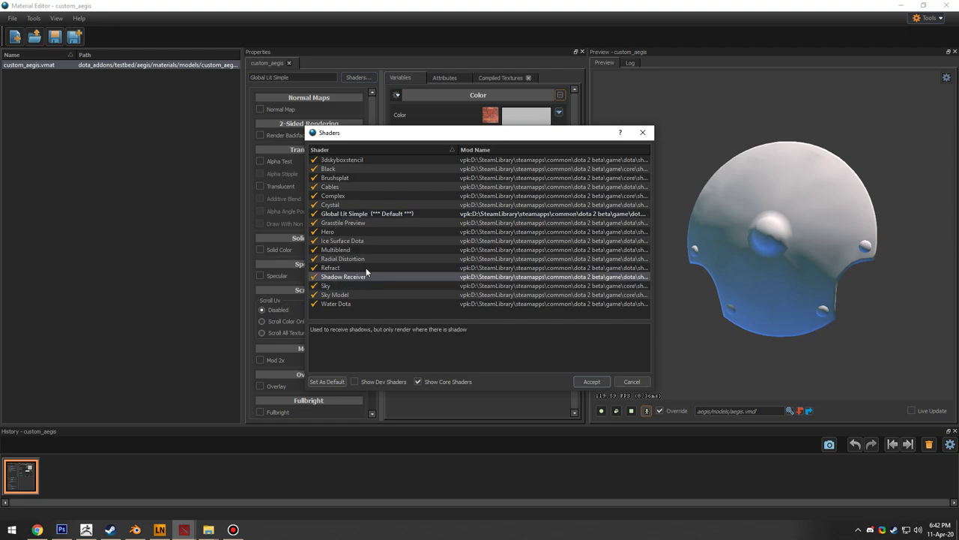
pyautogui.click(338, 206)
pyautogui.click(344, 189)
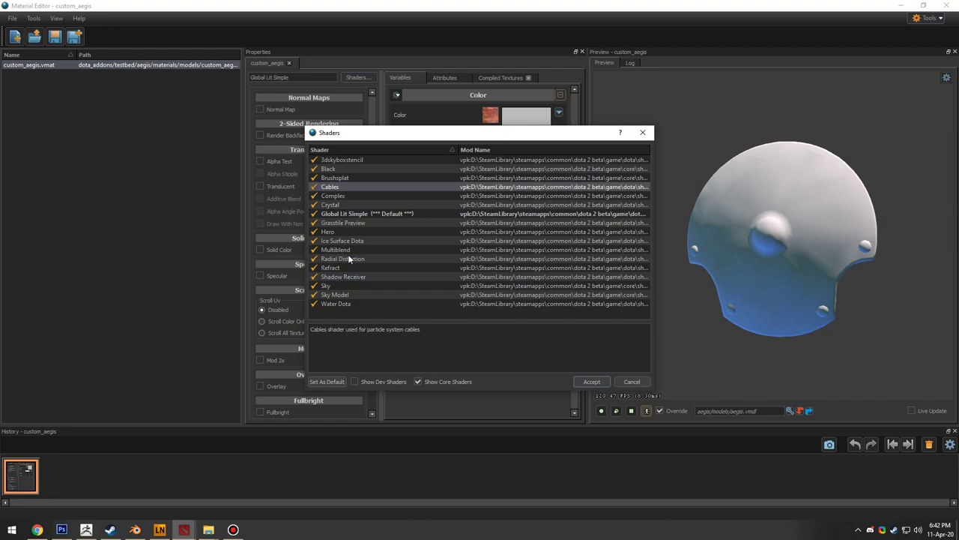
pyautogui.click(346, 304)
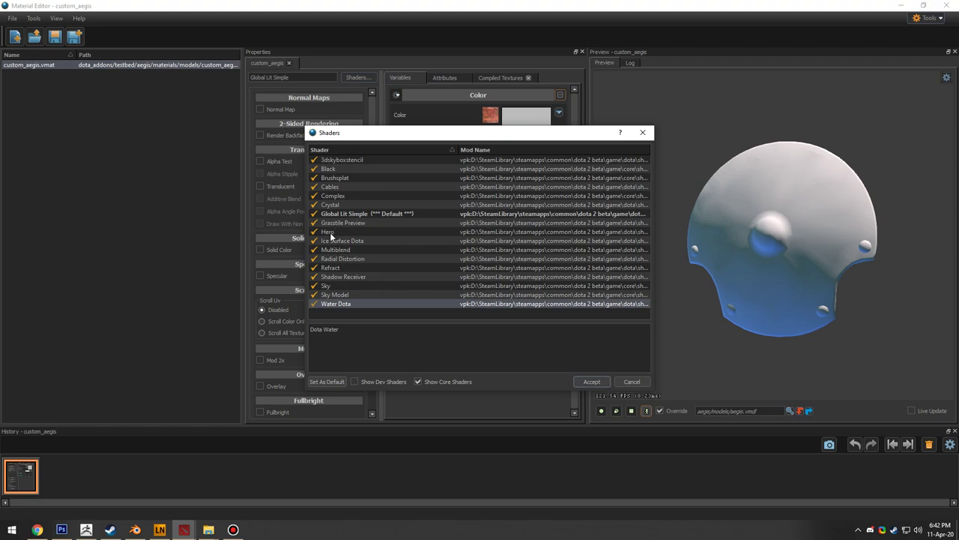
pyautogui.click(328, 232)
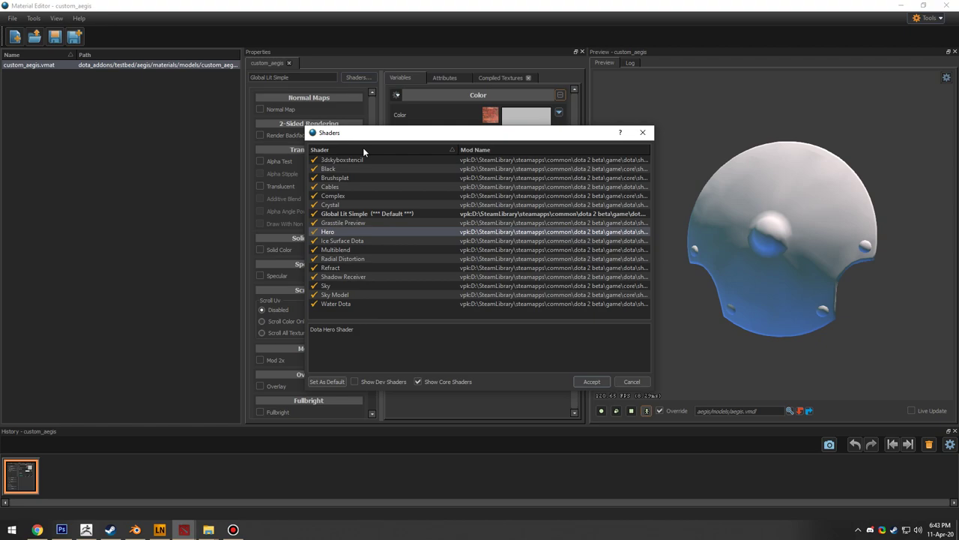
pyautogui.click(593, 381)
pyautogui.moveTo(725, 206); pyautogui.dragTo(784, 241)
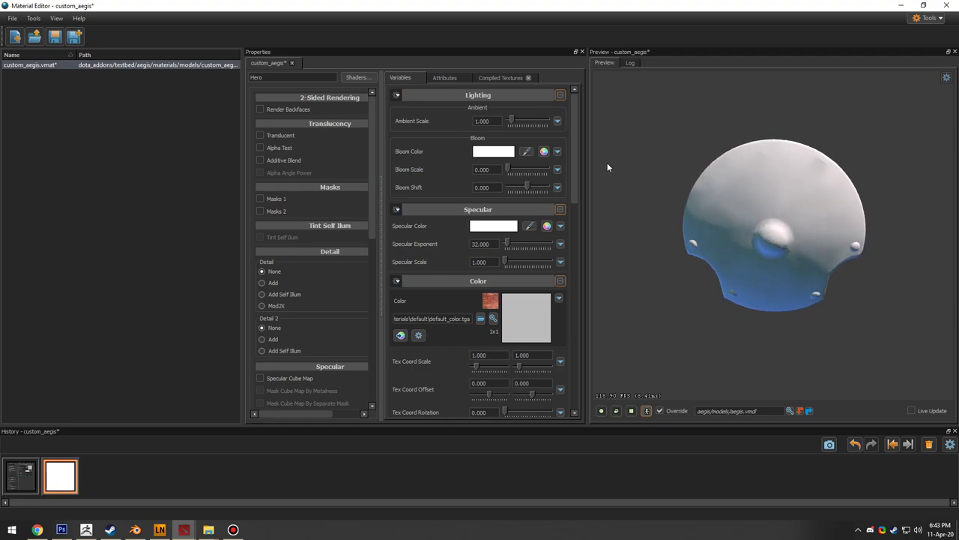
pyautogui.click(12, 18)
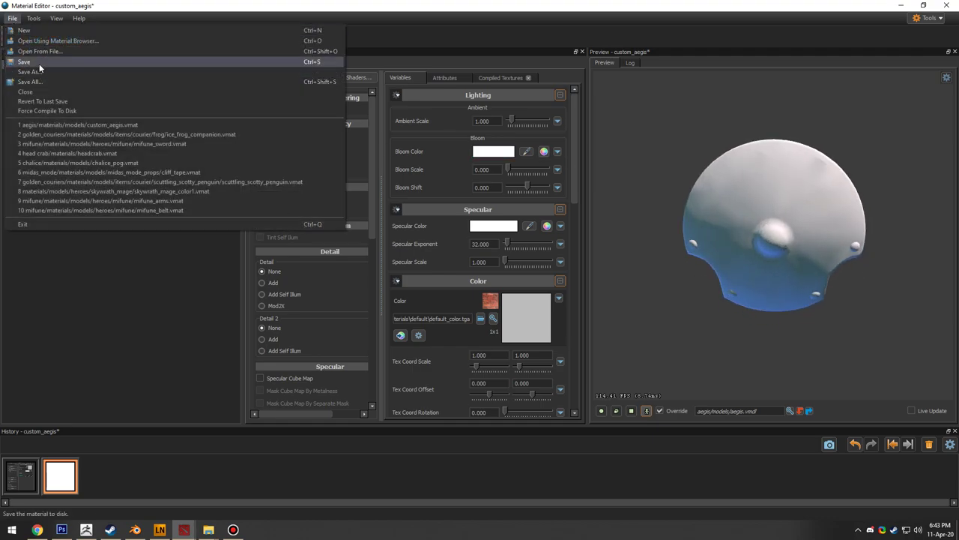
pyautogui.click(39, 66)
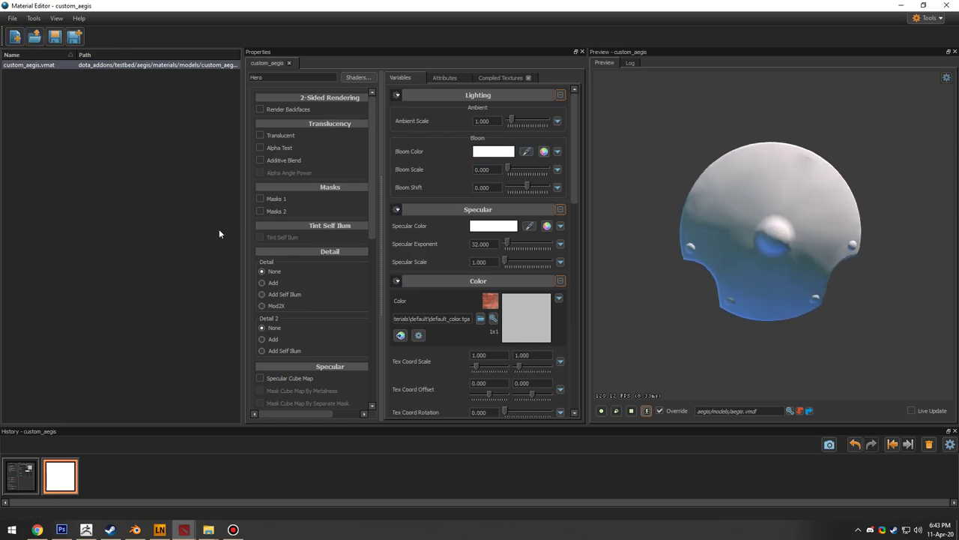
# Step: Try the Render Backfaces option while viewing the shield from several angles, and turn it off again
pyautogui.moveTo(371, 156)
pyautogui.mouseDown()
pyautogui.moveTo(373, 174)
pyautogui.moveTo(370, 149)
pyautogui.mouseUp()
pyautogui.click(259, 109)
pyautogui.moveTo(757, 237)
pyautogui.mouseDown()
pyautogui.moveTo(845, 239)
pyautogui.moveTo(738, 240)
pyautogui.mouseUp()
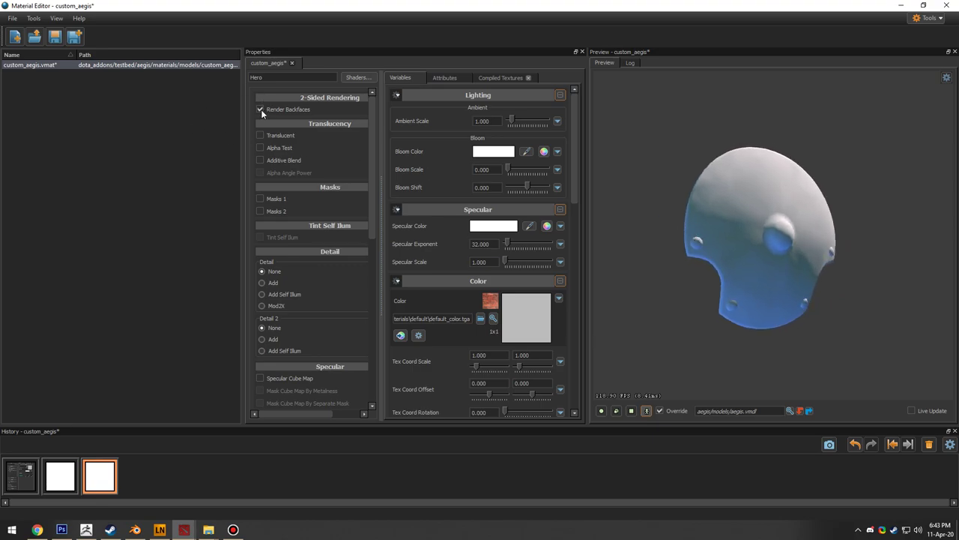
pyautogui.moveTo(679, 225); pyautogui.dragTo(746, 228)
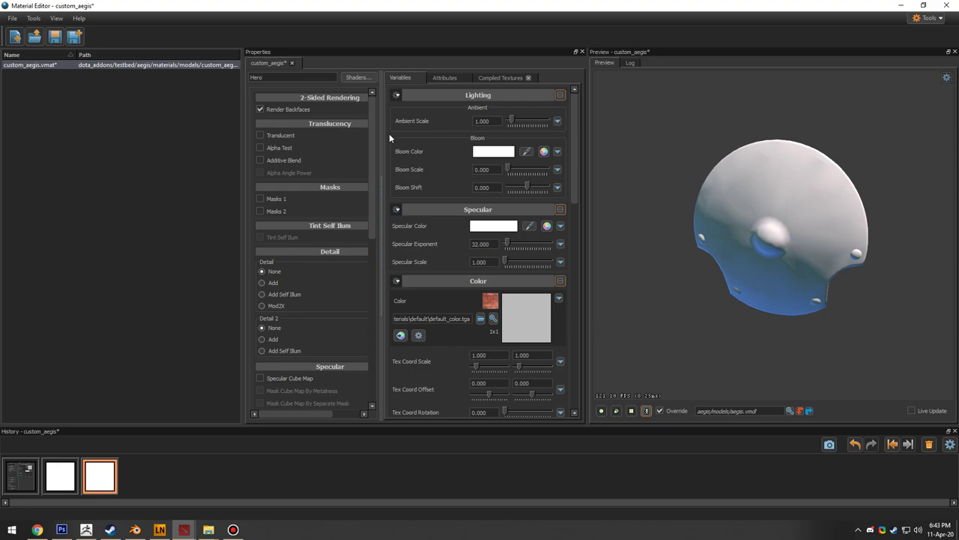
pyautogui.click(261, 110)
pyautogui.moveTo(713, 228); pyautogui.dragTo(688, 227)
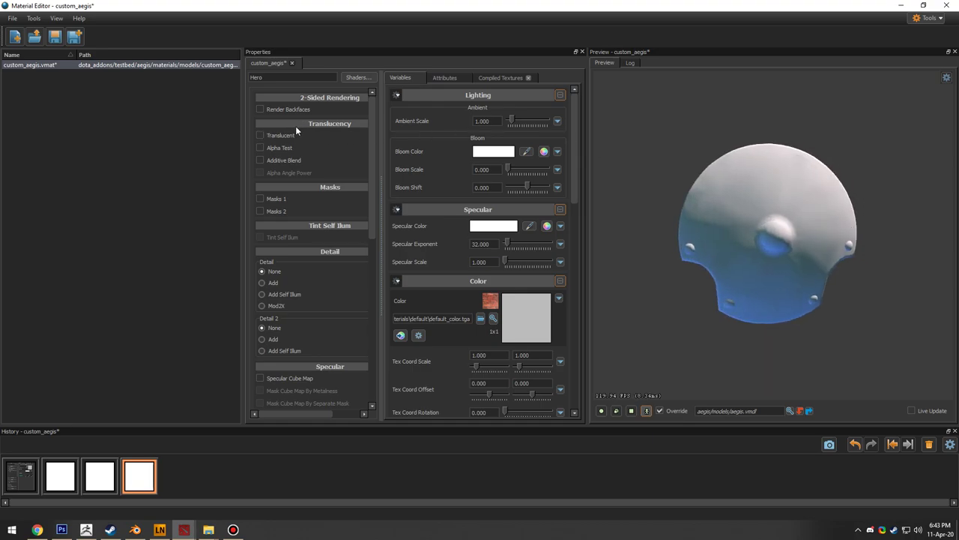
# Step: Review the Hero shader's feature options for custom_aegis, from 2-Sided Rendering and Masks through Specular, Warp and Effect Proxies to Clamp Color Texture
pyautogui.scroll(-1, 311, 140)
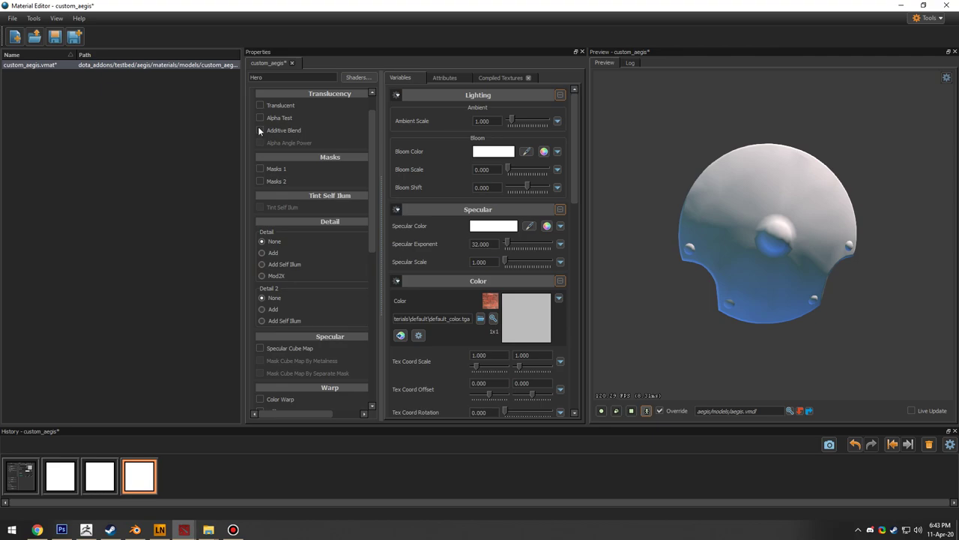
pyautogui.scroll(-1, 337, 124)
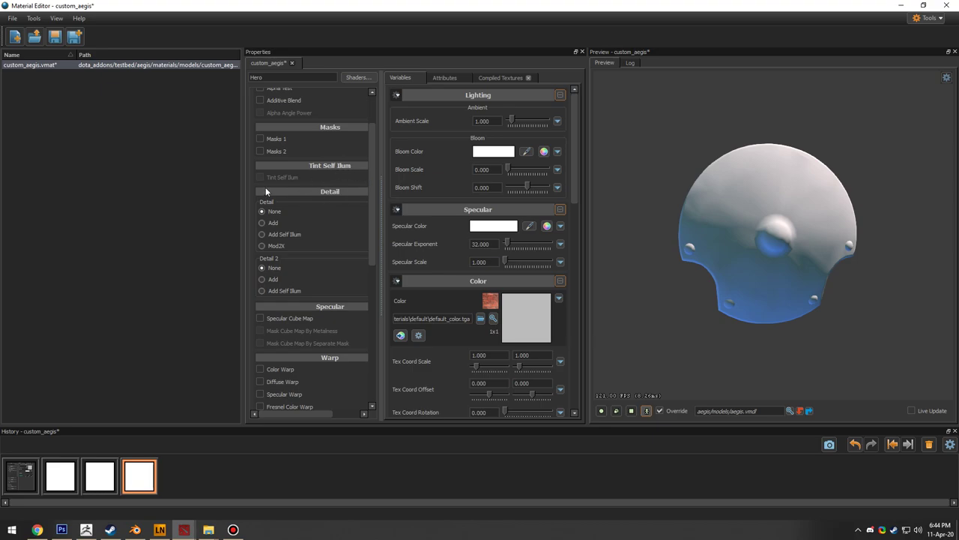
pyautogui.scroll(-1, 265, 188)
pyautogui.scroll(-1, 284, 182)
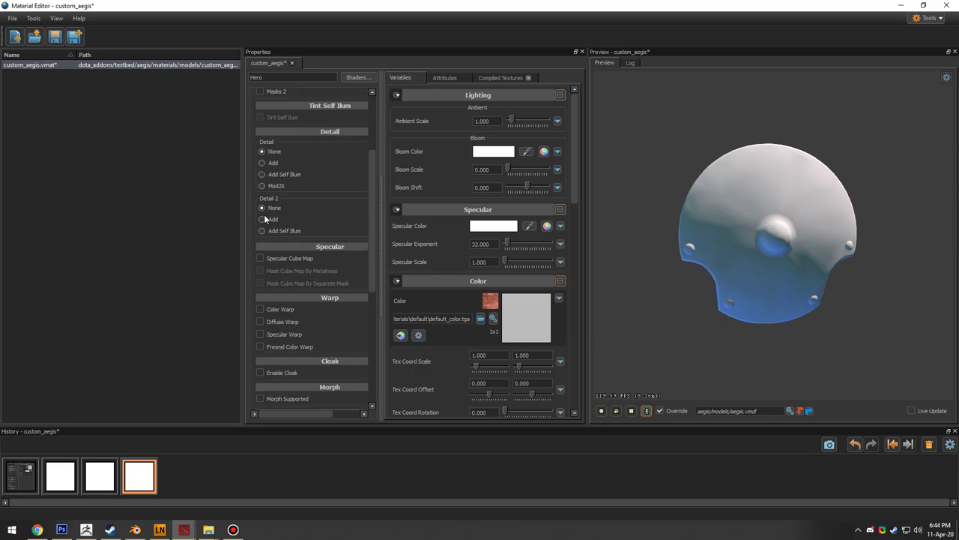
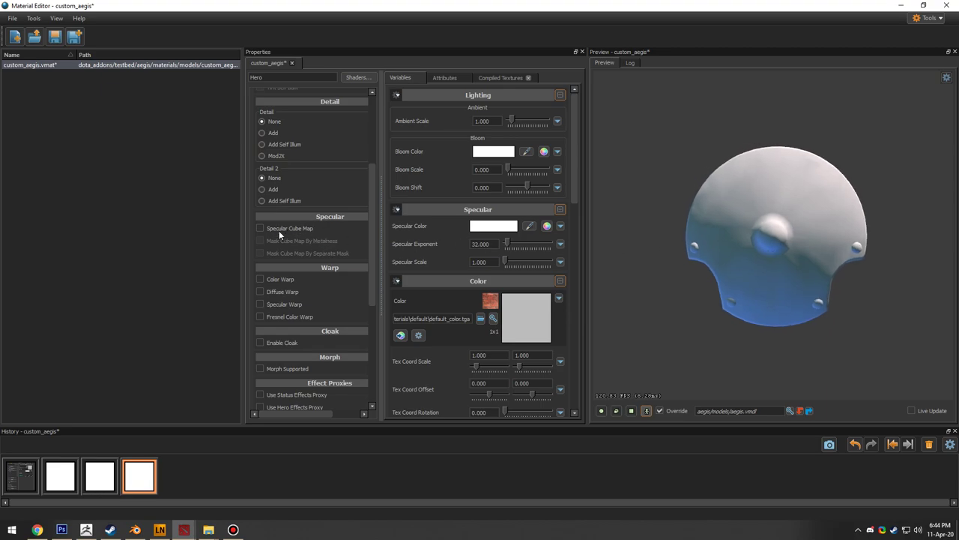
pyautogui.scroll(-1, 273, 228)
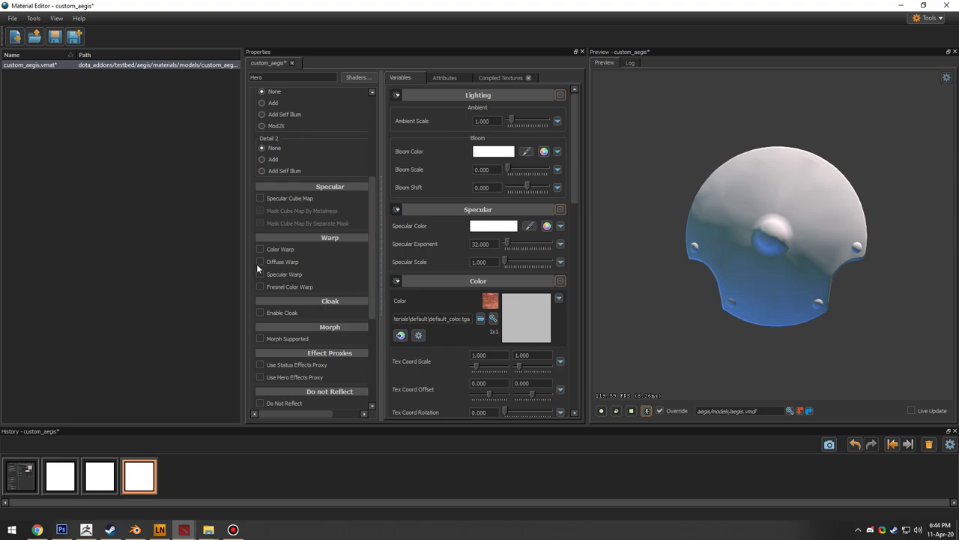
pyautogui.moveTo(373, 267); pyautogui.dragTo(373, 314)
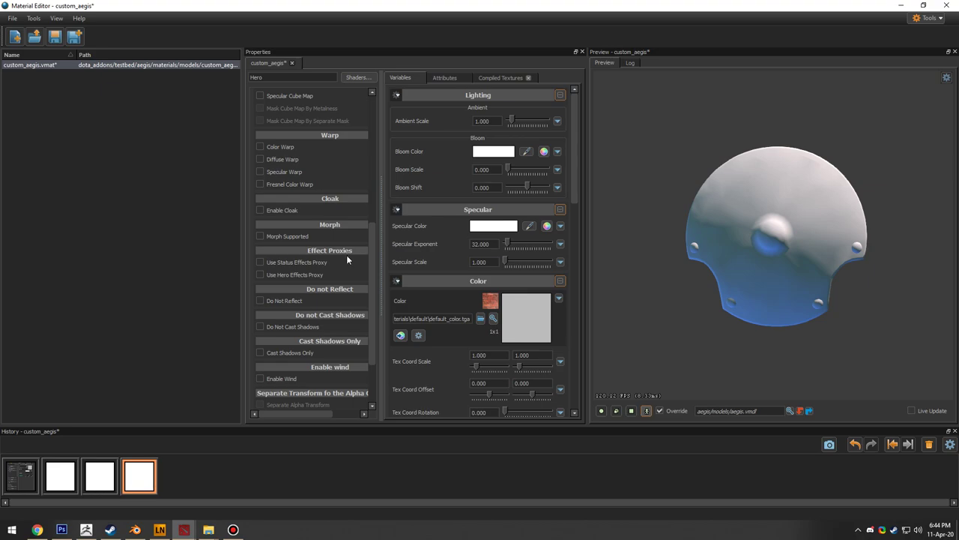
pyautogui.scroll(-3, 372, 271)
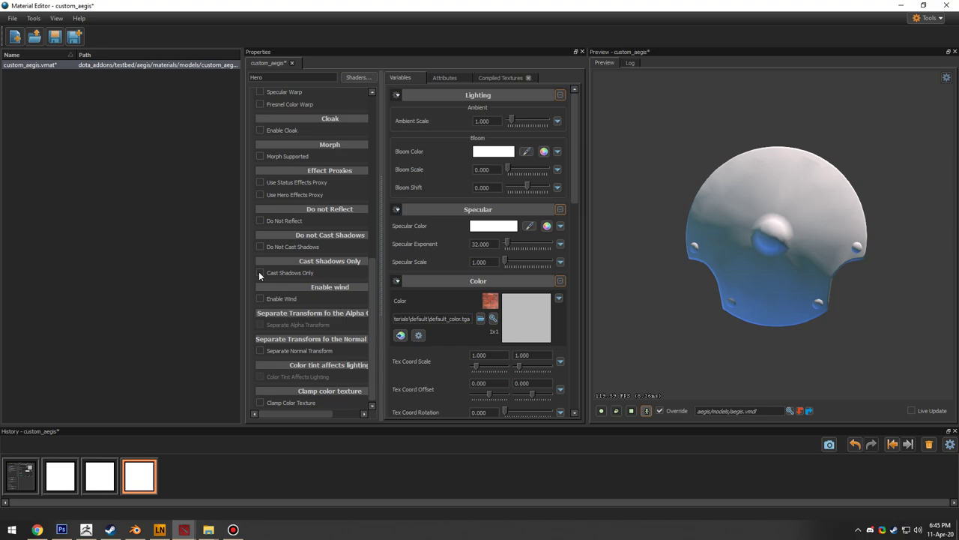
pyautogui.moveTo(636, 228); pyautogui.dragTo(732, 261)
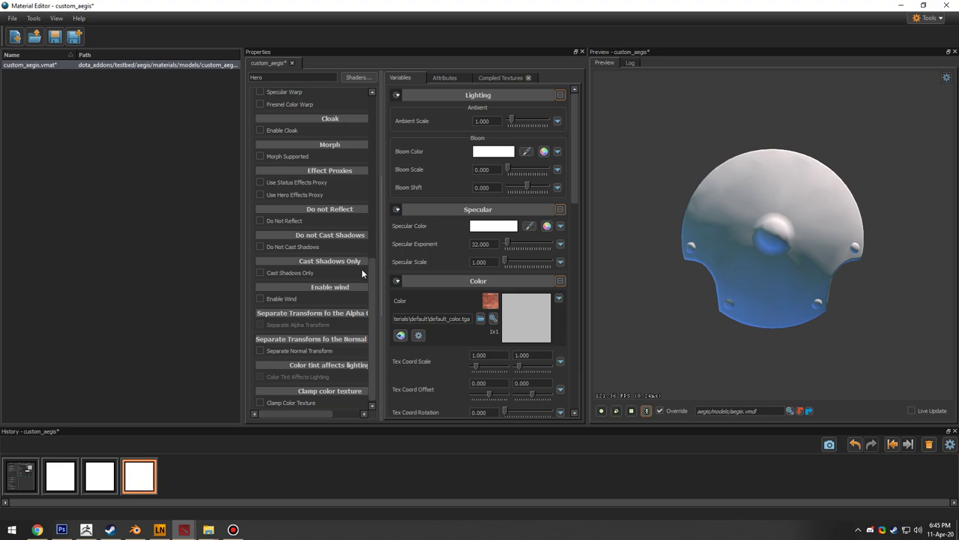
pyautogui.moveTo(371, 274); pyautogui.dragTo(373, 299)
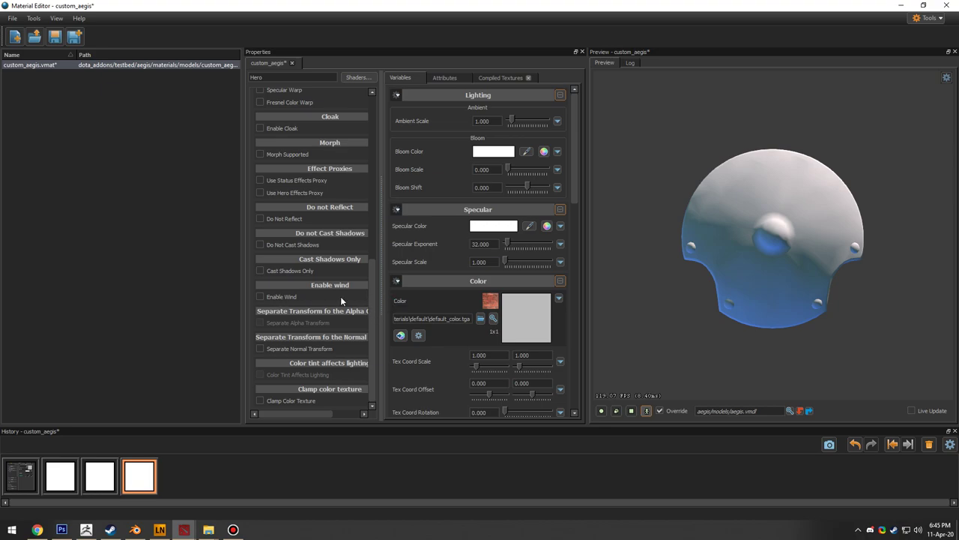
pyautogui.moveTo(373, 300); pyautogui.dragTo(331, 299)
pyautogui.moveTo(369, 323); pyautogui.dragTo(375, 356)
pyautogui.moveTo(375, 313); pyautogui.dragTo(375, 135)
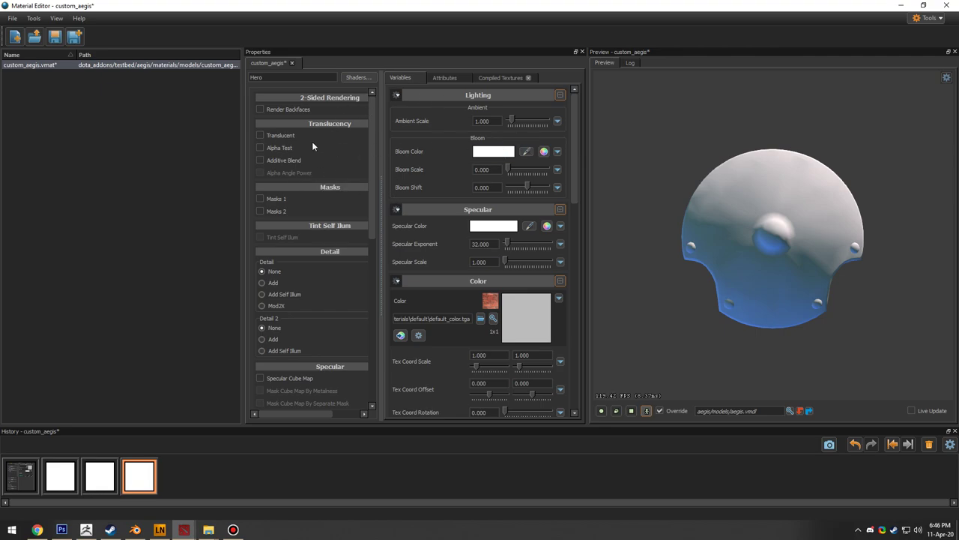
# Step: Browse the available color textures, assign aegis_color.psd as the material's Color texture and view the textured shield
pyautogui.moveTo(576, 181); pyautogui.dragTo(577, 199)
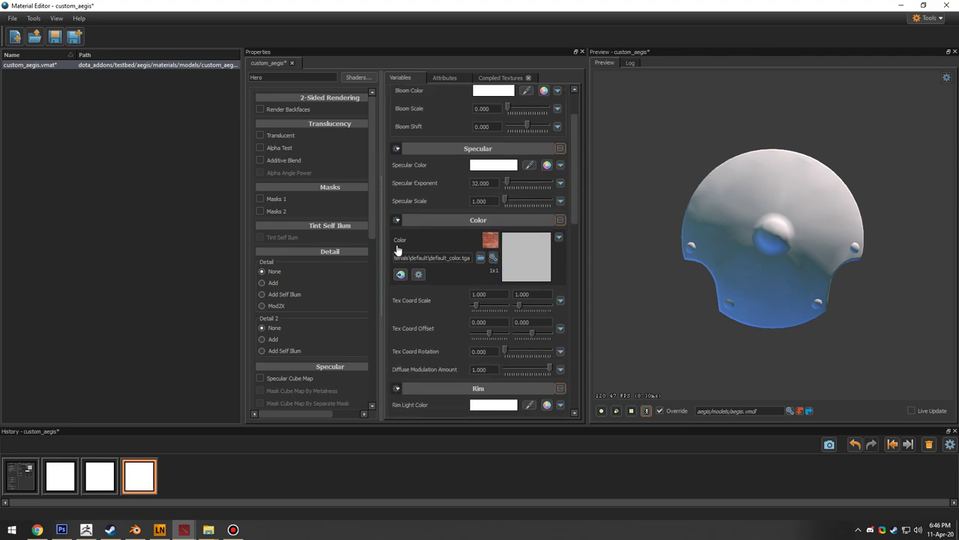
pyautogui.click(494, 257)
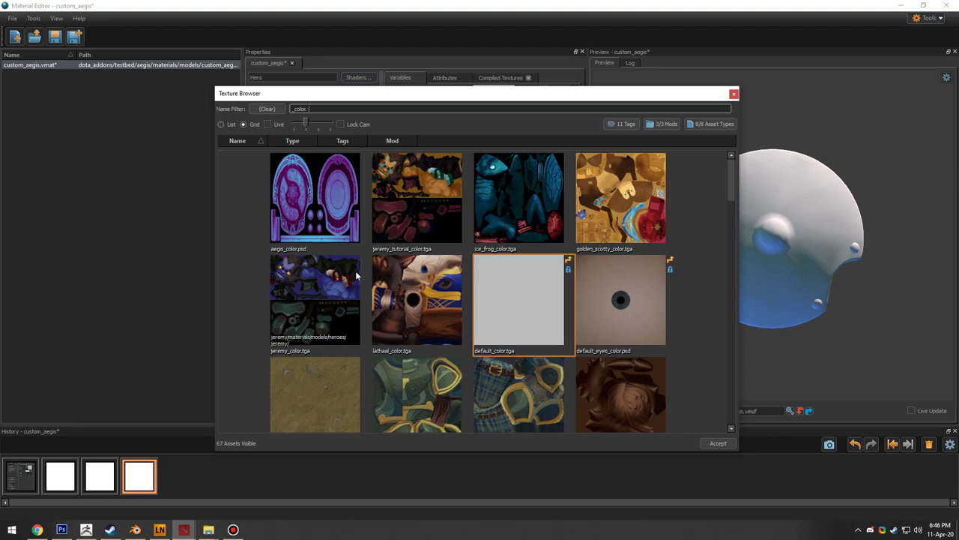
pyautogui.scroll(-5, 480, 197)
pyautogui.scroll(5, 480, 196)
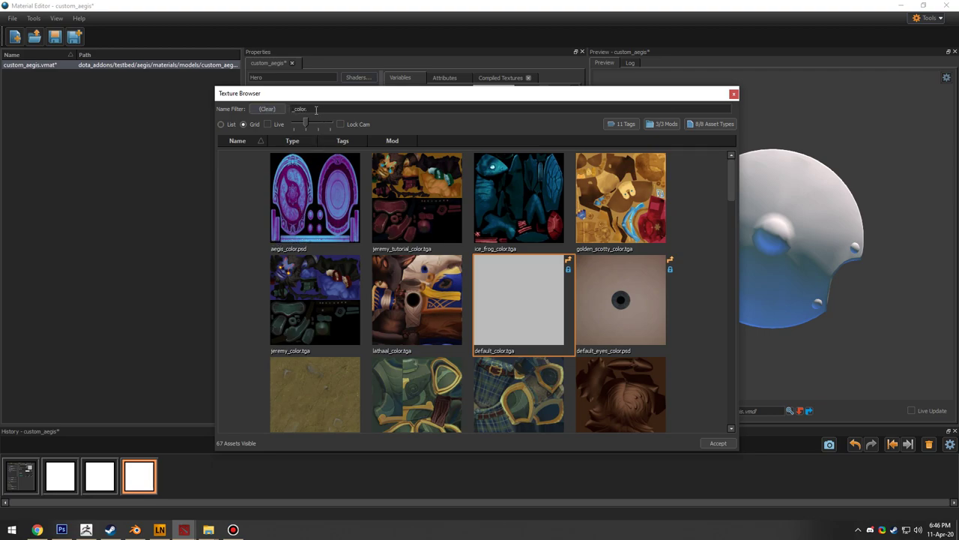
pyautogui.scroll(-5, 352, 215)
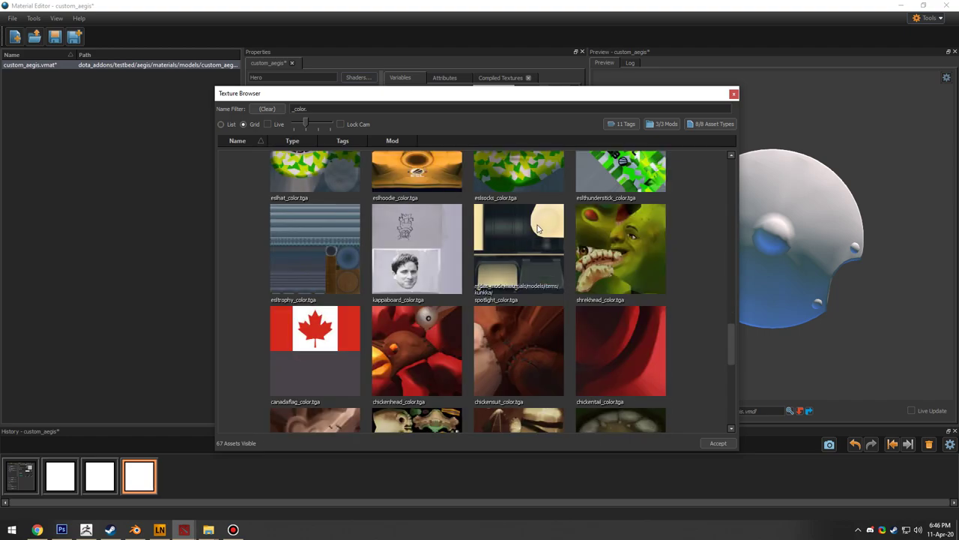
pyautogui.scroll(-5, 450, 199)
pyautogui.scroll(10, 437, 189)
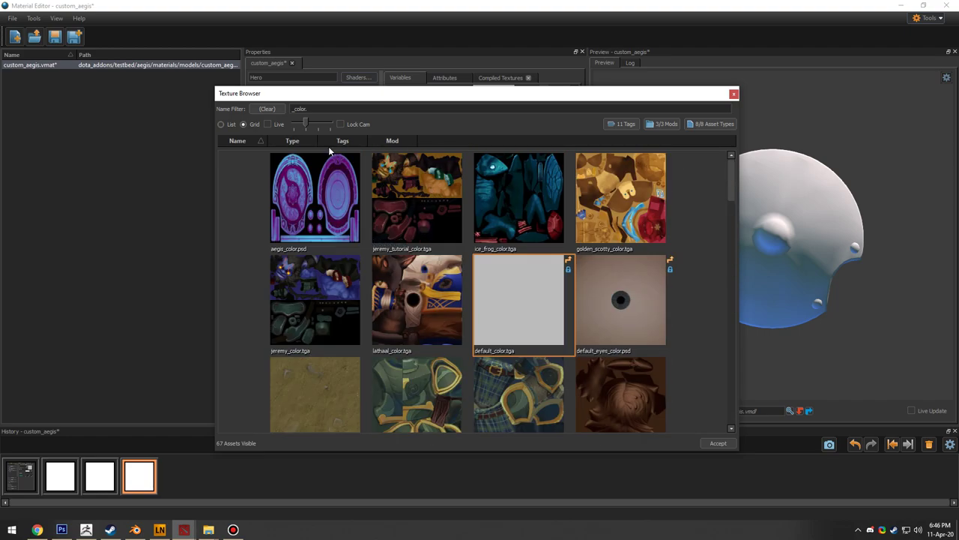
pyautogui.doubleClick(304, 208)
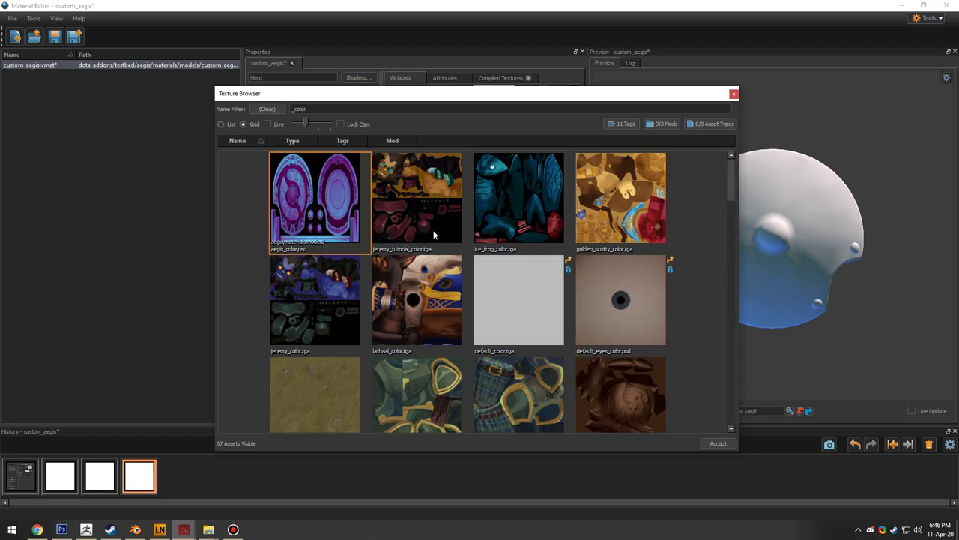
pyautogui.moveTo(715, 249); pyautogui.dragTo(649, 216)
pyautogui.moveTo(763, 239)
pyautogui.mouseDown()
pyautogui.moveTo(694, 241)
pyautogui.moveTo(779, 259)
pyautogui.moveTo(832, 251)
pyautogui.moveTo(765, 239)
pyautogui.mouseUp()
# Step: Filter the textures by "bob" and by "aegis", and assign aegis_normal.tga as the material's Normal texture
pyautogui.moveTo(575, 197); pyautogui.dragTo(576, 272)
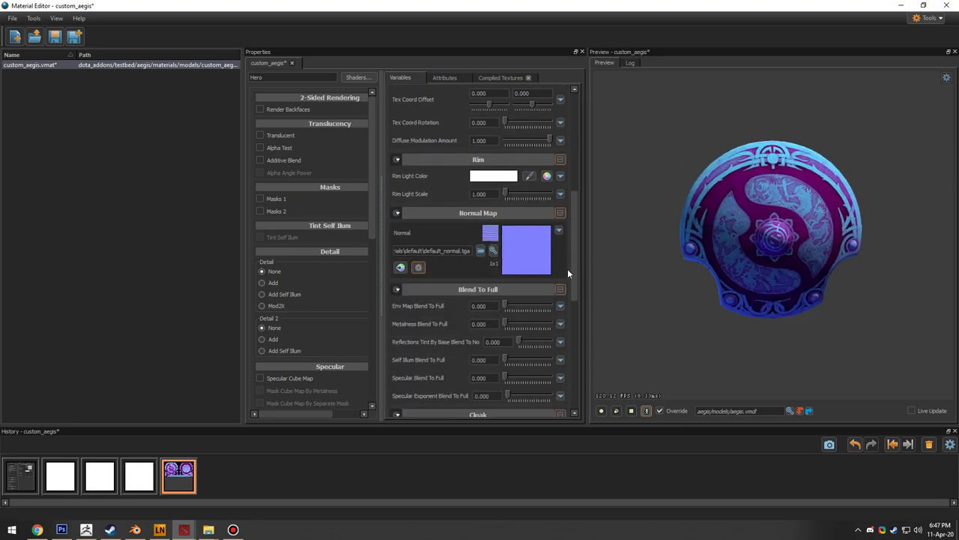
pyautogui.click(493, 252)
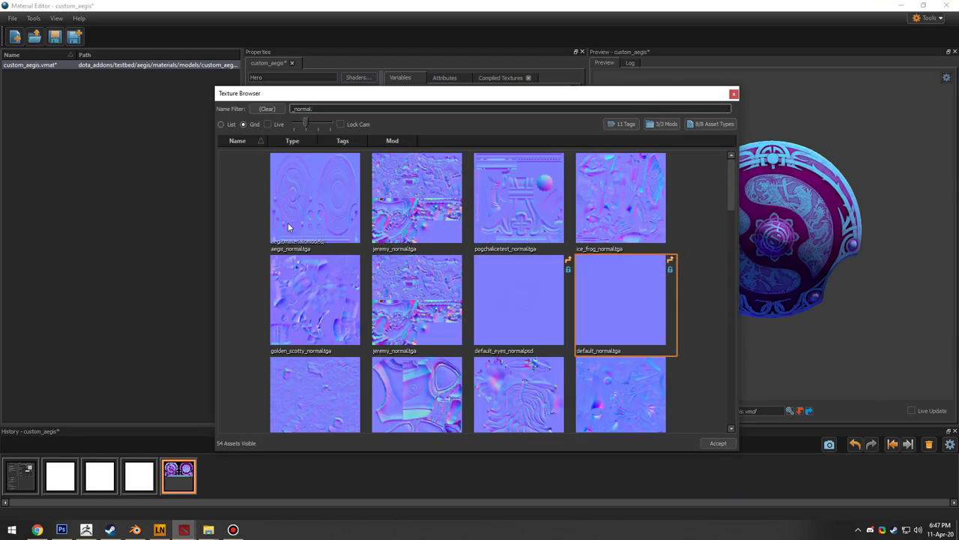
pyautogui.click(326, 208)
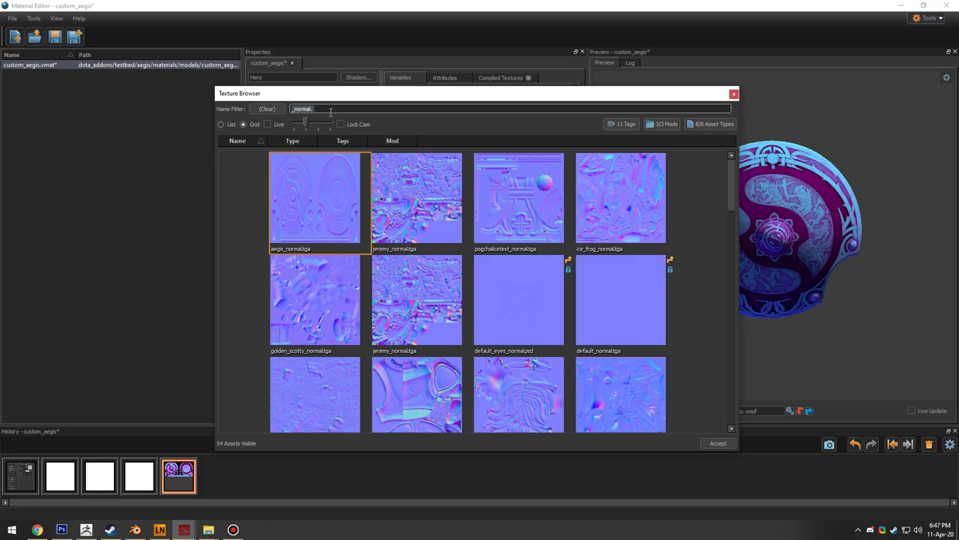
pyautogui.press('BackSpace')
pyautogui.write('bob')
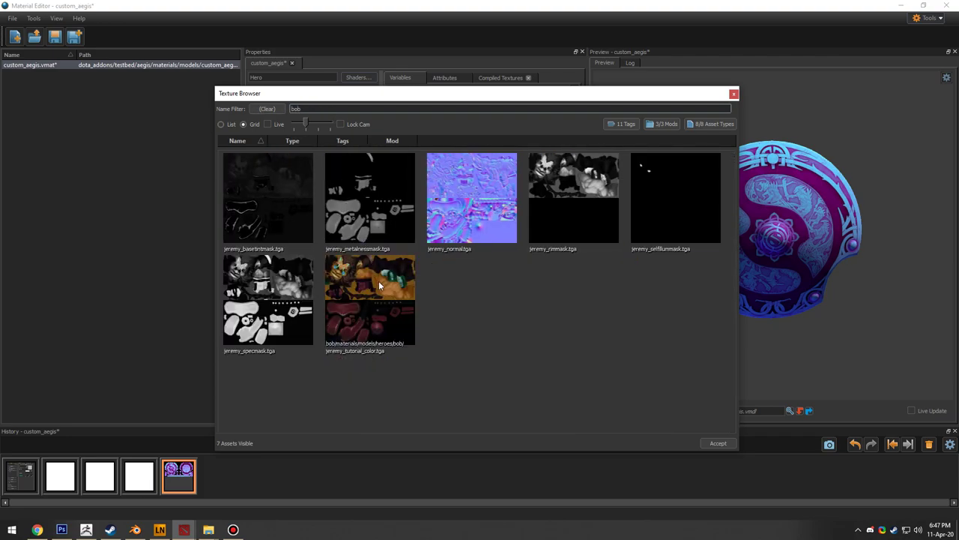
pyautogui.click(651, 304)
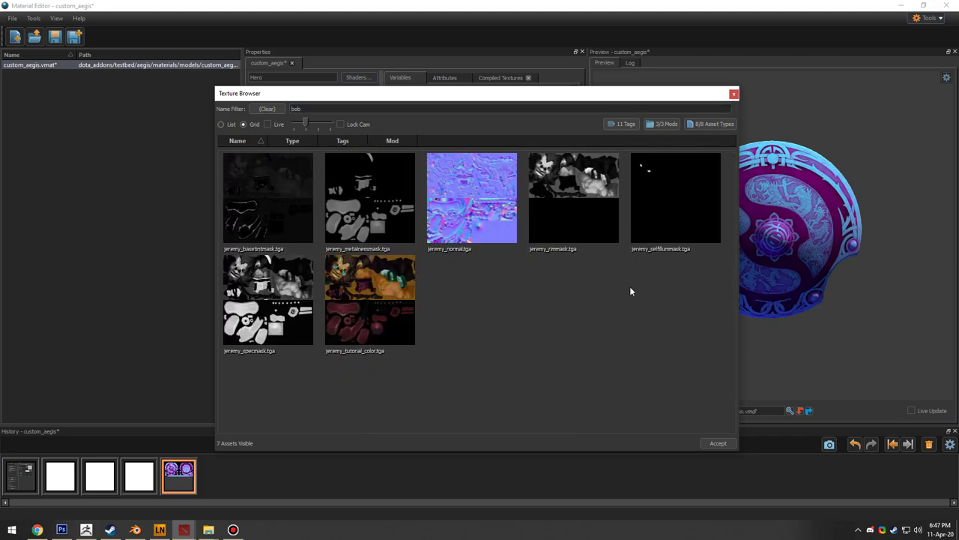
pyautogui.doubleClick(308, 109)
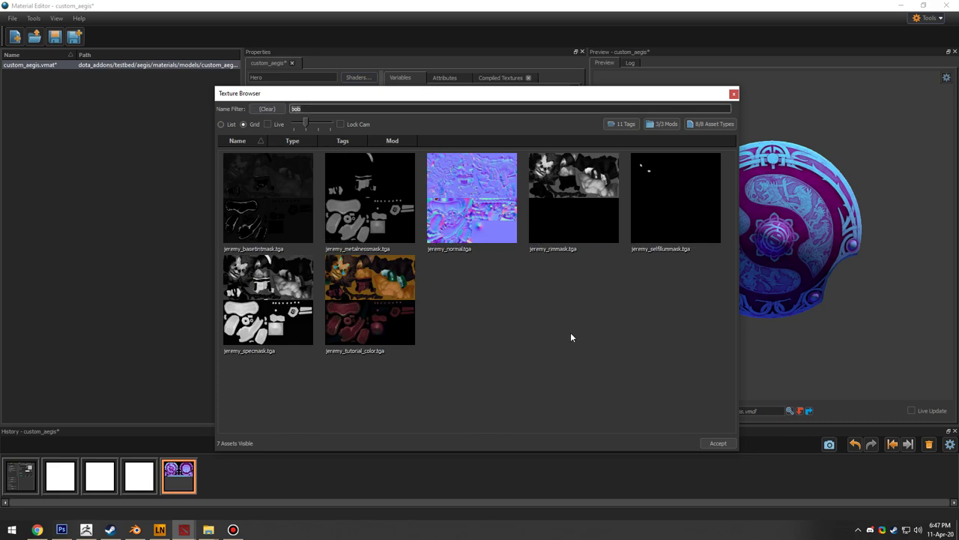
pyautogui.write('aegis')
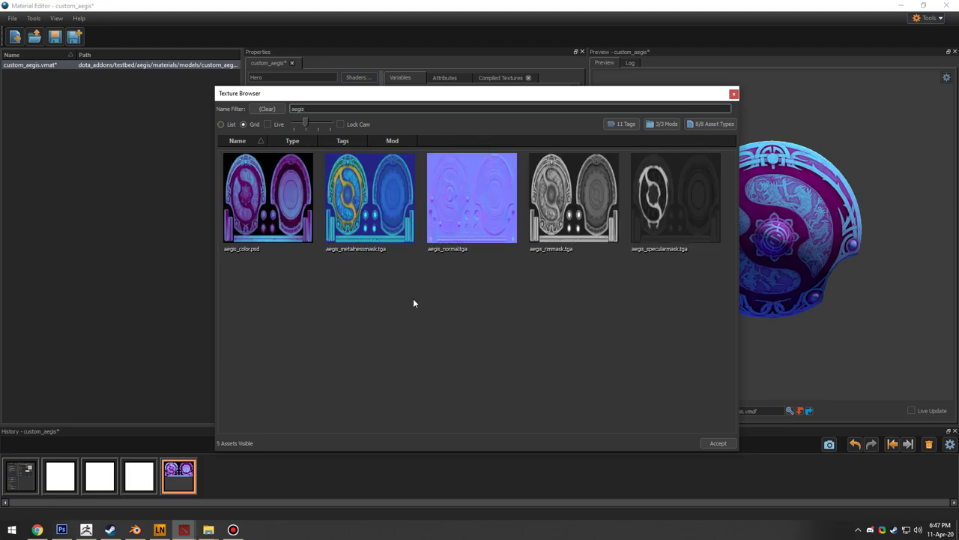
pyautogui.doubleClick(487, 204)
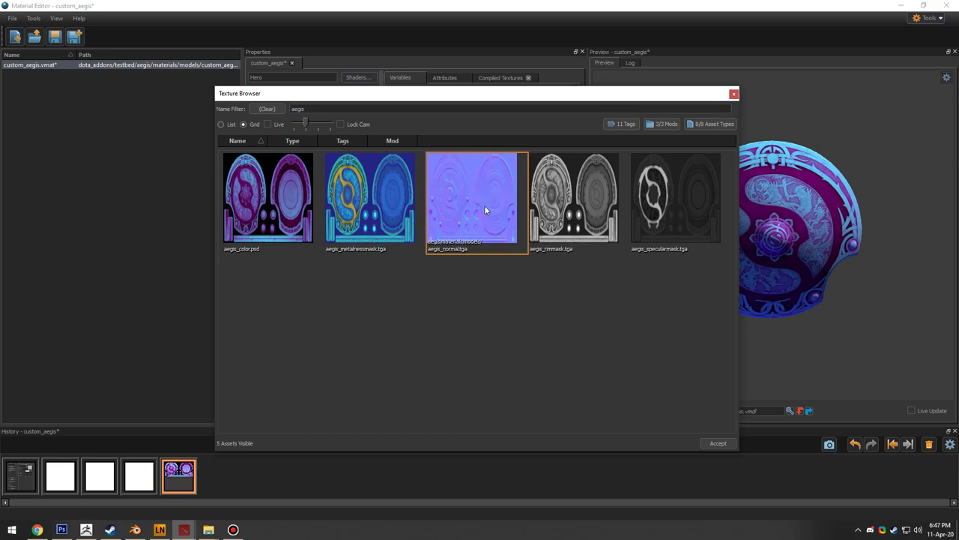
# Step: Examine the shield's color and normal map detail in the preview from several angles and up close
pyautogui.moveTo(723, 279); pyautogui.dragTo(764, 262)
pyautogui.moveTo(765, 262); pyautogui.dragTo(765, 308, button='right')
pyautogui.moveTo(765, 307)
pyautogui.mouseDown()
pyautogui.moveTo(622, 300)
pyautogui.moveTo(727, 296)
pyautogui.moveTo(693, 296)
pyautogui.moveTo(738, 300)
pyautogui.moveTo(765, 322)
pyautogui.moveTo(832, 299)
pyautogui.moveTo(764, 292)
pyautogui.mouseUp()
pyautogui.moveTo(765, 293); pyautogui.dragTo(765, 338, button='right')
pyautogui.moveTo(764, 300); pyautogui.dragTo(675, 297)
pyautogui.moveTo(675, 296); pyautogui.dragTo(675, 255, button='right')
pyautogui.moveTo(675, 255); pyautogui.dragTo(772, 277)
pyautogui.moveTo(772, 278); pyautogui.dragTo(773, 322, button='right')
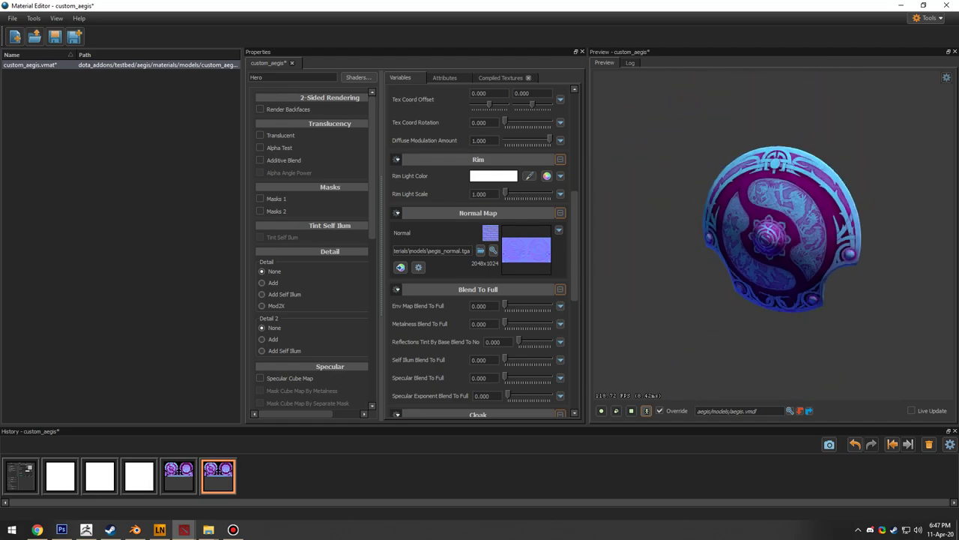
pyautogui.moveTo(772, 323); pyautogui.dragTo(787, 311)
pyautogui.moveTo(576, 256); pyautogui.dragTo(573, 166)
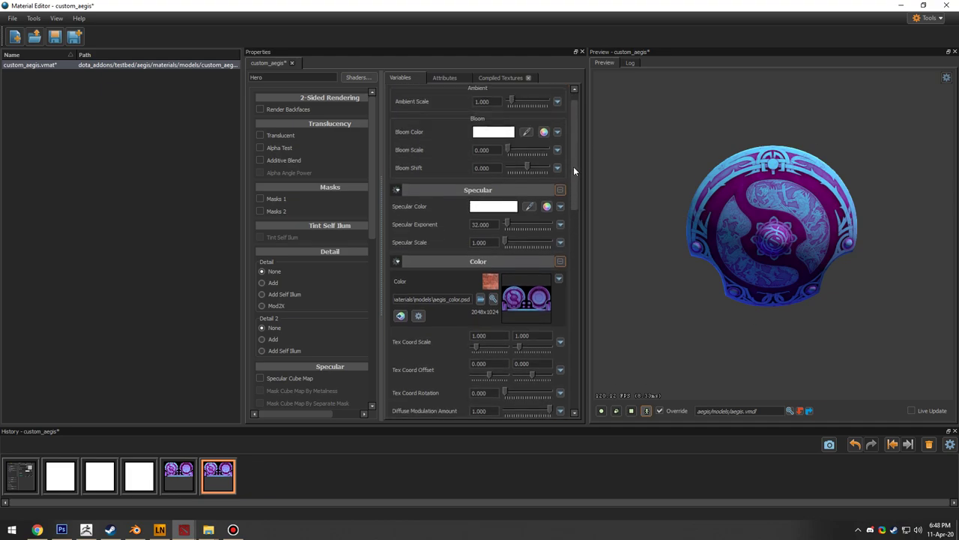
pyautogui.scroll(4, 688, 225)
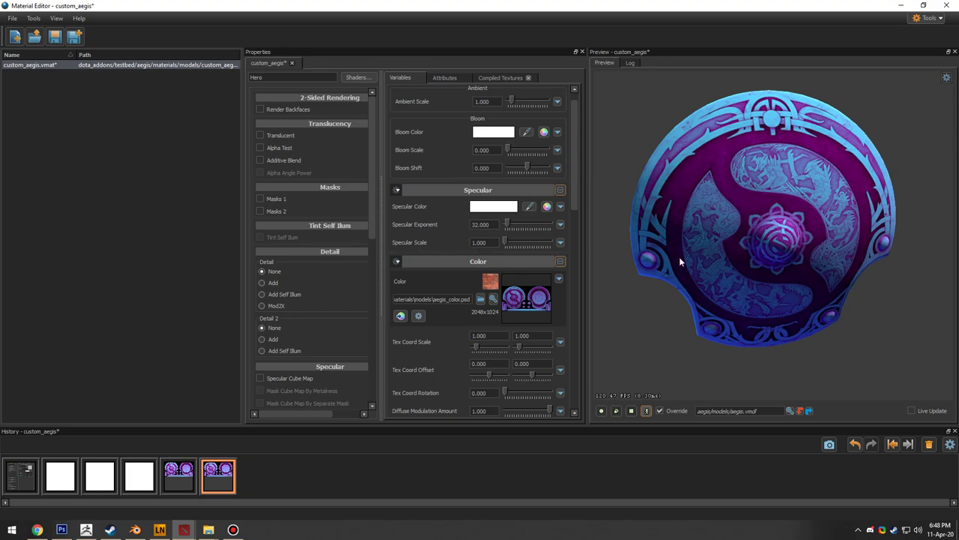
pyautogui.moveTo(651, 260); pyautogui.dragTo(739, 261)
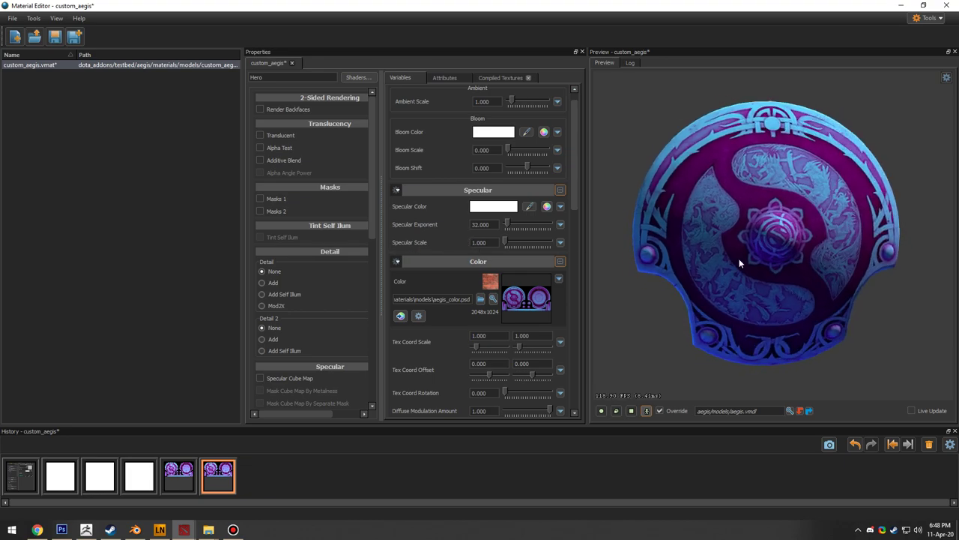
# Step: Enable the Masks 2 feature for custom_aegis and bring up its Mask 2 texture settings
pyautogui.click(260, 212)
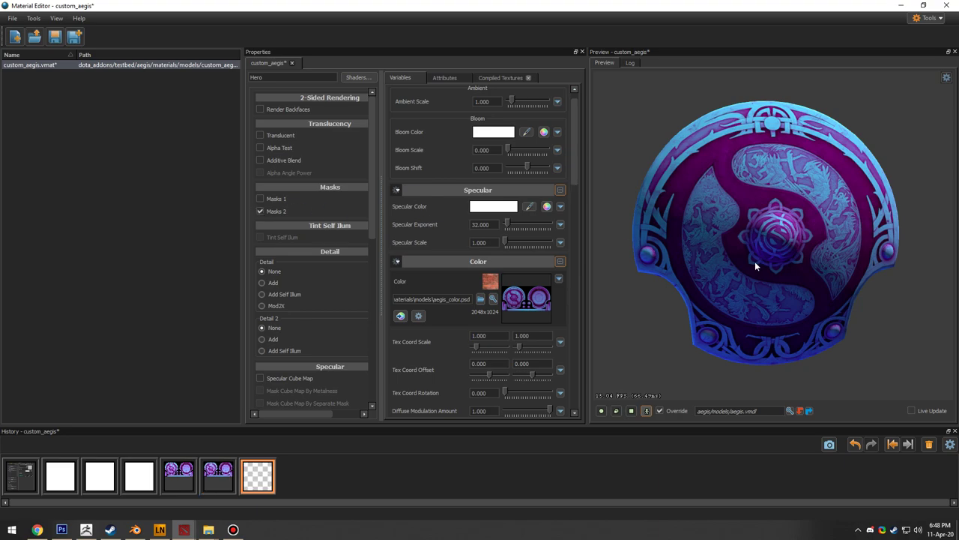
pyautogui.moveTo(780, 228); pyautogui.dragTo(766, 268)
pyautogui.moveTo(574, 159); pyautogui.dragTo(579, 256)
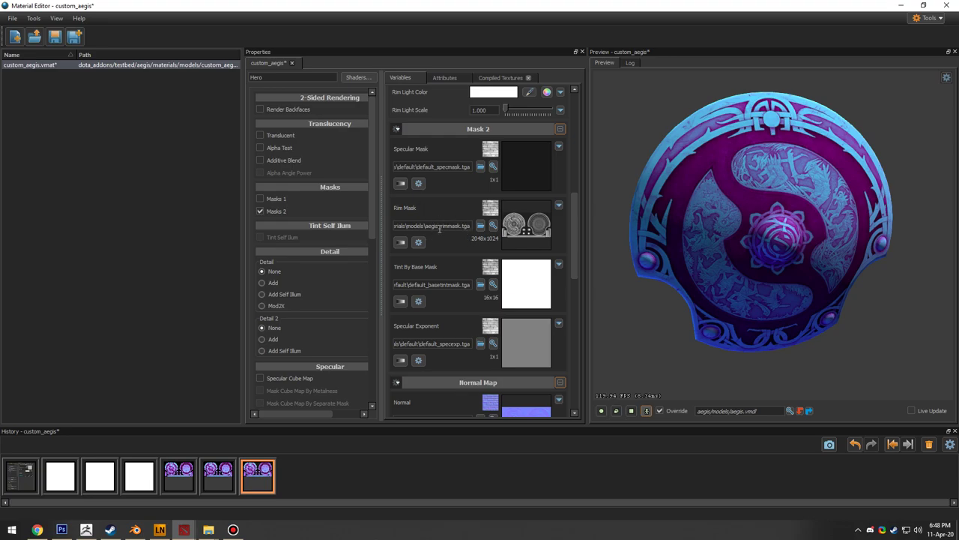
# Step: Check the shield's shine from different angles and switch the Specular Mask from a texture to a constant value
pyautogui.moveTo(728, 243); pyautogui.dragTo(644, 233)
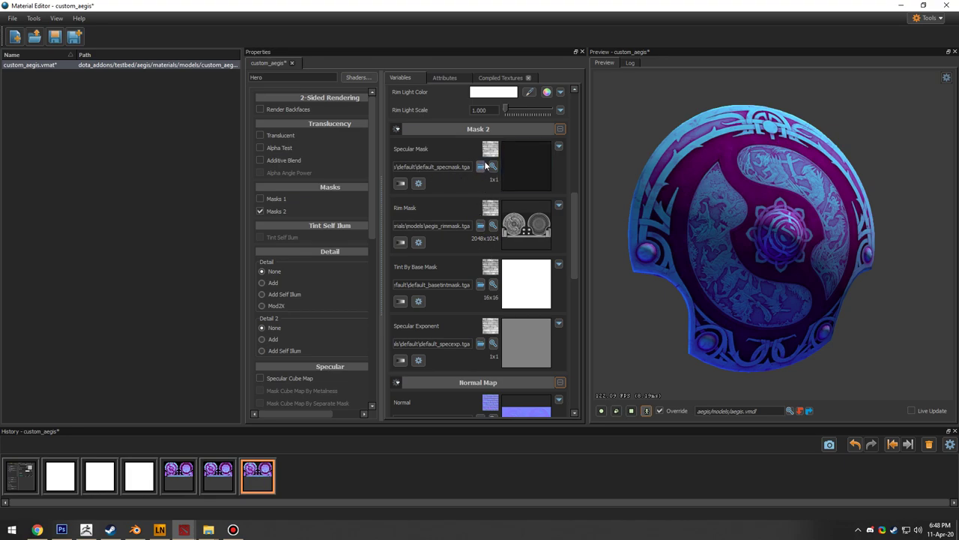
pyautogui.moveTo(775, 224); pyautogui.dragTo(737, 220)
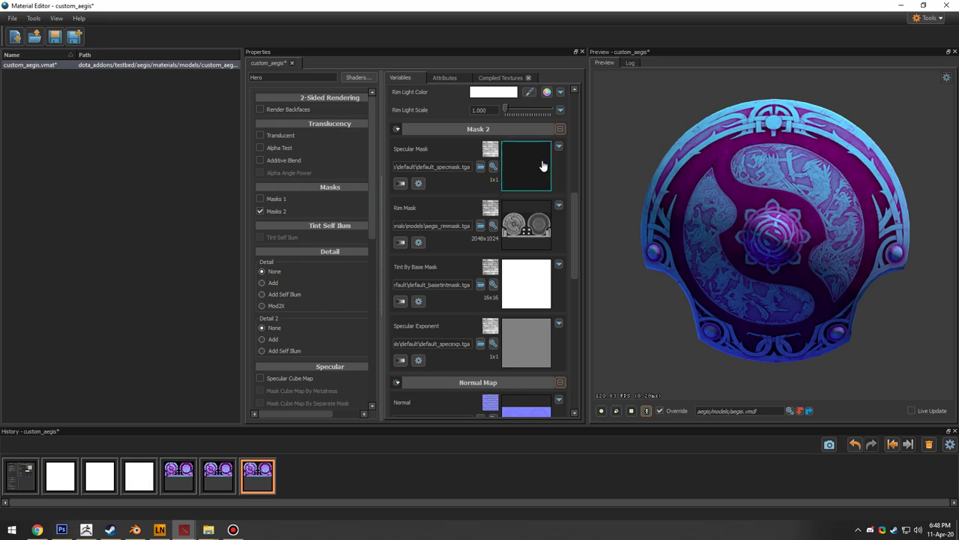
pyautogui.moveTo(682, 215); pyautogui.dragTo(748, 219)
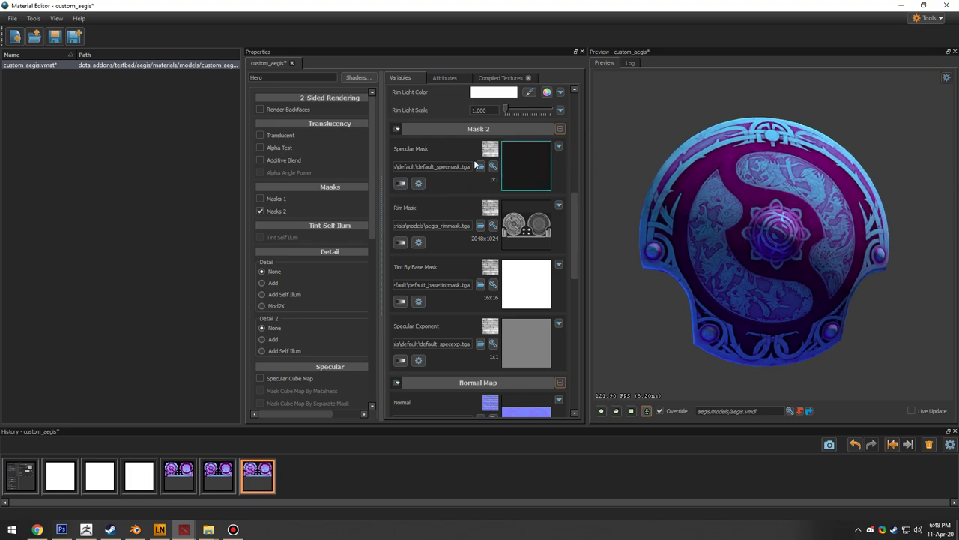
pyautogui.moveTo(777, 207); pyautogui.dragTo(785, 197)
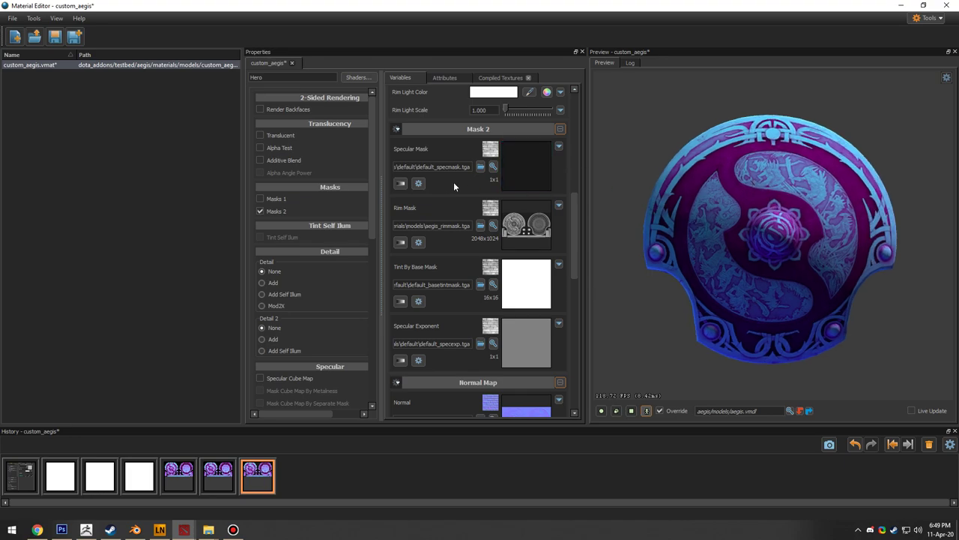
pyautogui.click(402, 185)
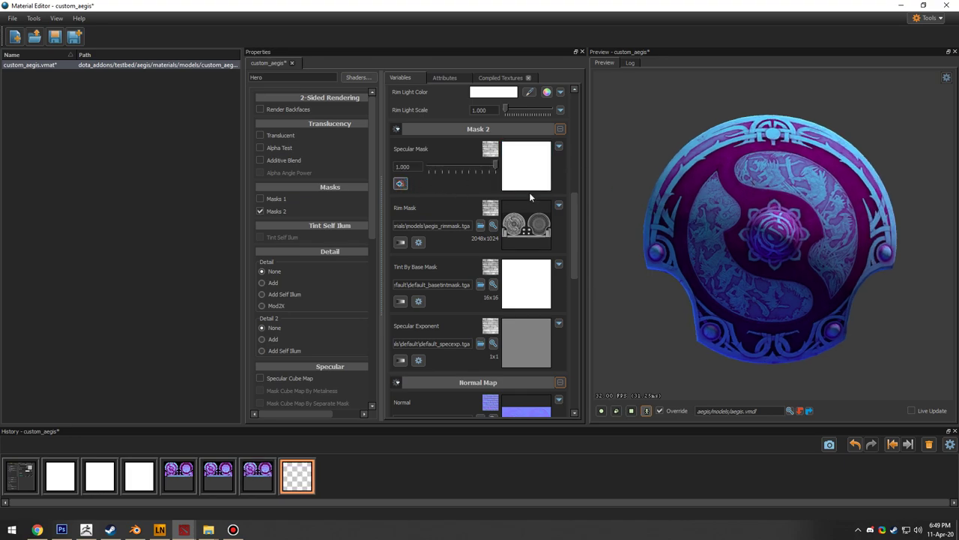
# Step: Compare how the custom_aegis material shines on the preview sphere and on the aegis model from several angles
pyautogui.moveTo(781, 236); pyautogui.dragTo(825, 228)
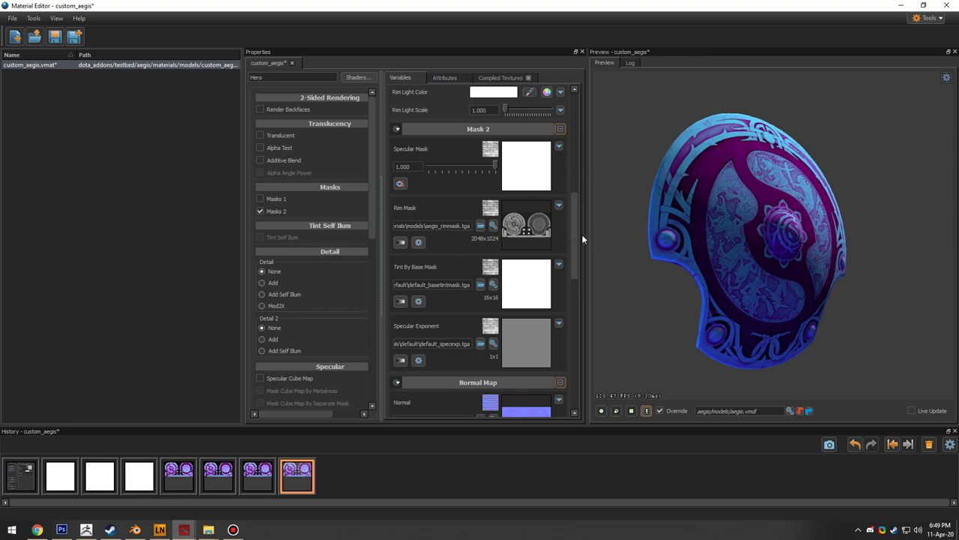
pyautogui.moveTo(577, 239); pyautogui.dragTo(576, 216)
pyautogui.scroll(-3, 575, 214)
pyautogui.moveTo(779, 218); pyautogui.dragTo(808, 215)
pyautogui.click(601, 411)
pyautogui.moveTo(720, 292); pyautogui.dragTo(744, 289)
pyautogui.click(647, 411)
pyautogui.moveTo(792, 252); pyautogui.dragTo(608, 209)
pyautogui.moveTo(757, 271)
pyautogui.mouseDown()
pyautogui.moveTo(787, 251)
pyautogui.moveTo(817, 252)
pyautogui.moveTo(761, 258)
pyautogui.mouseUp()
pyautogui.scroll(5, 787, 251)
pyautogui.scroll(-3, 787, 252)
pyautogui.moveTo(720, 315); pyautogui.dragTo(746, 308)
pyautogui.click(604, 412)
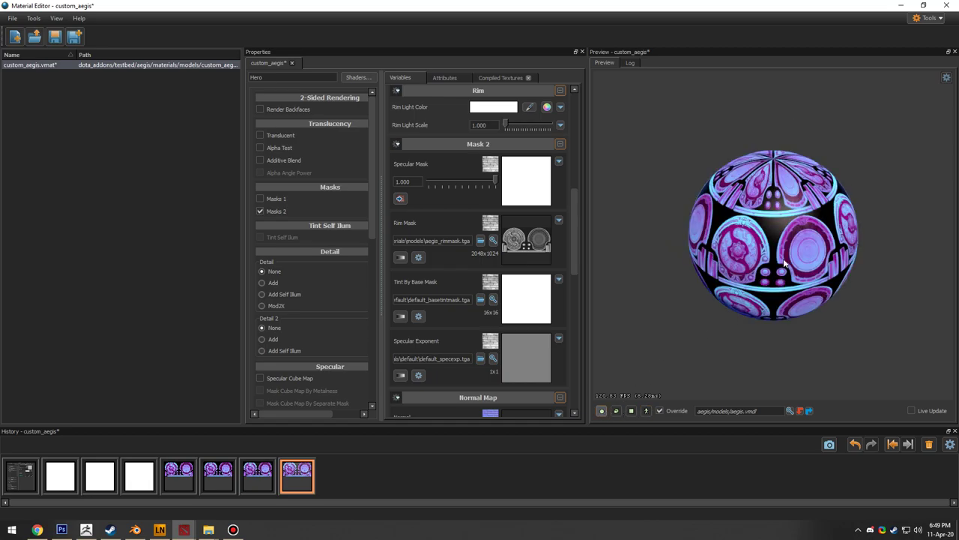
pyautogui.moveTo(783, 262); pyautogui.dragTo(789, 302)
pyautogui.click(644, 412)
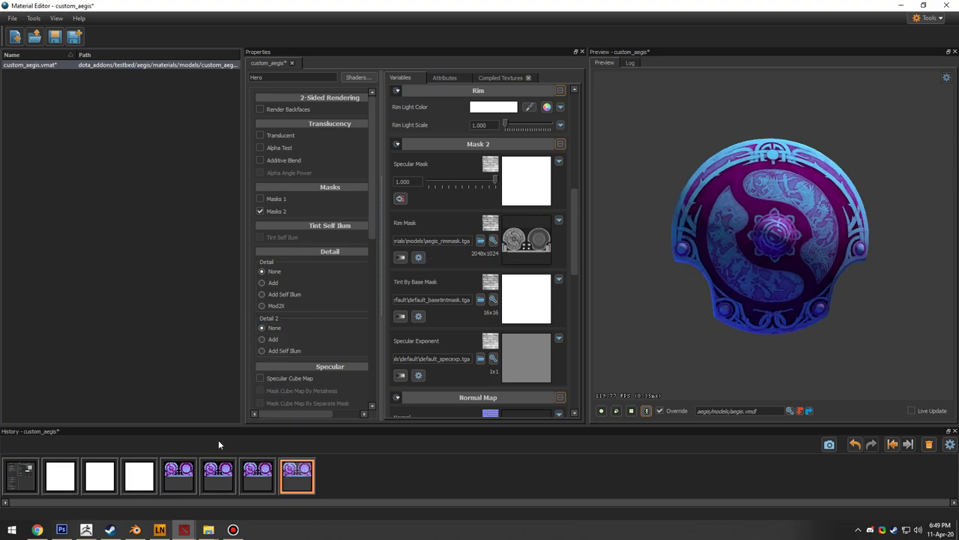
# Step: Switch to aegis.vmdl in the Model Editor and inspect its material, collision and mesh entries
pyautogui.hotkey('alt', 'Tab')
pyautogui.click(612, 201)
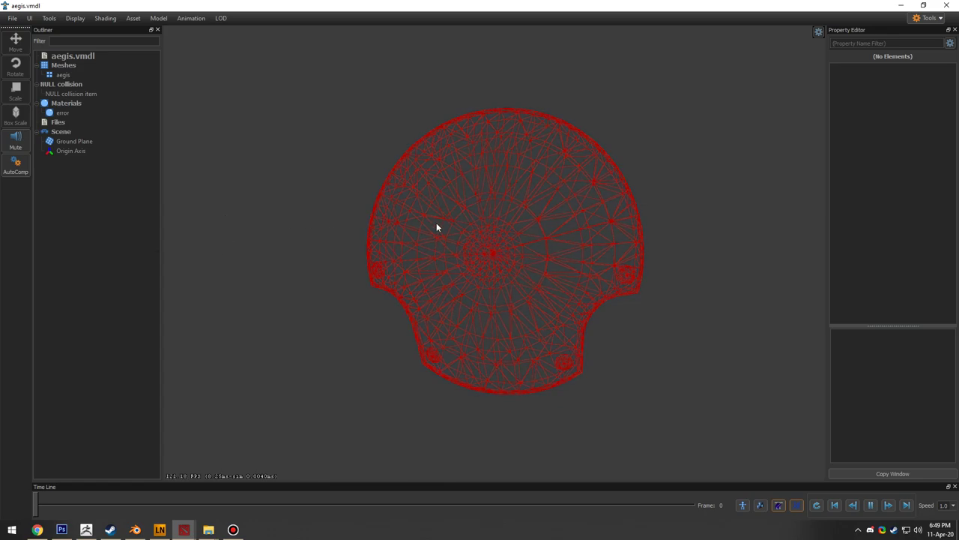
pyautogui.click(63, 112)
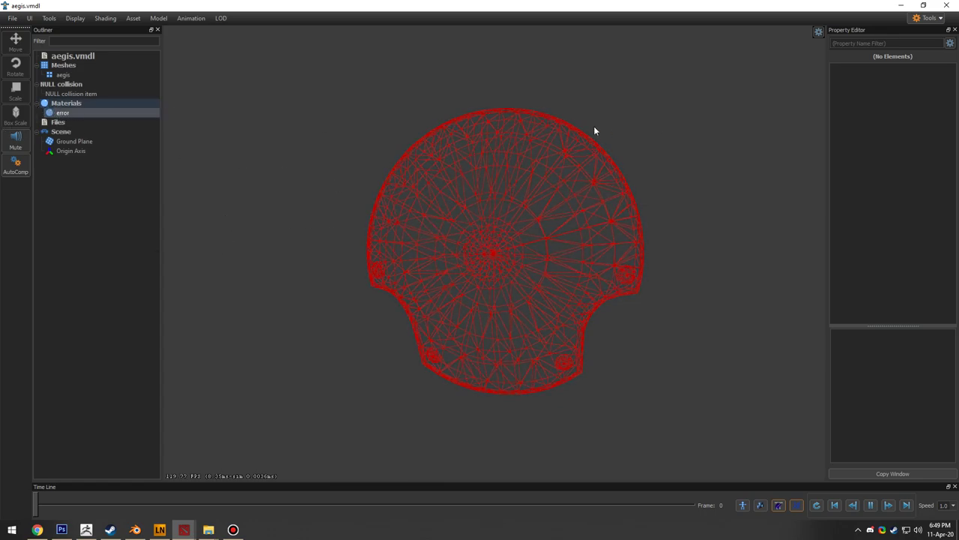
pyautogui.click(37, 105)
pyautogui.click(36, 109)
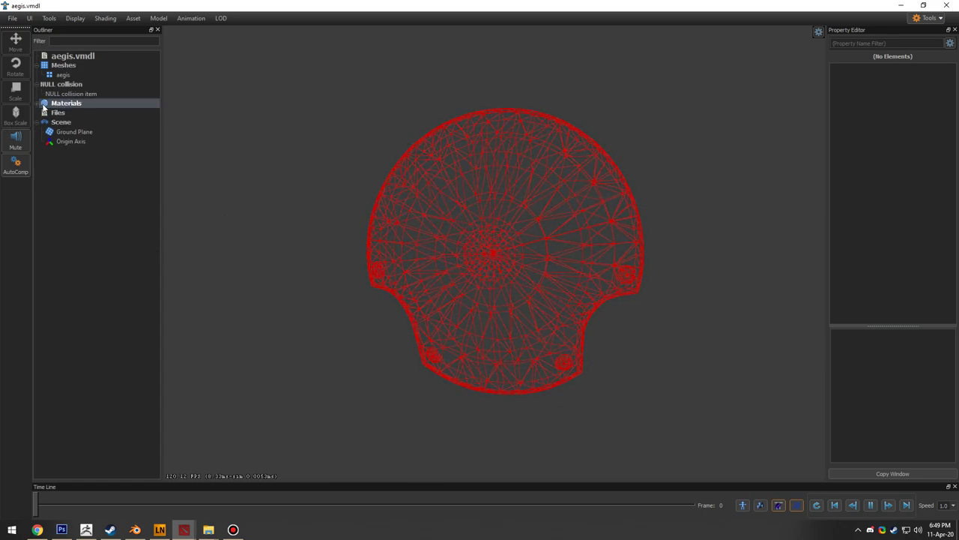
pyautogui.moveTo(343, 89); pyautogui.dragTo(450, 192)
pyautogui.click(63, 112)
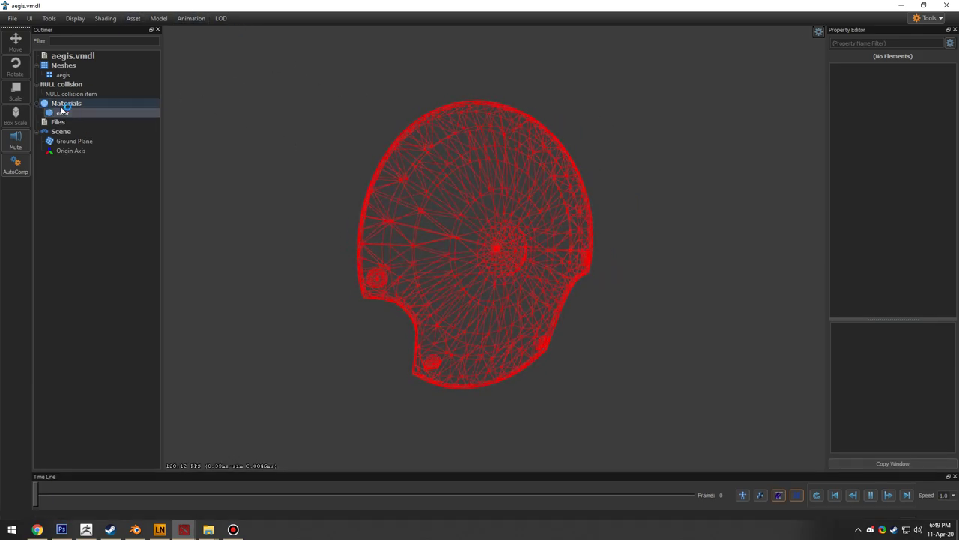
pyautogui.click(68, 94)
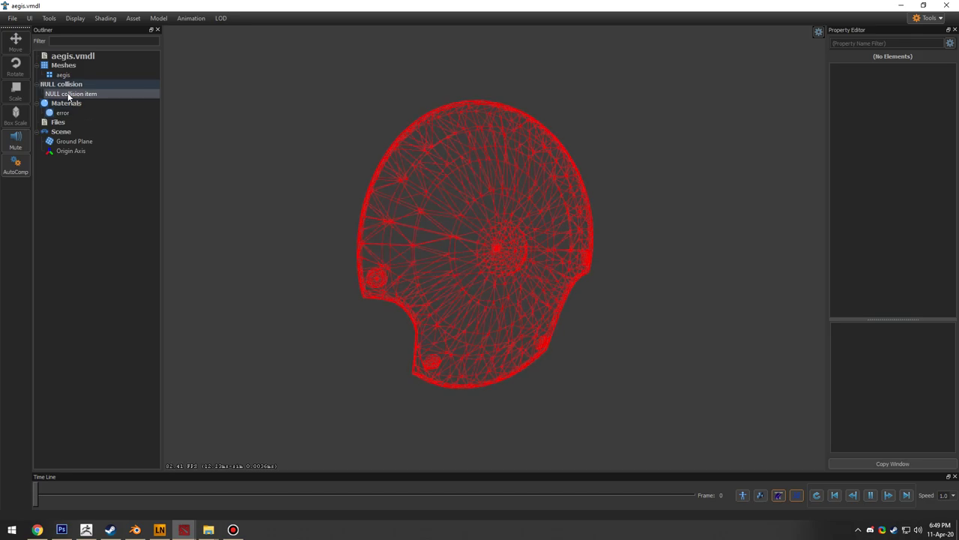
pyautogui.click(60, 75)
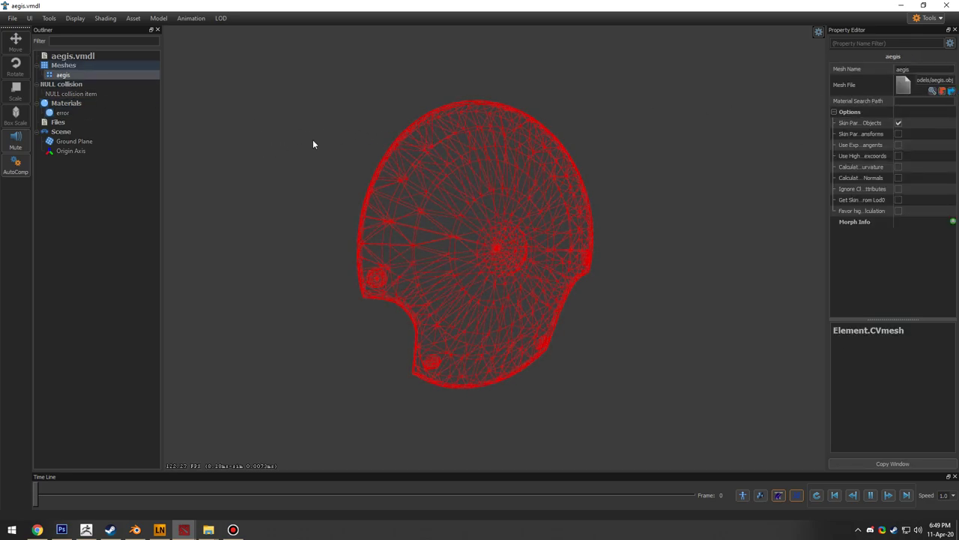
pyautogui.click(60, 113)
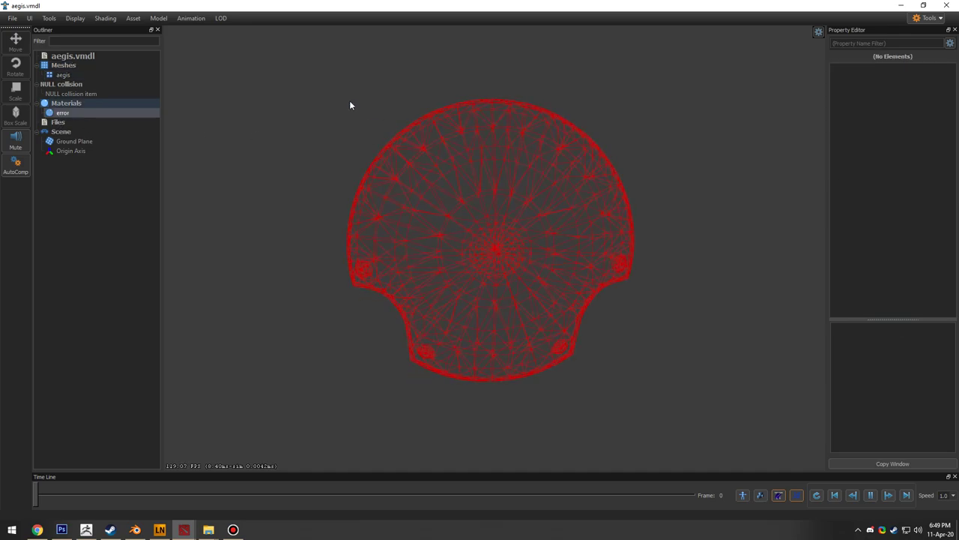
pyautogui.moveTo(296, 101)
pyautogui.mouseDown()
pyautogui.moveTo(472, 116)
pyautogui.moveTo(299, 102)
pyautogui.mouseUp()
# Step: Add a material group and a material remap to the aegis model
pyautogui.click(160, 19)
pyautogui.moveTo(191, 19)
pyautogui.moveTo(158, 18)
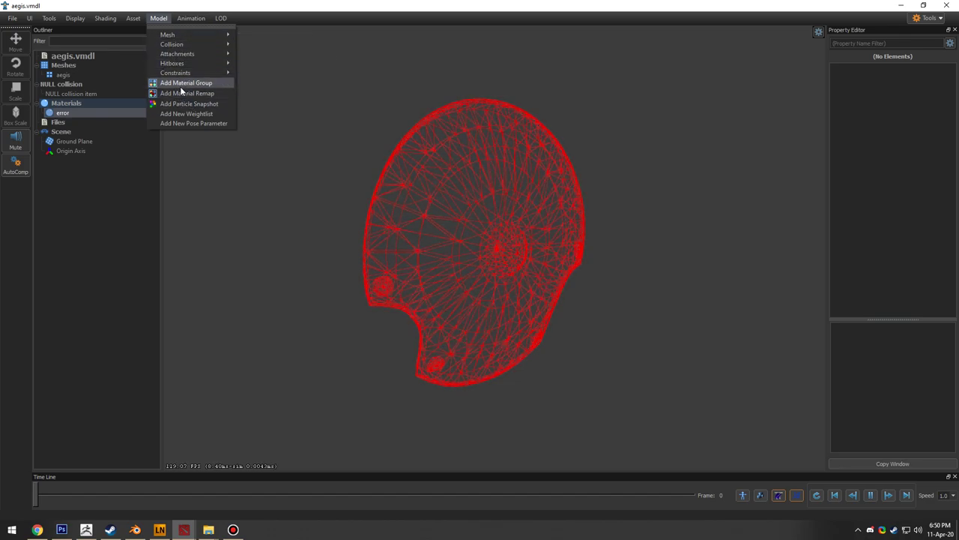
pyautogui.click(181, 84)
pyautogui.click(158, 18)
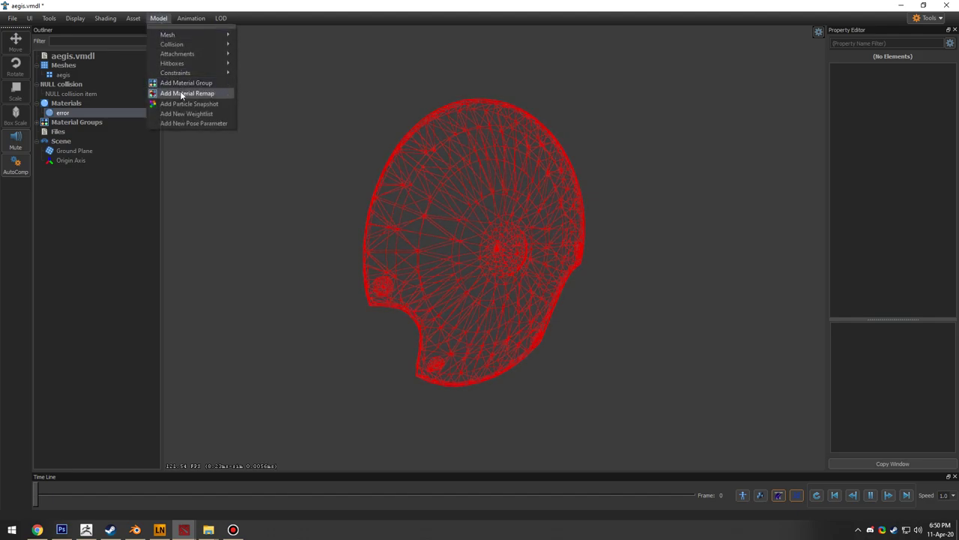
pyautogui.click(179, 90)
# Step: Filter the materials by "aegis" and assign custom_aegis.vmat to the default material group
pyautogui.click(37, 132)
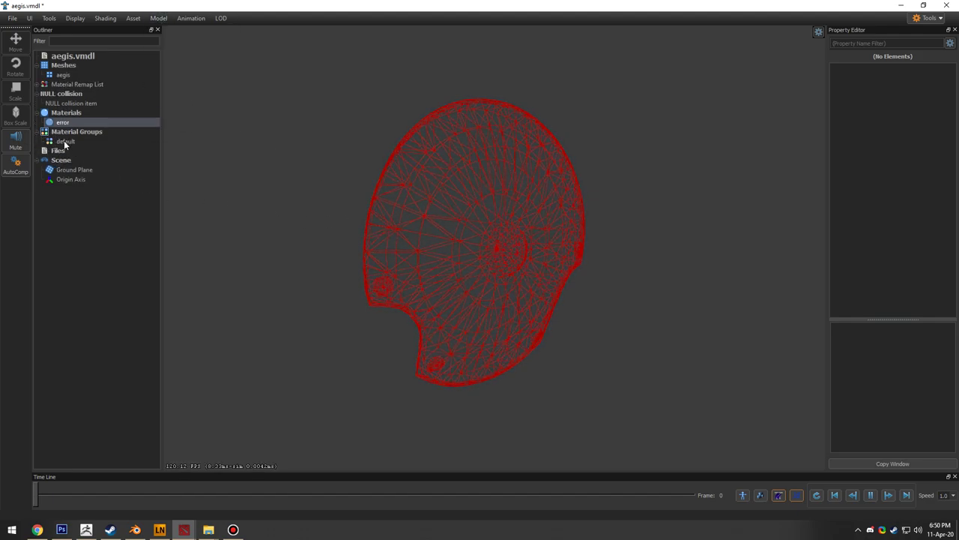
pyautogui.click(65, 141)
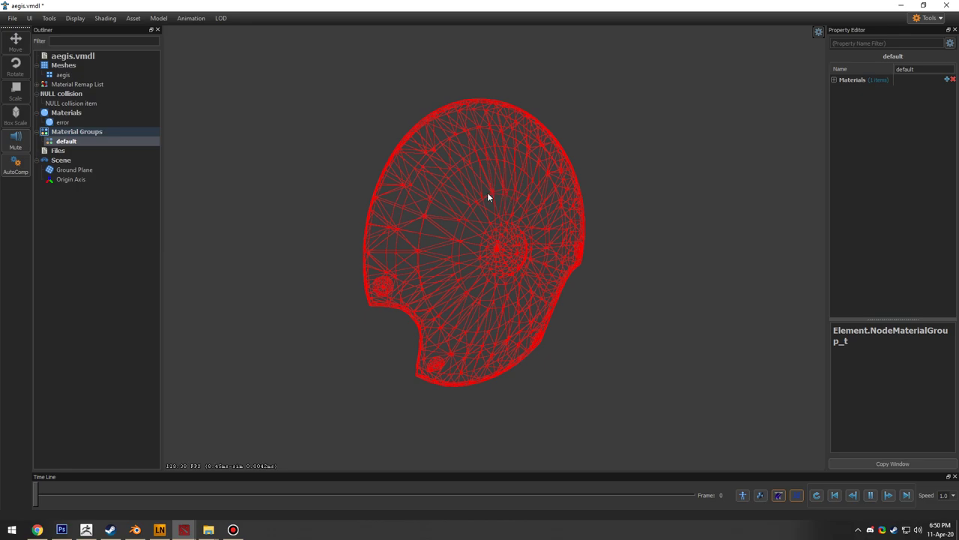
pyautogui.click(834, 79)
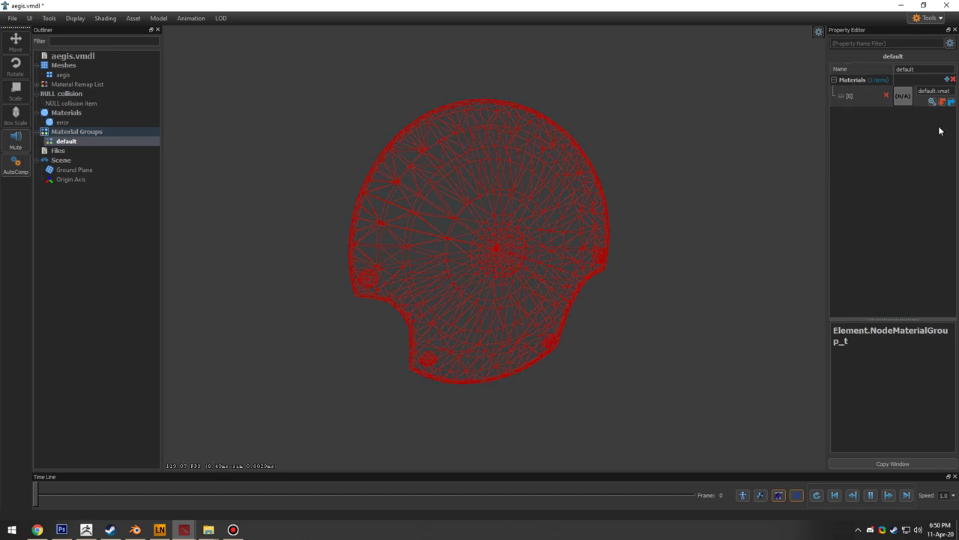
pyautogui.click(932, 101)
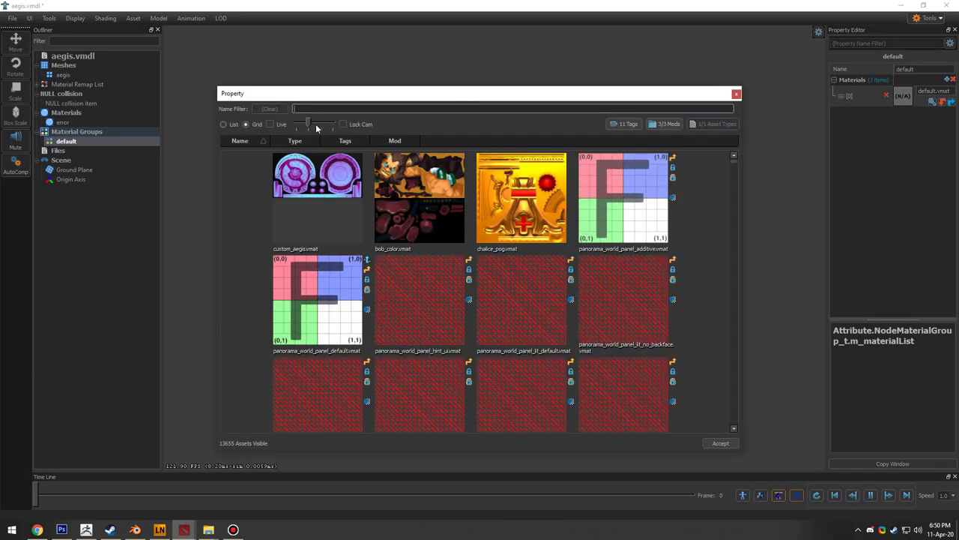
pyautogui.write('aegis')
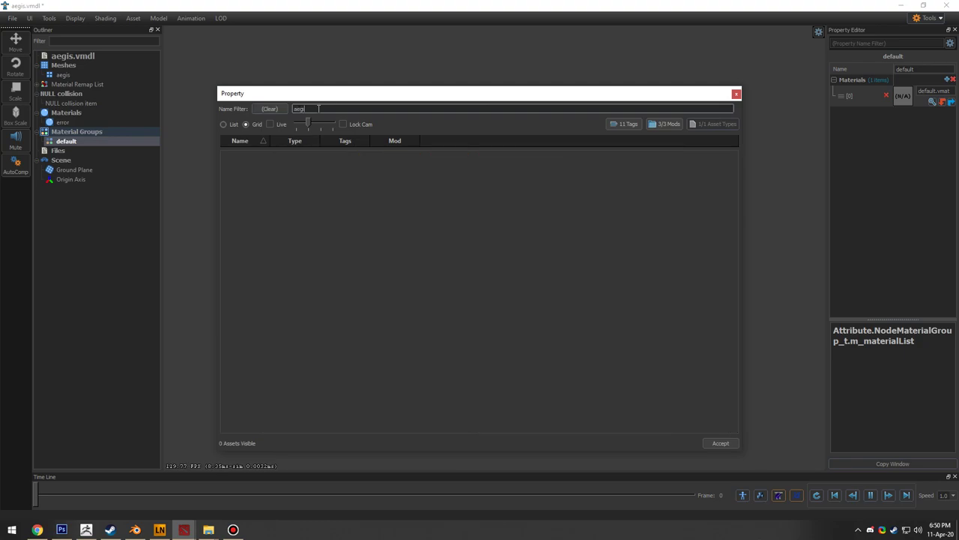
pyautogui.click(331, 187)
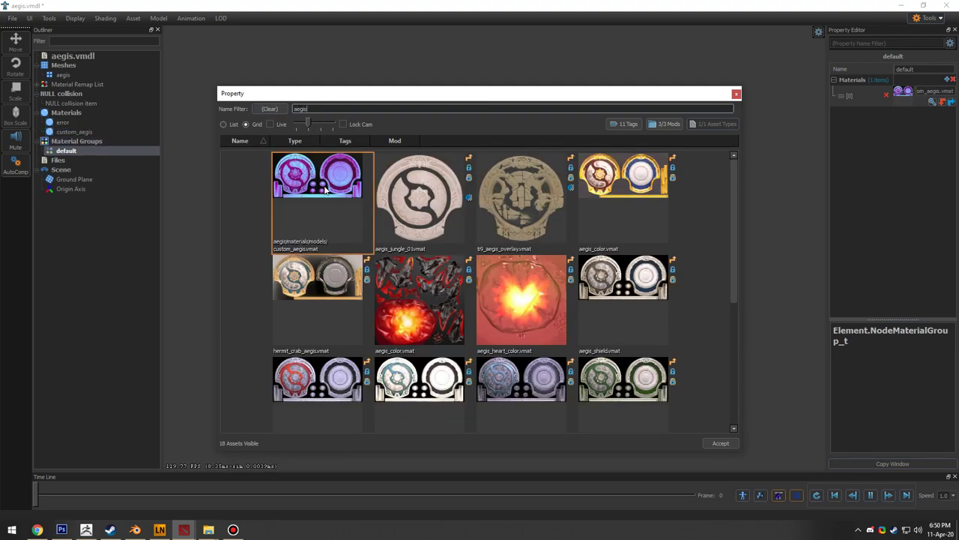
pyautogui.doubleClick(325, 189)
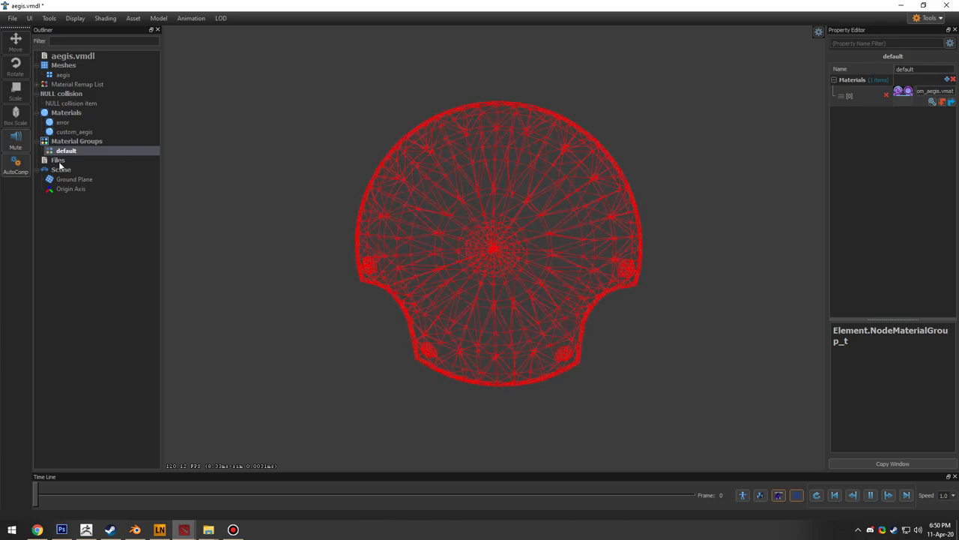
# Step: Set the material remap to search for the default material and replace it with custom_aegis.vmat
pyautogui.moveTo(478, 219); pyautogui.dragTo(592, 212)
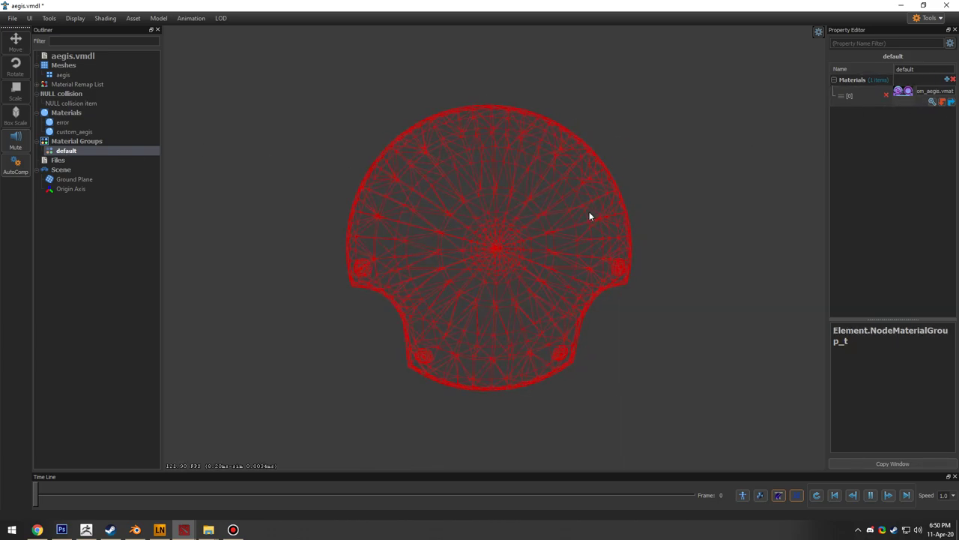
pyautogui.click(43, 85)
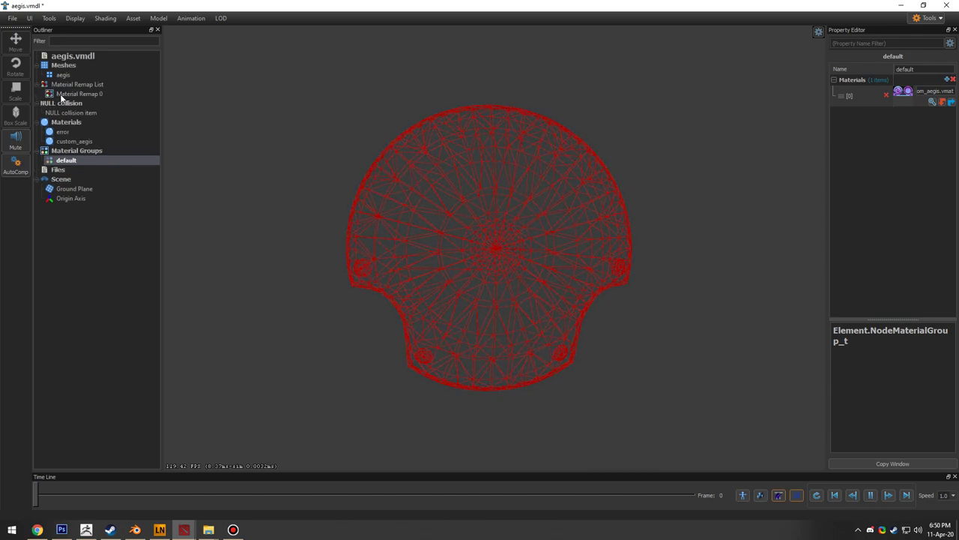
pyautogui.click(62, 95)
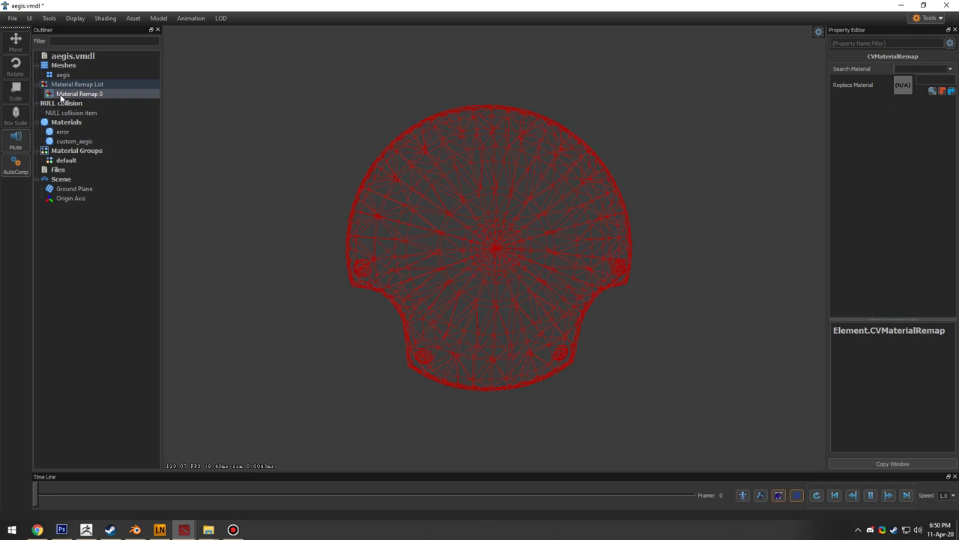
pyautogui.click(931, 70)
pyautogui.click(909, 84)
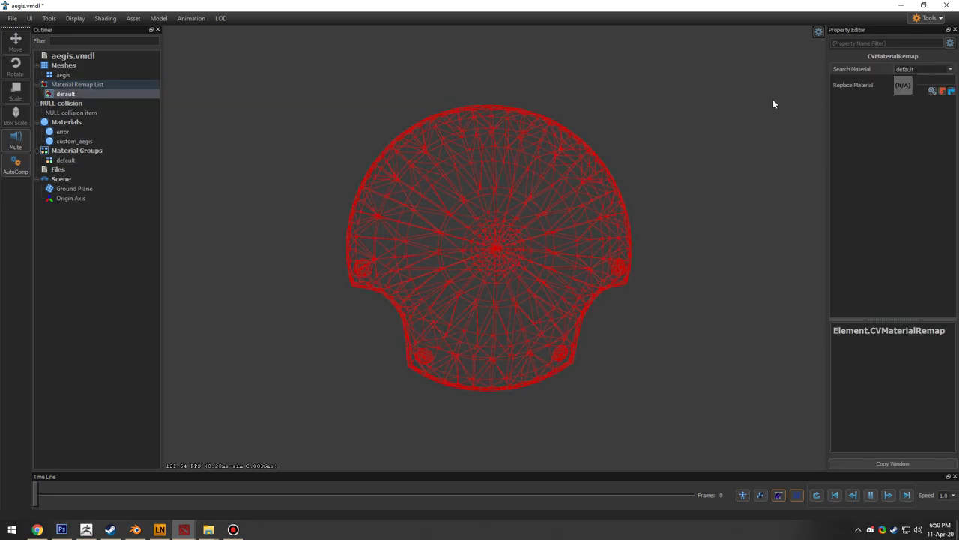
pyautogui.click(933, 91)
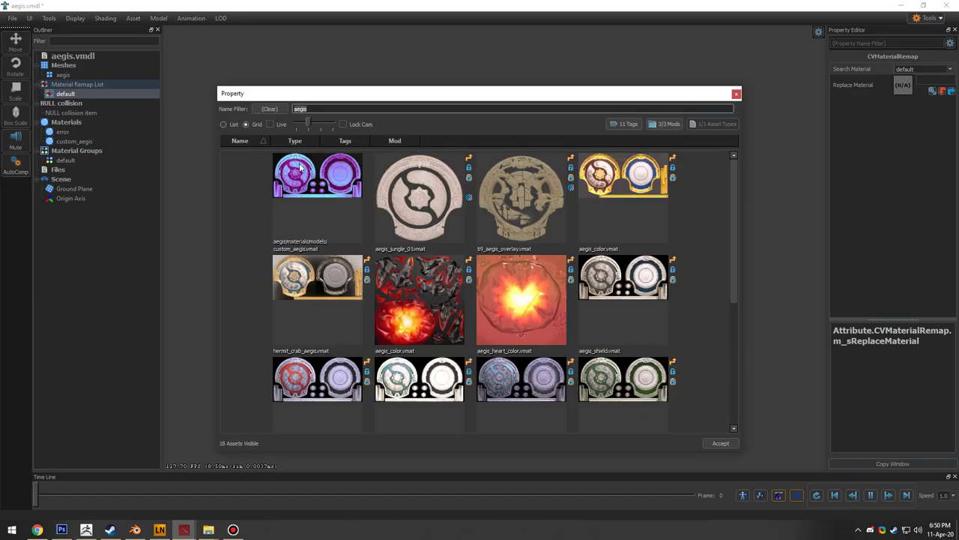
pyautogui.doubleClick(300, 168)
# Step: Check the textured shield from several angles and save the aegis.vmdl model
pyautogui.moveTo(605, 242); pyautogui.dragTo(622, 225)
pyautogui.scroll(2, 610, 238)
pyautogui.moveTo(619, 160); pyautogui.dragTo(307, 150)
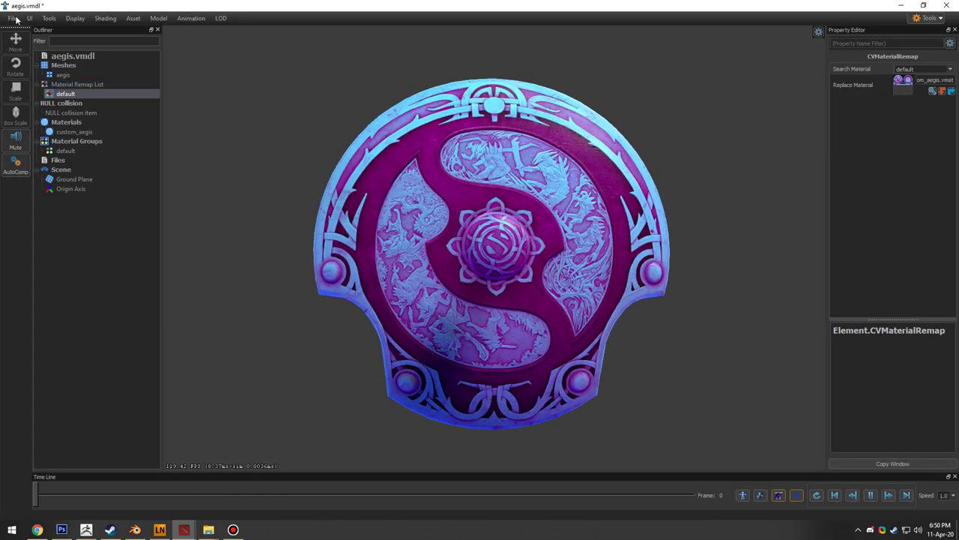
pyautogui.moveTo(510, 181); pyautogui.dragTo(481, 248)
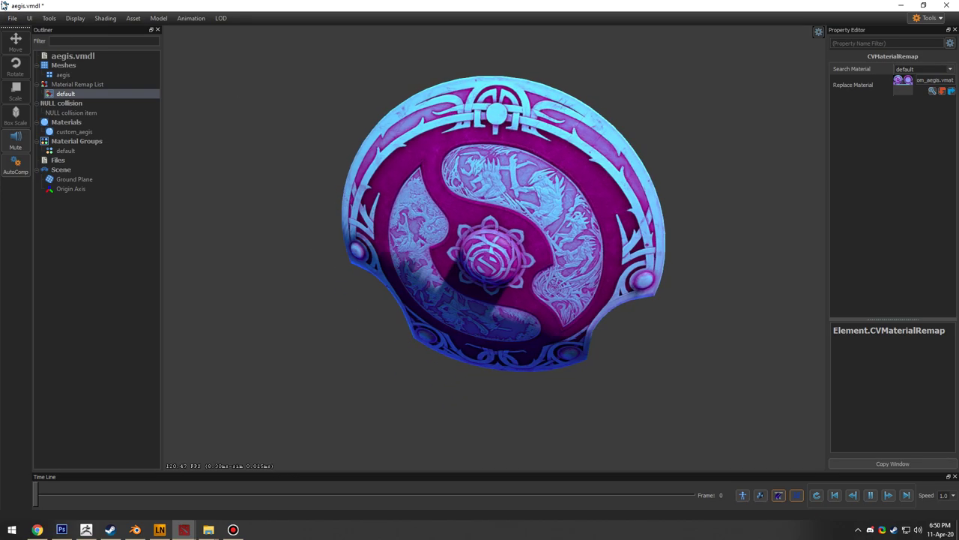
pyautogui.click(12, 18)
pyautogui.click(26, 65)
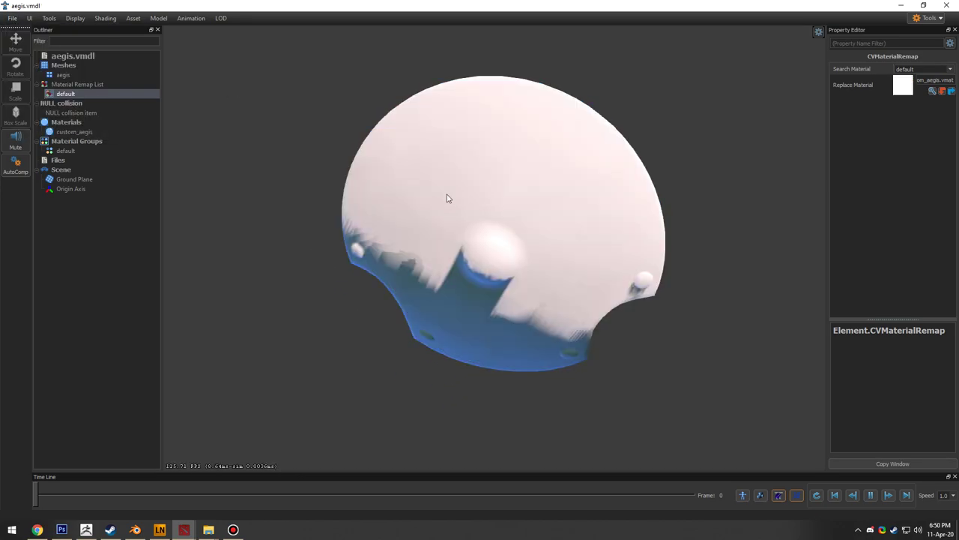
# Step: Return to the Material Editor and save the custom_aegis material
pyautogui.moveTo(458, 193); pyautogui.dragTo(471, 212)
pyautogui.hotkey('alt', 'Tab')
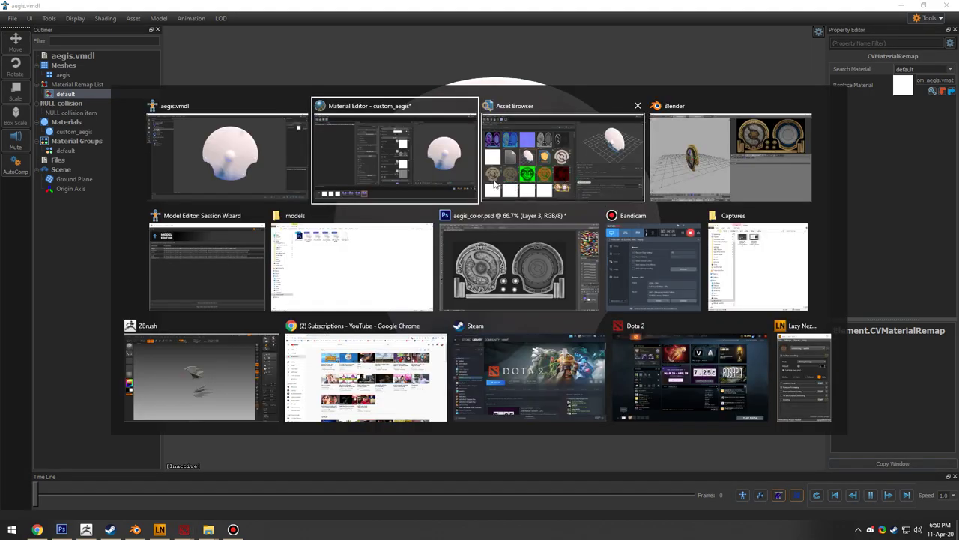
pyautogui.click(353, 138)
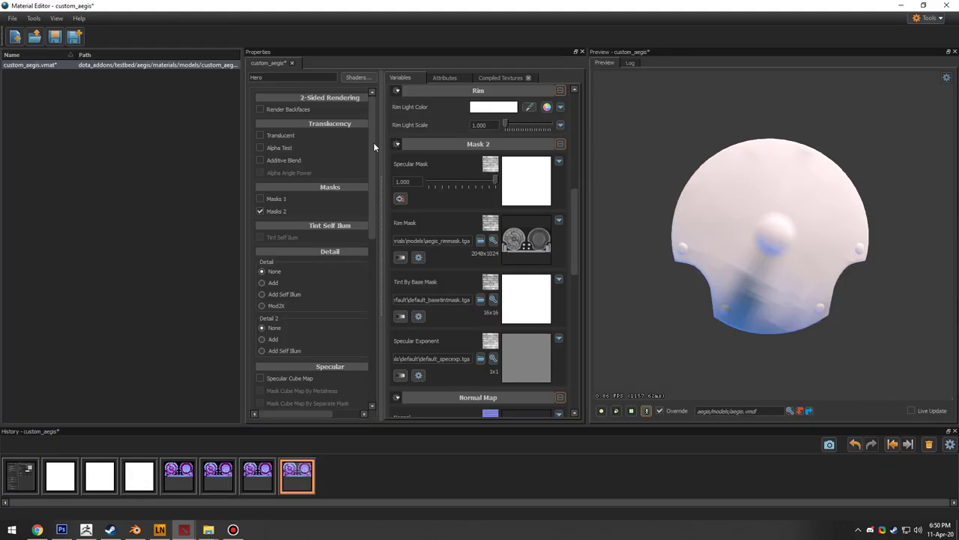
pyautogui.click(12, 18)
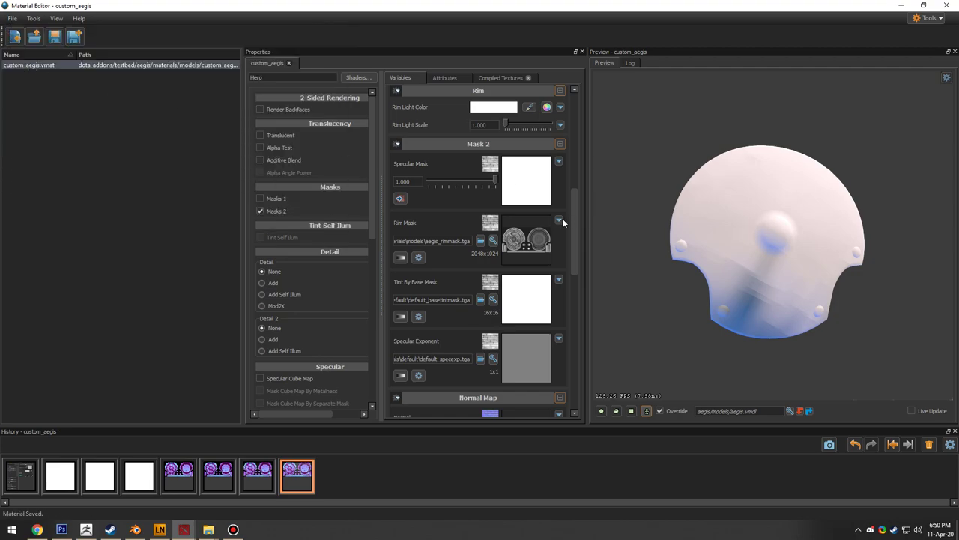
# Step: Examine the saved material on the shield up close and from different angles
pyautogui.moveTo(741, 213); pyautogui.dragTo(811, 220)
pyautogui.scroll(5, 802, 236)
pyautogui.scroll(-3, 814, 238)
pyautogui.scroll(-2, 821, 229)
pyautogui.moveTo(583, 252)
pyautogui.mouseDown()
pyautogui.moveTo(583, 216)
pyautogui.moveTo(587, 248)
pyautogui.mouseUp()
pyautogui.moveTo(727, 243); pyautogui.dragTo(742, 247)
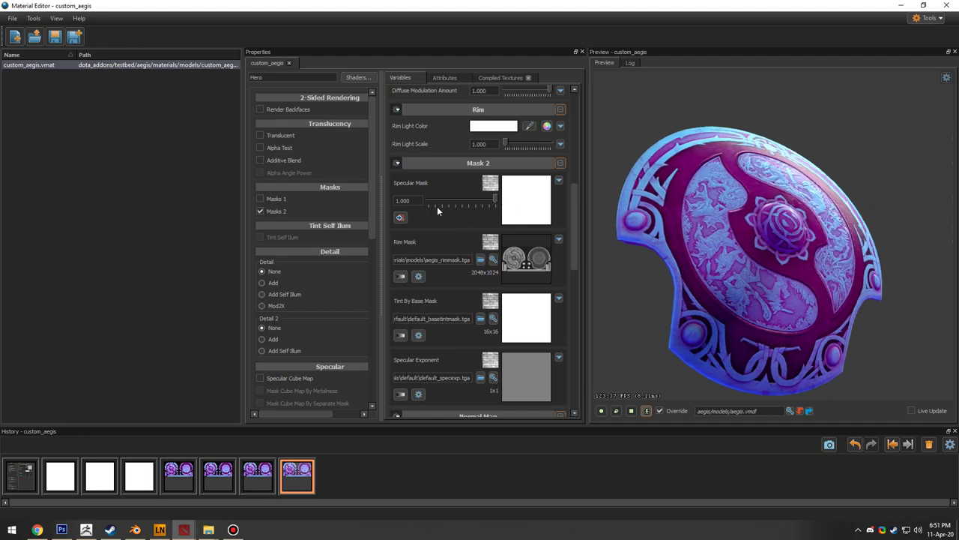
# Step: Try constant Specular Mask values of 0.000, 0.403 and 1.000 on the shield
pyautogui.moveTo(496, 198); pyautogui.dragTo(417, 199)
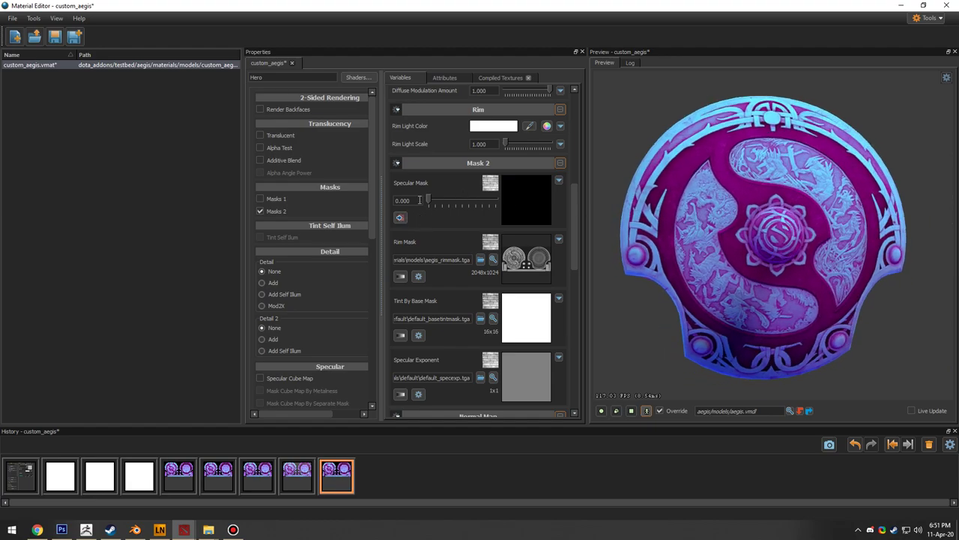
pyautogui.moveTo(430, 198); pyautogui.dragTo(455, 200)
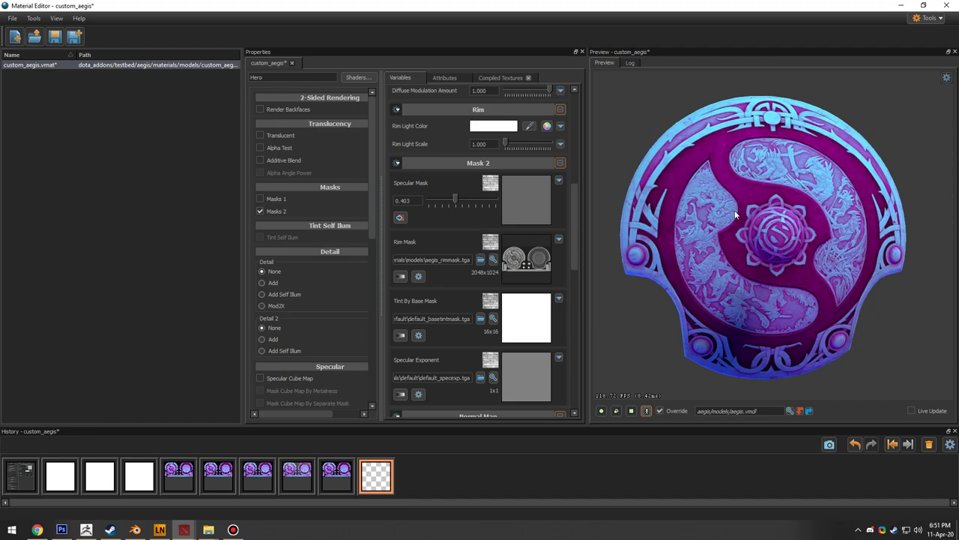
pyautogui.moveTo(453, 201); pyautogui.dragTo(492, 199)
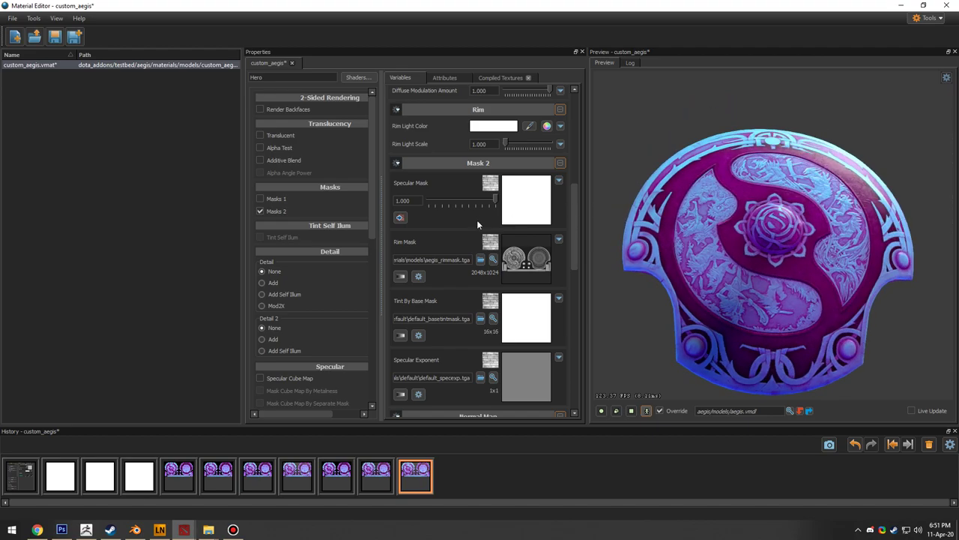
# Step: Switch the Specular Mask back to a texture and assign aegis_specularmask.tga to it
pyautogui.click(399, 217)
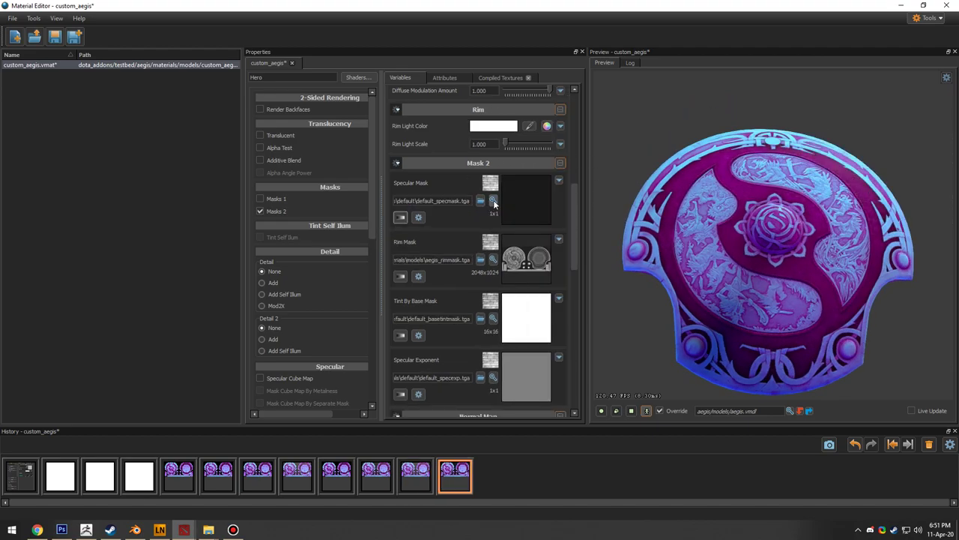
pyautogui.click(493, 201)
pyautogui.moveTo(325, 108); pyautogui.dragTo(282, 106)
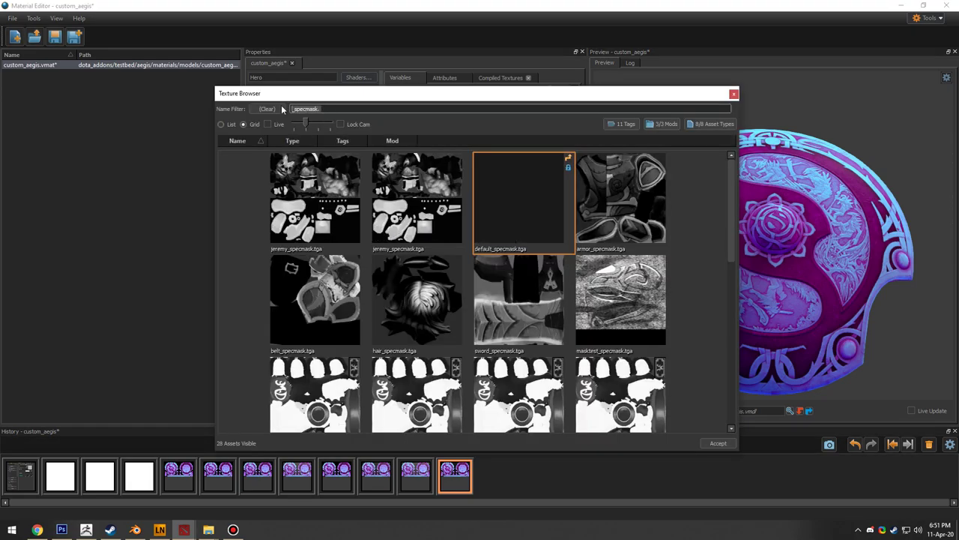
pyautogui.write('aegis')
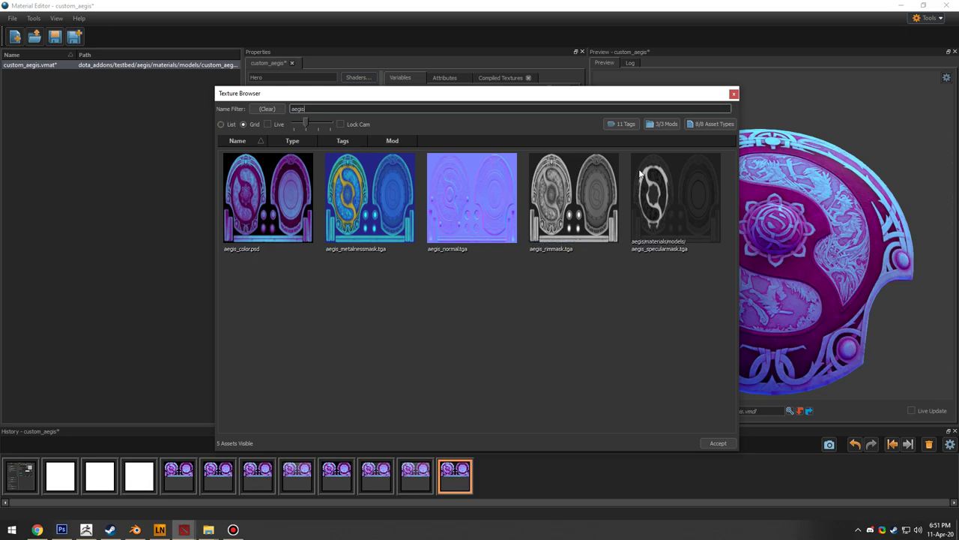
pyautogui.doubleClick(676, 208)
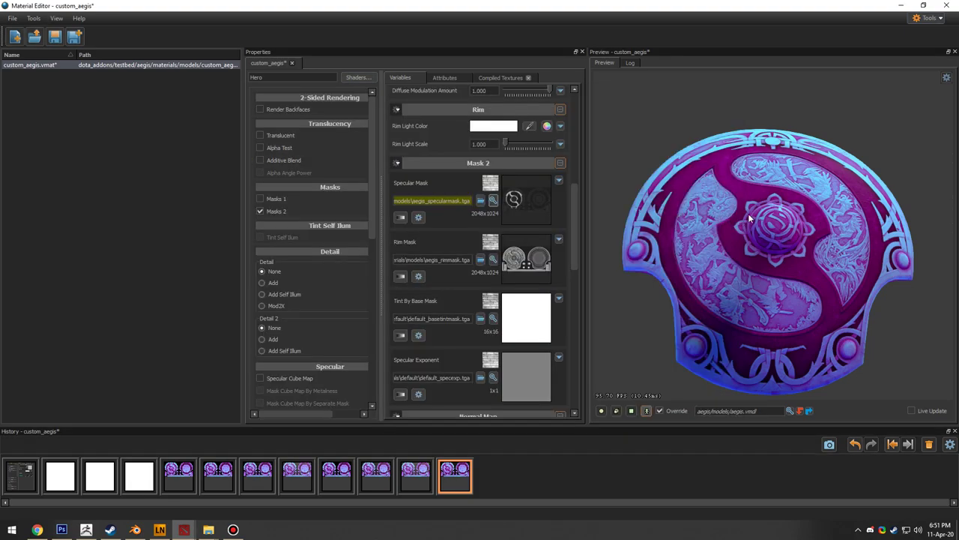
# Step: Compare the shield's specular highlights with the specular mask layer in Photoshop's aegis_color.psd, hiding Layer 3 to expose the mask
pyautogui.moveTo(746, 176); pyautogui.dragTo(804, 201)
pyautogui.moveTo(746, 177); pyautogui.dragTo(746, 120, button='right')
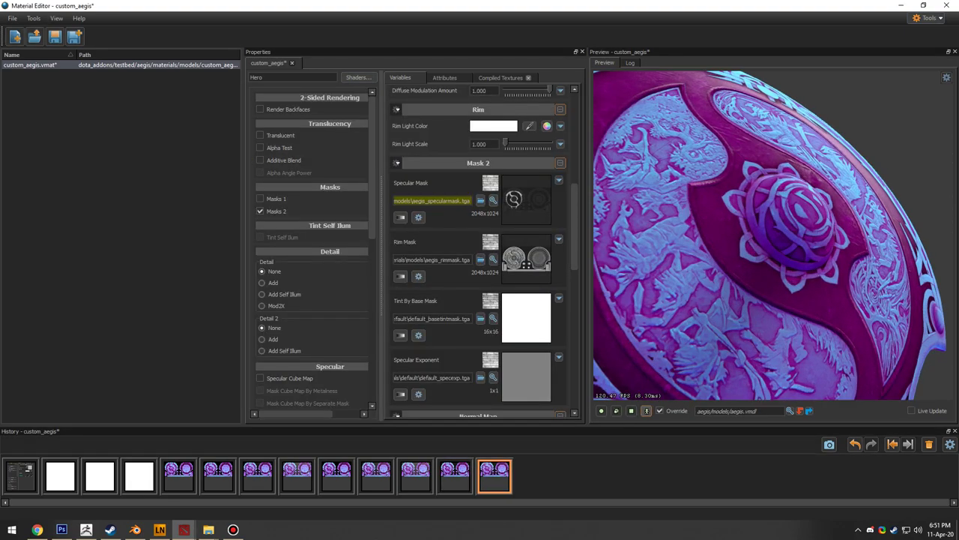
pyautogui.moveTo(792, 177); pyautogui.dragTo(780, 180)
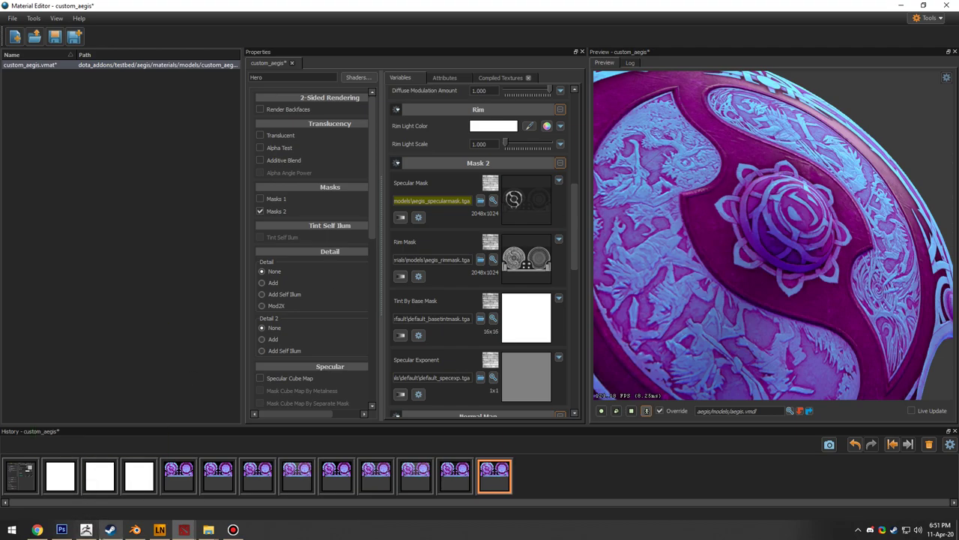
pyautogui.click(61, 530)
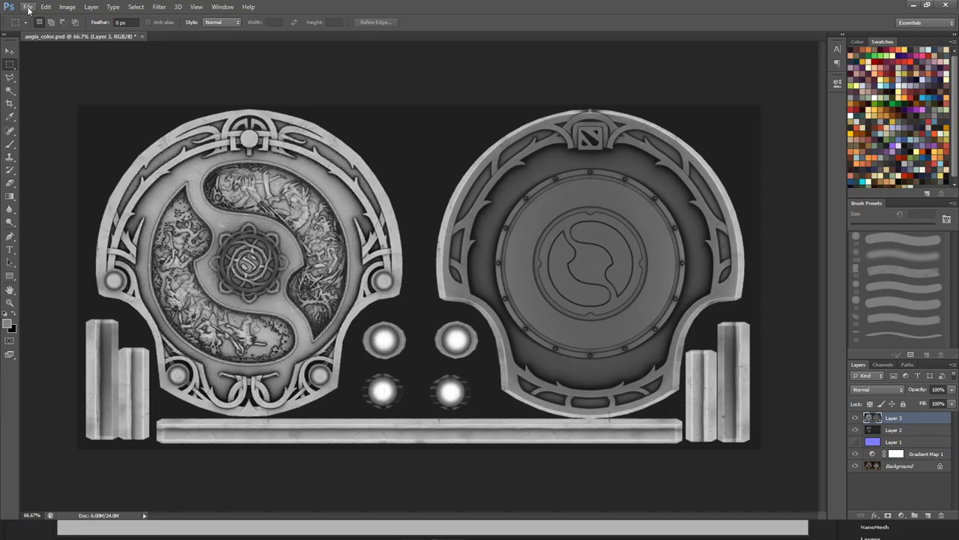
pyautogui.click(855, 417)
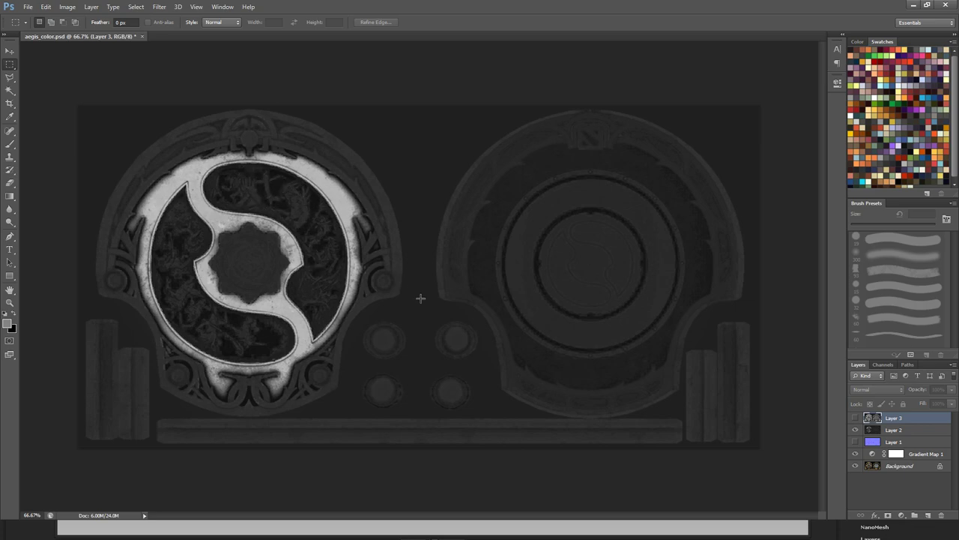
pyautogui.hotkey('alt', 'Tab')
pyautogui.moveTo(713, 248); pyautogui.dragTo(896, 222)
pyautogui.moveTo(819, 233); pyautogui.dragTo(839, 236)
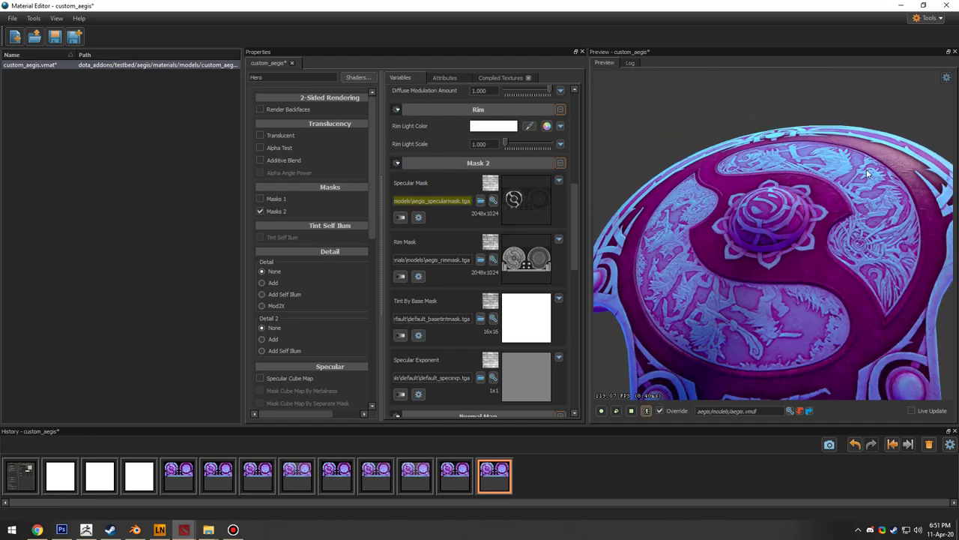
pyautogui.hotkey('alt', 'Tab')
pyautogui.hotkey('alt', 'Tab')
pyautogui.moveTo(870, 199); pyautogui.dragTo(809, 215)
# Step: Try a Specular Scale of 1000 and examine the highlights on the shield
pyautogui.scroll(-4, 818, 220)
pyautogui.moveTo(574, 238); pyautogui.dragTo(566, 144)
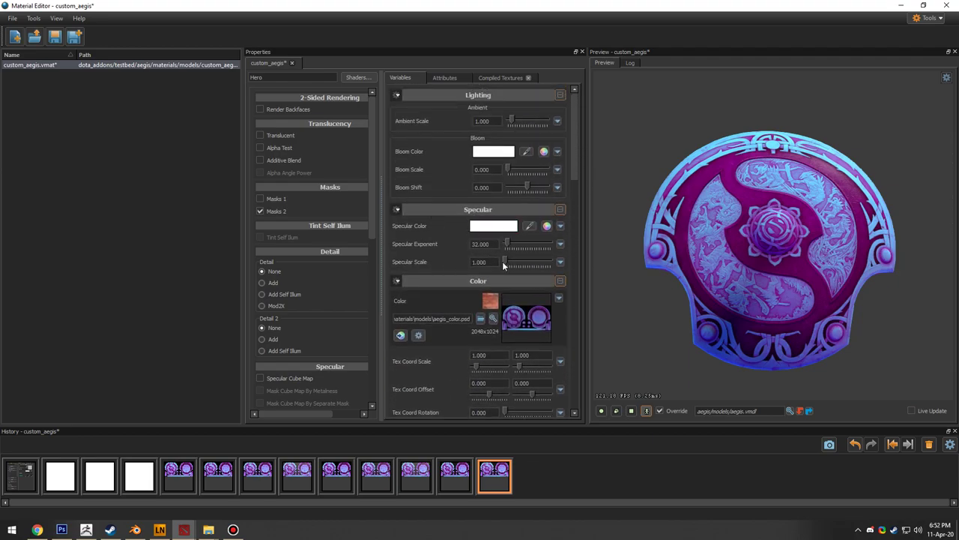
pyautogui.moveTo(506, 263); pyautogui.dragTo(559, 265)
pyautogui.moveTo(783, 223); pyautogui.dragTo(828, 233)
pyautogui.scroll(5, 828, 225)
pyautogui.scroll(-4, 829, 234)
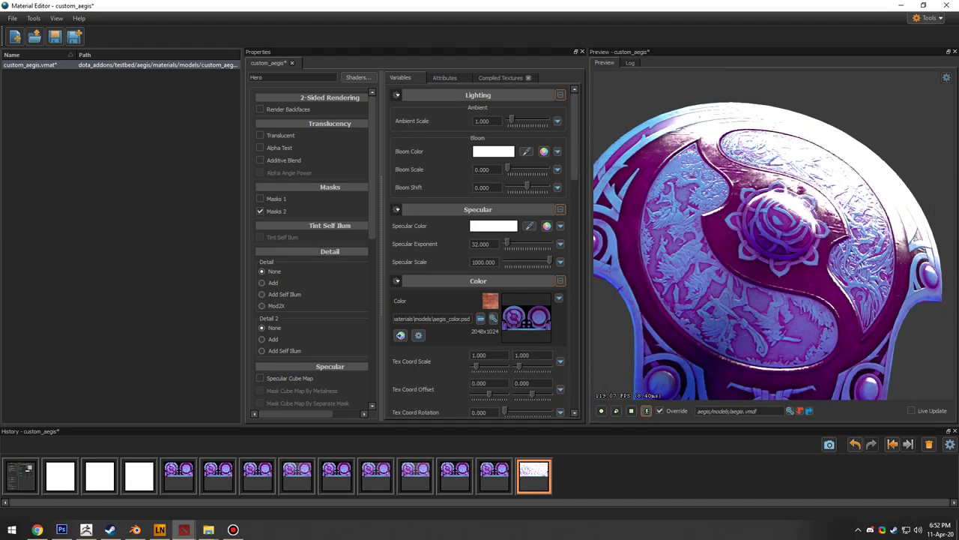
# Step: Set the Specular Scale to 8 and check the shield's highlights from different angles
pyautogui.doubleClick(492, 262)
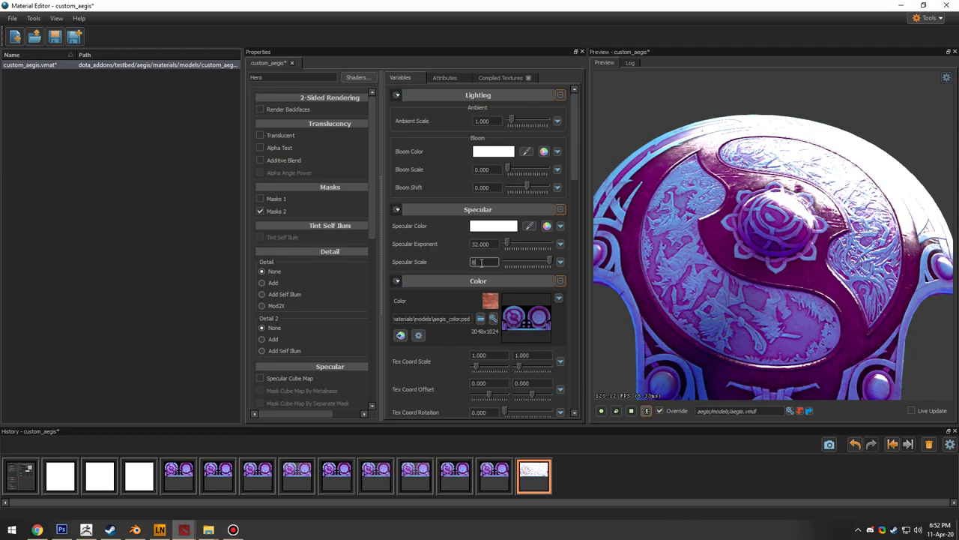
pyautogui.press('Return')
pyautogui.moveTo(829, 221); pyautogui.dragTo(808, 253)
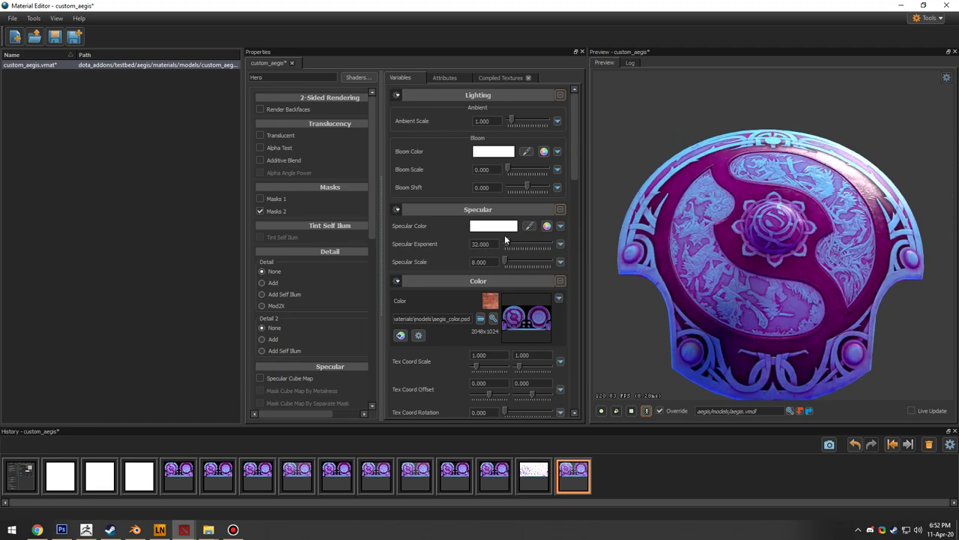
pyautogui.moveTo(781, 231); pyautogui.dragTo(804, 240)
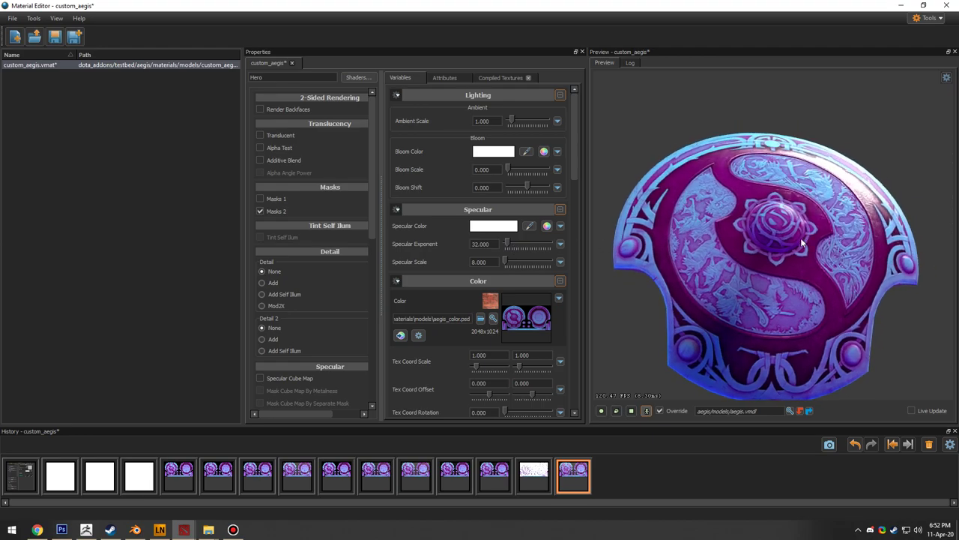
# Step: Try the Specular Exponent at its maximum and at 1.000, checking the highlights on the shield
pyautogui.moveTo(507, 245); pyautogui.dragTo(556, 245)
pyautogui.moveTo(815, 249)
pyautogui.mouseDown()
pyautogui.moveTo(811, 234)
pyautogui.moveTo(873, 242)
pyautogui.moveTo(878, 230)
pyautogui.moveTo(825, 231)
pyautogui.moveTo(818, 244)
pyautogui.moveTo(841, 246)
pyautogui.moveTo(831, 235)
pyautogui.moveTo(842, 234)
pyautogui.moveTo(855, 243)
pyautogui.moveTo(832, 243)
pyautogui.mouseUp()
pyautogui.moveTo(551, 243); pyautogui.dragTo(496, 243)
pyautogui.moveTo(837, 268)
pyautogui.mouseDown()
pyautogui.moveTo(822, 252)
pyautogui.moveTo(817, 271)
pyautogui.moveTo(838, 285)
pyautogui.mouseUp()
pyautogui.moveTo(832, 278); pyautogui.dragTo(832, 300, button='right')
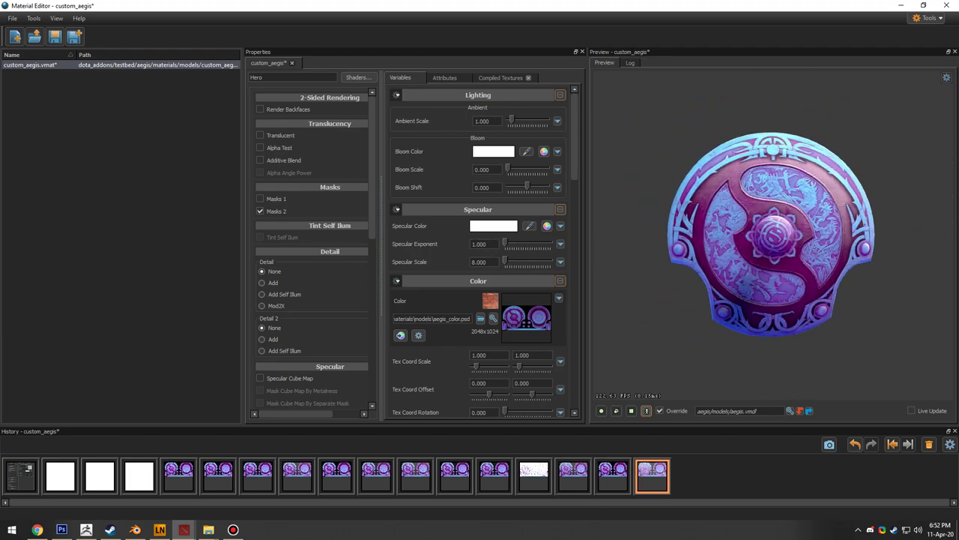
pyautogui.moveTo(810, 262); pyautogui.dragTo(836, 269)
pyautogui.moveTo(832, 277); pyautogui.dragTo(832, 259, button='right')
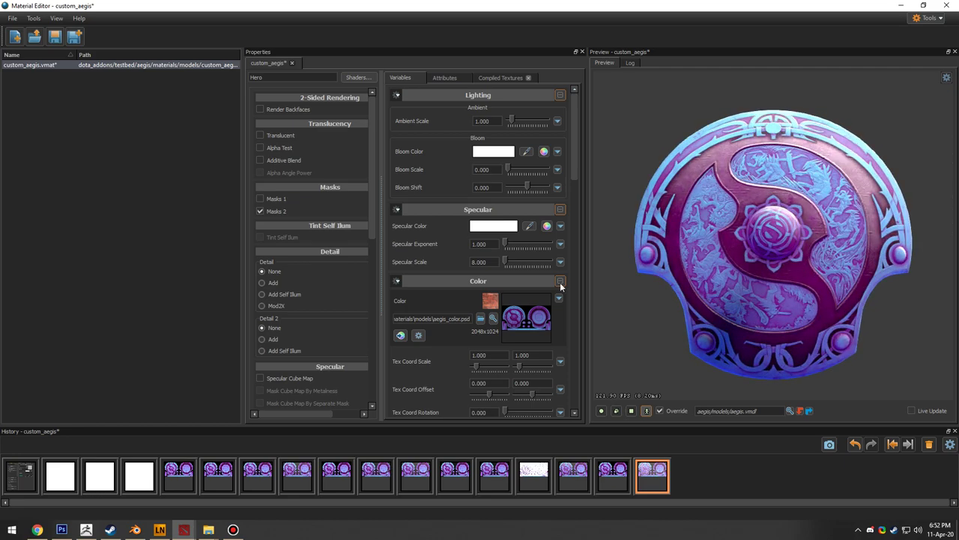
# Step: Set the Specular Exponent to 32 and check the shield's highlights again
pyautogui.click(496, 244)
pyautogui.press('Return')
pyautogui.moveTo(780, 244); pyautogui.dragTo(833, 251)
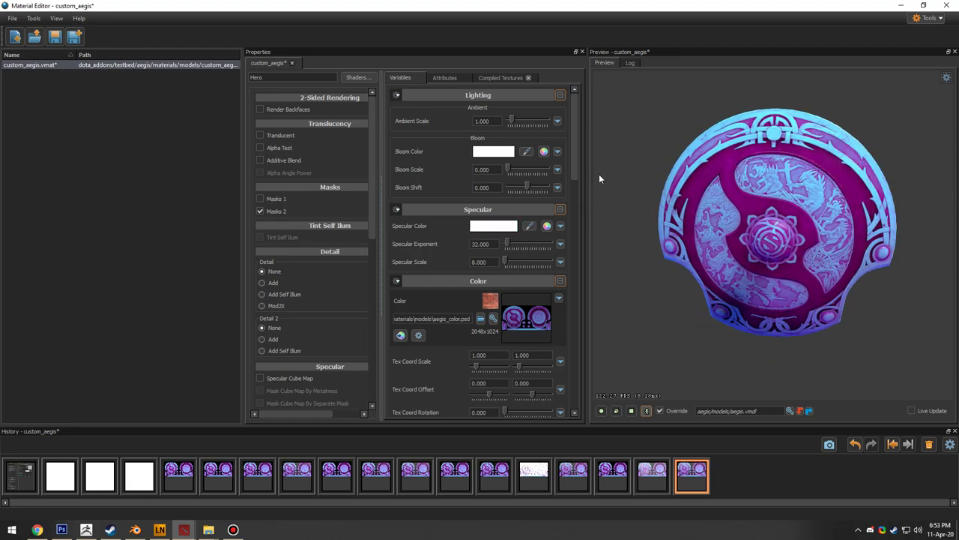
# Step: Review the material's Mask 2 maps, enable Masks 1 and check its effect on the shield
pyautogui.moveTo(574, 159); pyautogui.dragTo(582, 266)
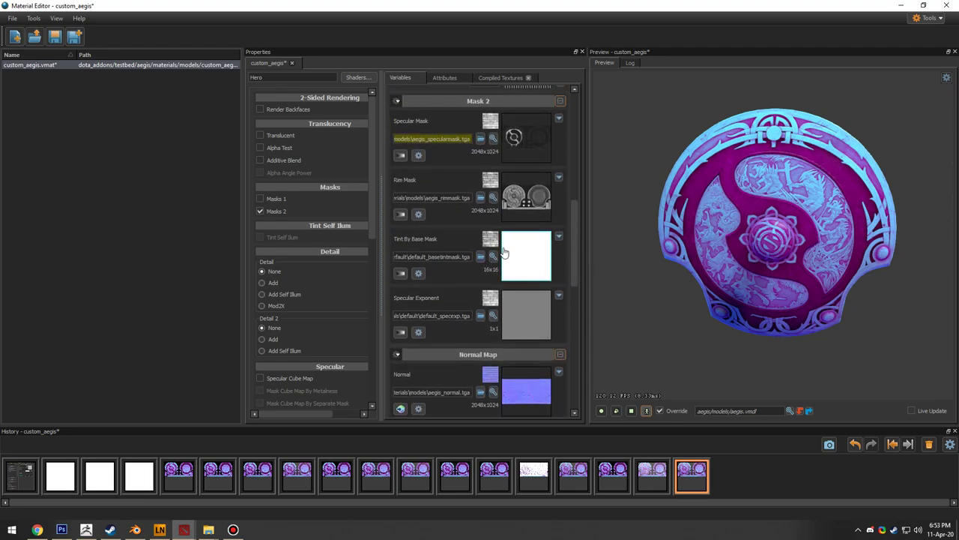
pyautogui.moveTo(576, 253)
pyautogui.mouseDown()
pyautogui.moveTo(579, 265)
pyautogui.moveTo(580, 249)
pyautogui.mouseUp()
pyautogui.scroll(4, 579, 248)
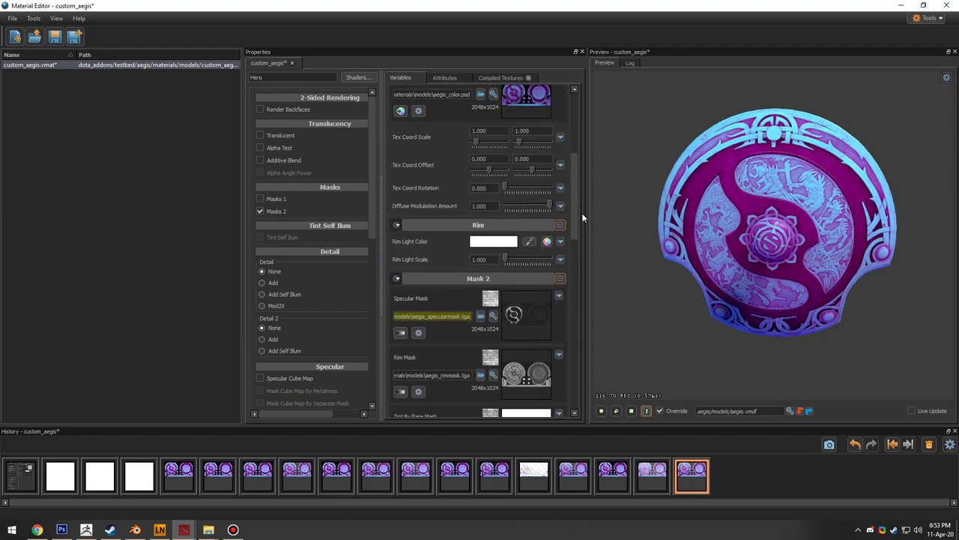
pyautogui.scroll(-3, 581, 213)
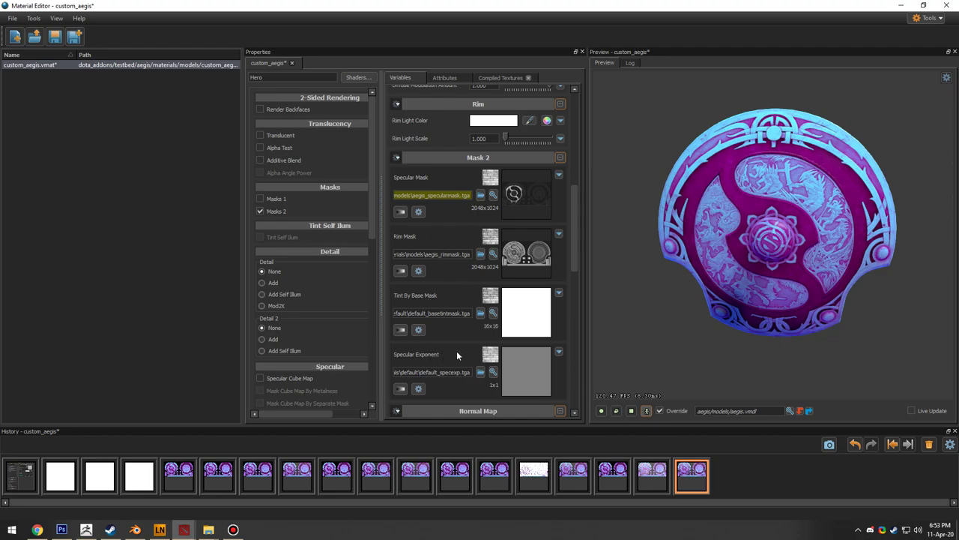
pyautogui.scroll(-3, 574, 256)
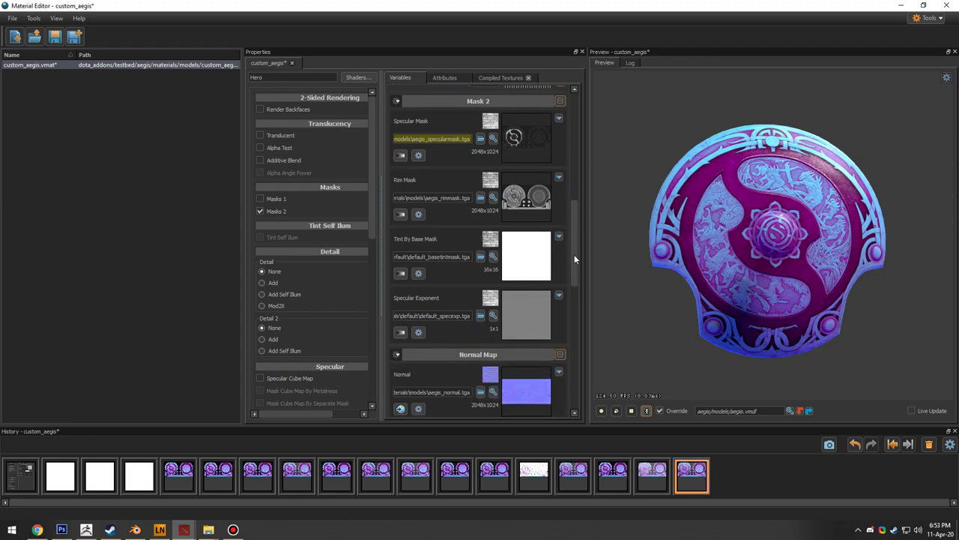
pyautogui.scroll(3, 574, 259)
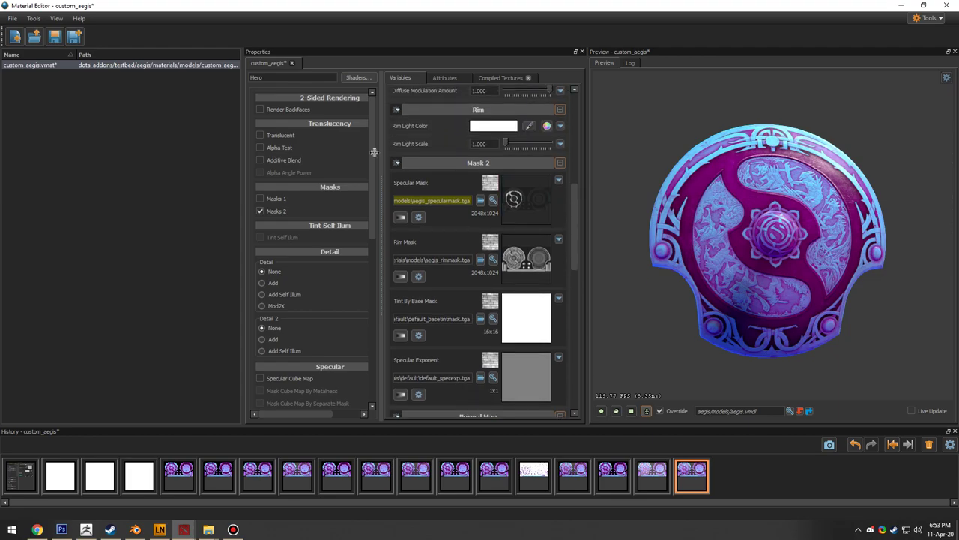
pyautogui.click(260, 199)
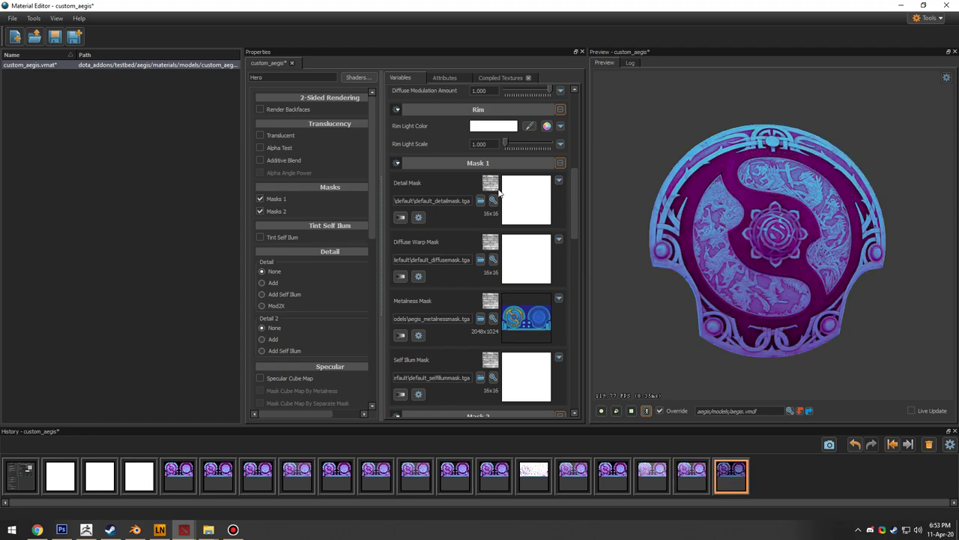
pyautogui.moveTo(629, 226); pyautogui.dragTo(600, 235)
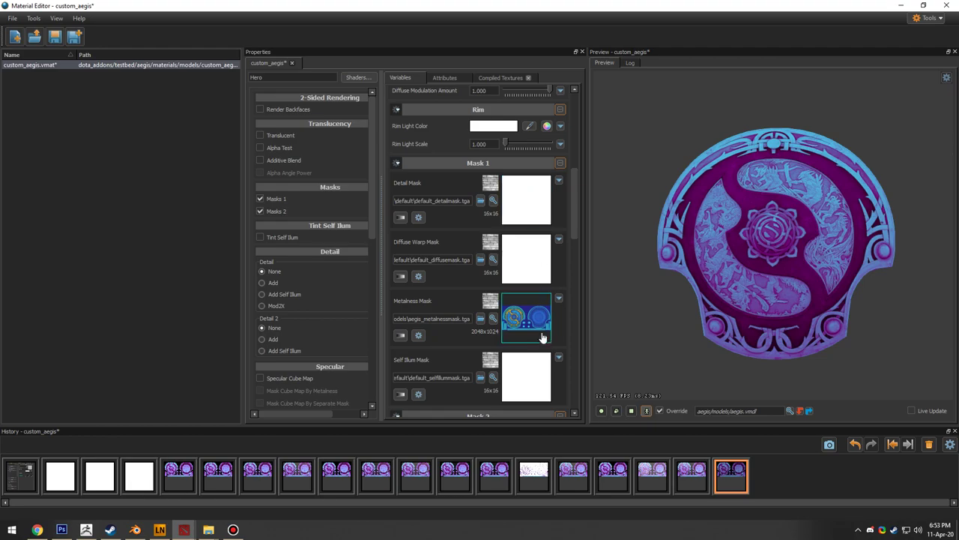
# Step: Switch the Self Illum Mask from a texture to a constant value of 0.000
pyautogui.scroll(-2, 576, 229)
pyautogui.scroll(1, 575, 229)
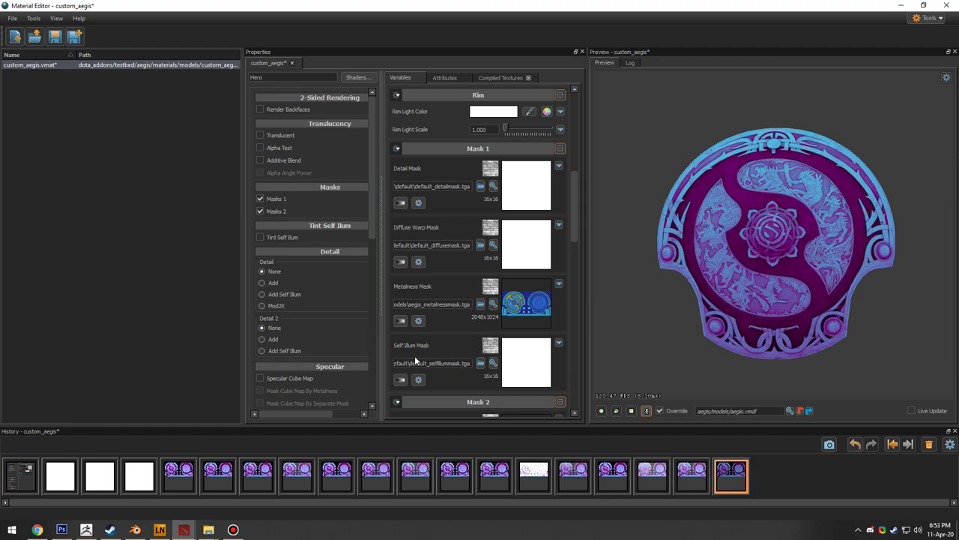
pyautogui.moveTo(678, 257); pyautogui.dragTo(748, 285)
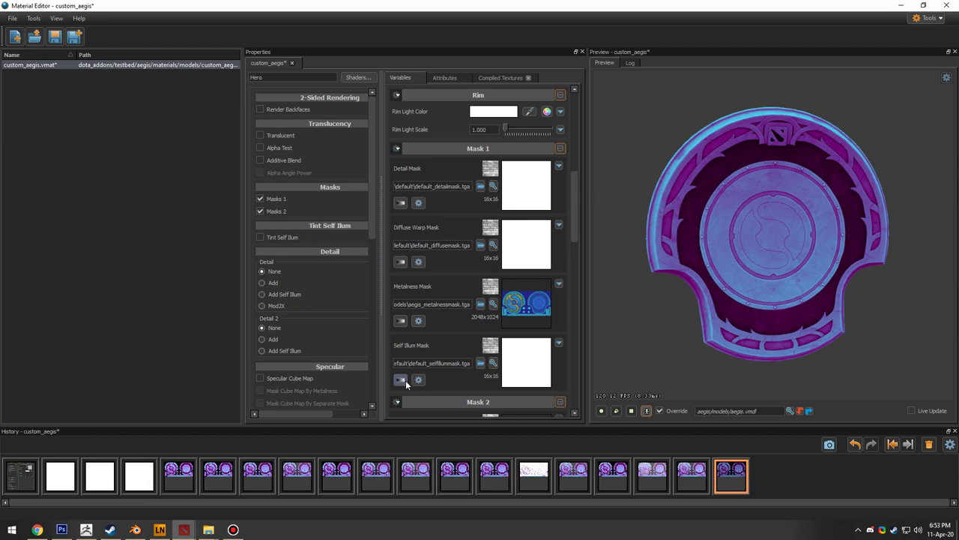
pyautogui.moveTo(719, 259); pyautogui.dragTo(848, 278)
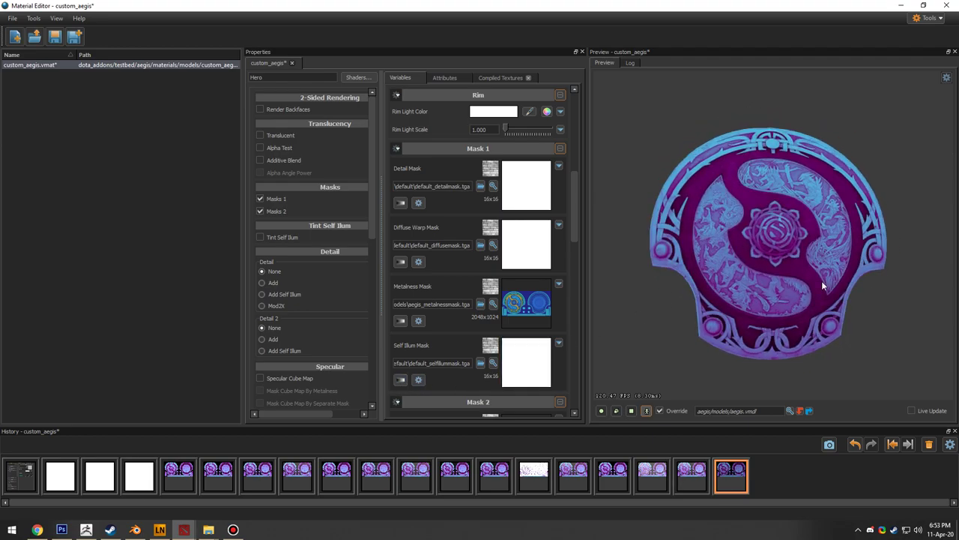
pyautogui.click(401, 380)
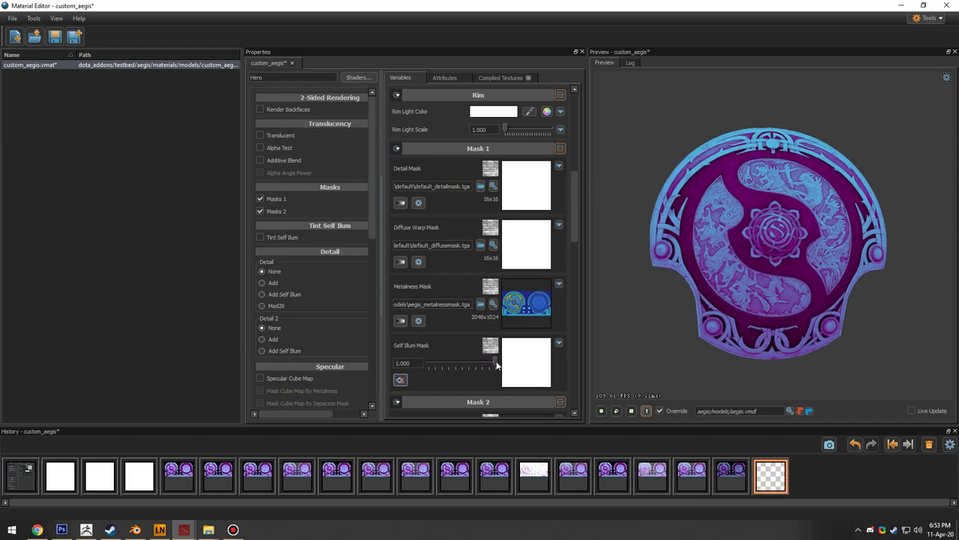
pyautogui.moveTo(497, 364); pyautogui.dragTo(418, 369)
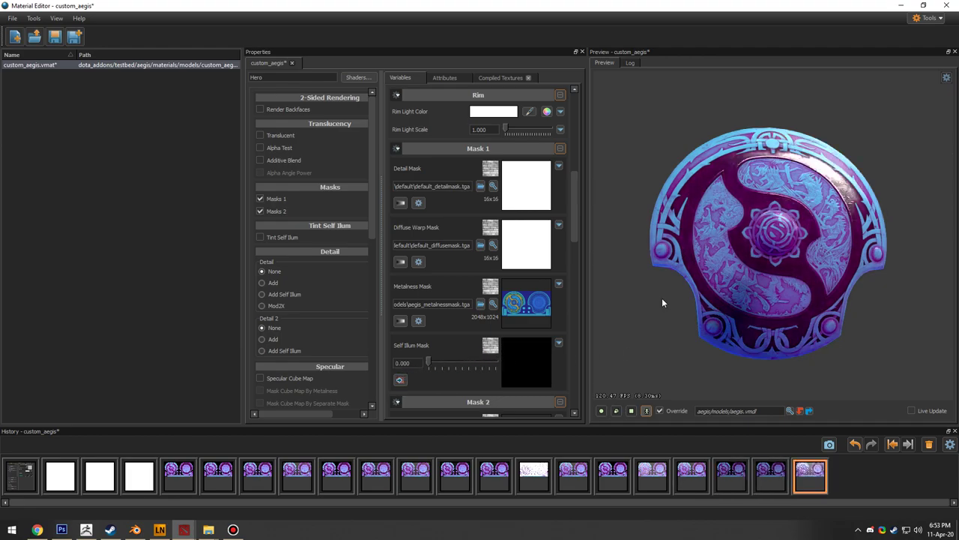
# Step: Compare the Self Illum Mask as texture and as constant value, keep the constant, and save the custom_aegis material
pyautogui.click(401, 380)
pyautogui.click(401, 380)
pyautogui.moveTo(816, 250); pyautogui.dragTo(852, 245)
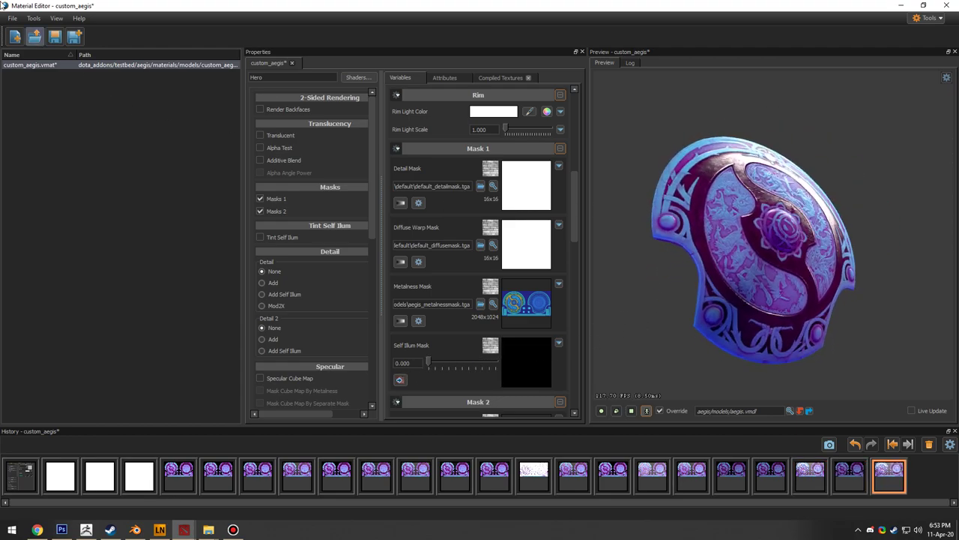
pyautogui.click(12, 18)
pyautogui.click(34, 63)
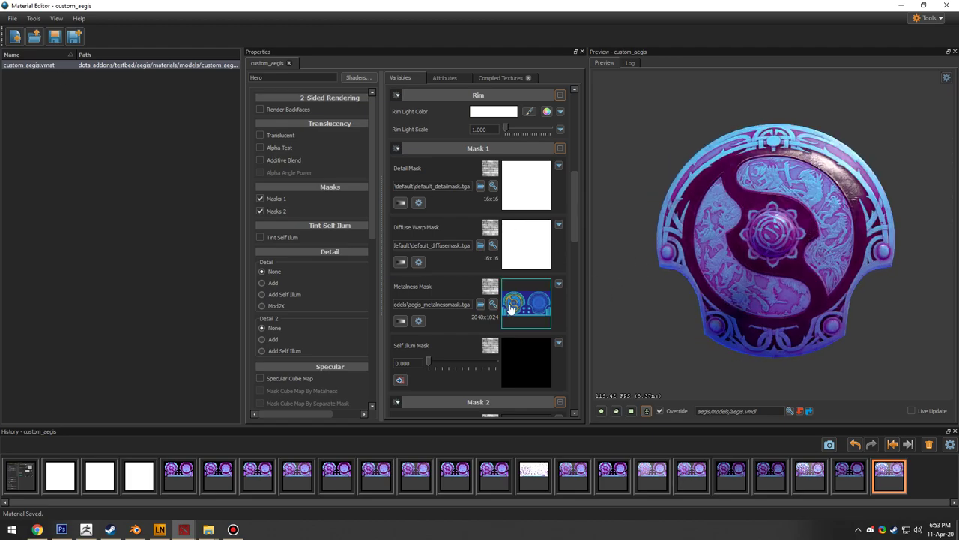
# Step: Open aegis_metalnessmask.tga from the addon's materials\models folder in Photoshop
pyautogui.click(62, 530)
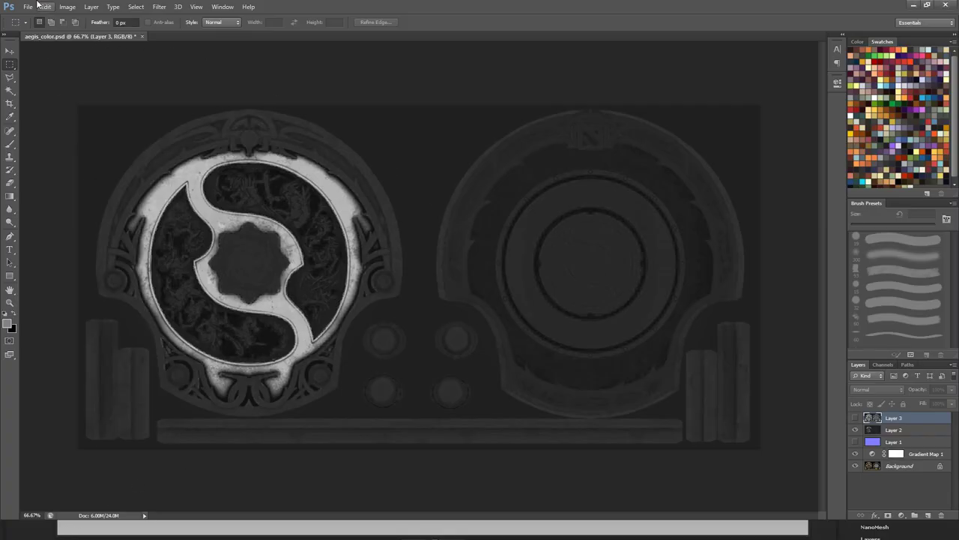
pyautogui.hotkey('alt', 'Tab')
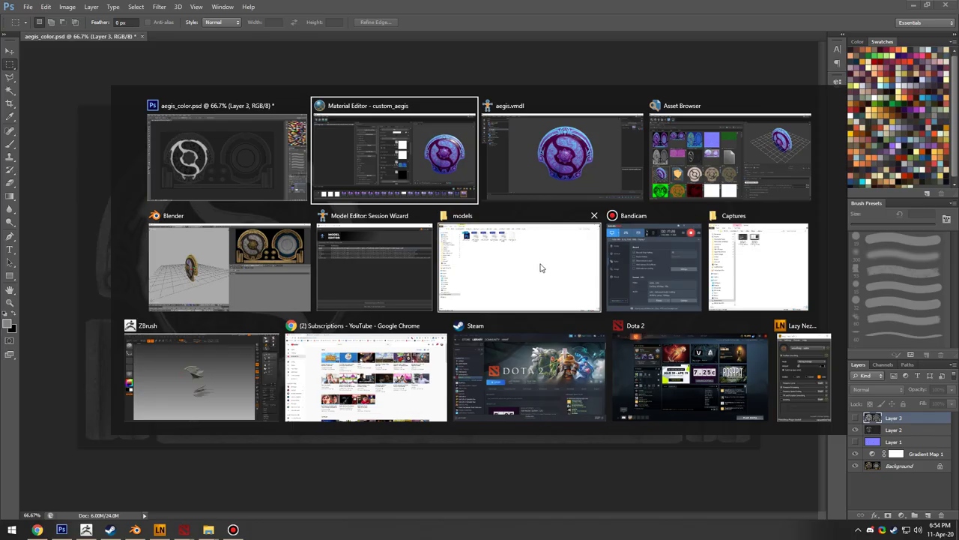
pyautogui.click(541, 267)
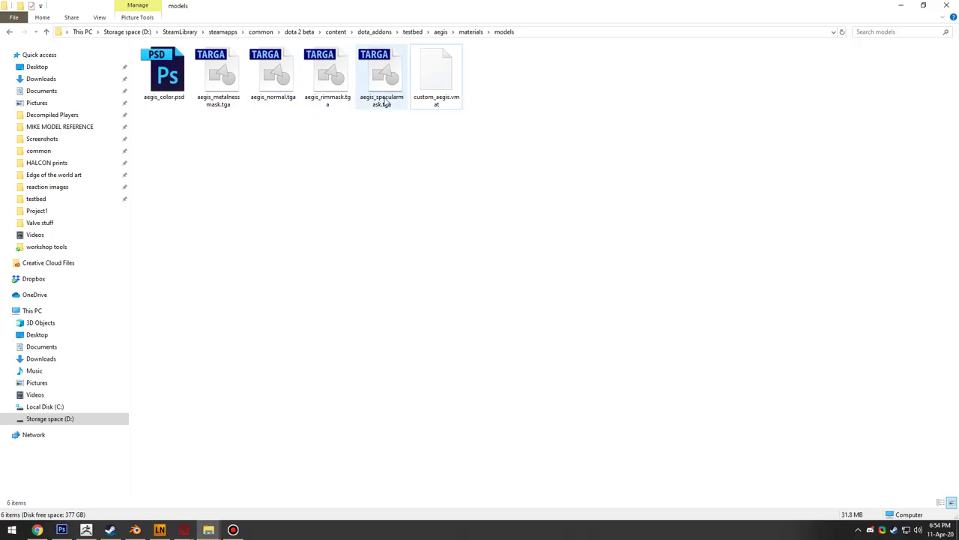
pyautogui.doubleClick(213, 79)
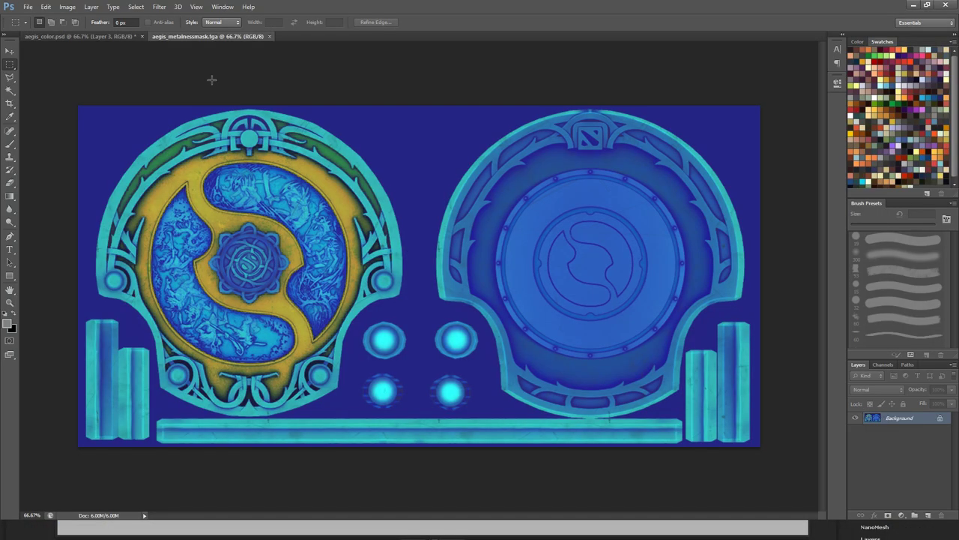
# Step: Copy the metalness mask's Blue channel into a new layer over the RGB image, merge it down onto the Background, and save the file
pyautogui.click(881, 364)
pyautogui.click(887, 411)
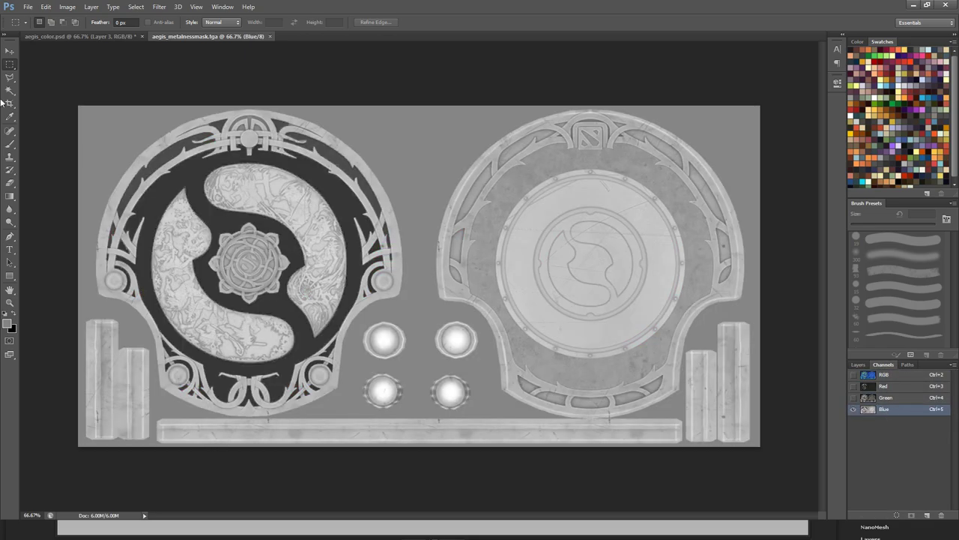
pyautogui.hotkey('ctrl', 'a')
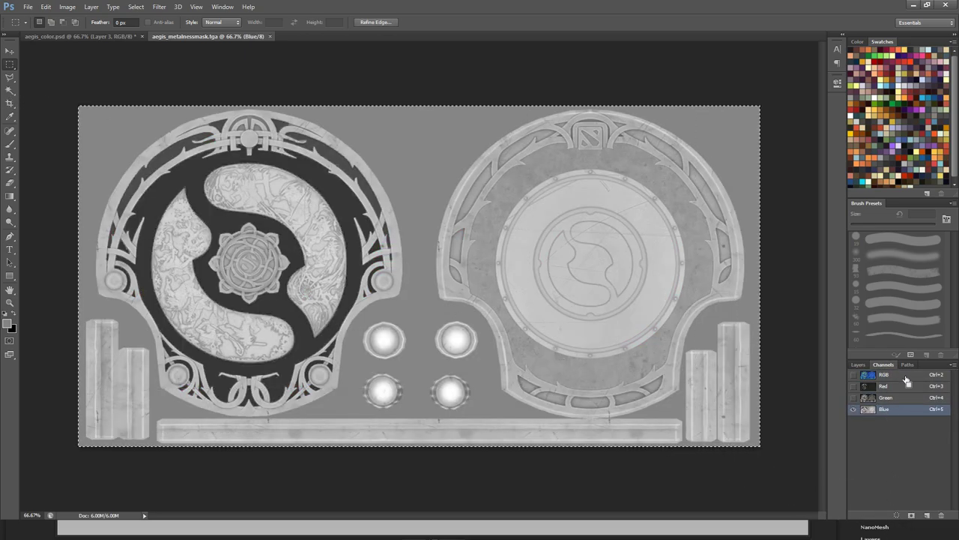
pyautogui.click(892, 375)
pyautogui.click(860, 363)
pyautogui.hotkey('ctrl', 'v')
pyautogui.rightClick(895, 418)
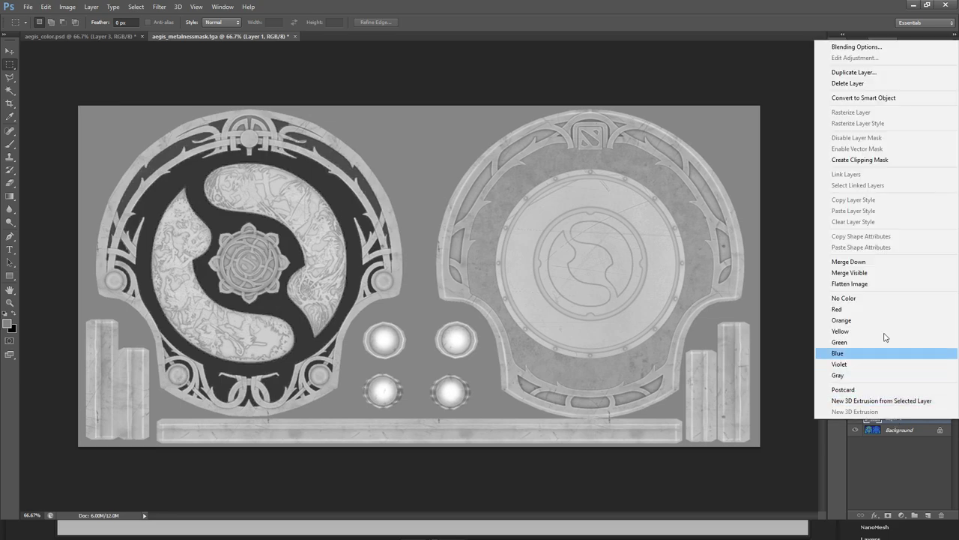
pyautogui.click(850, 262)
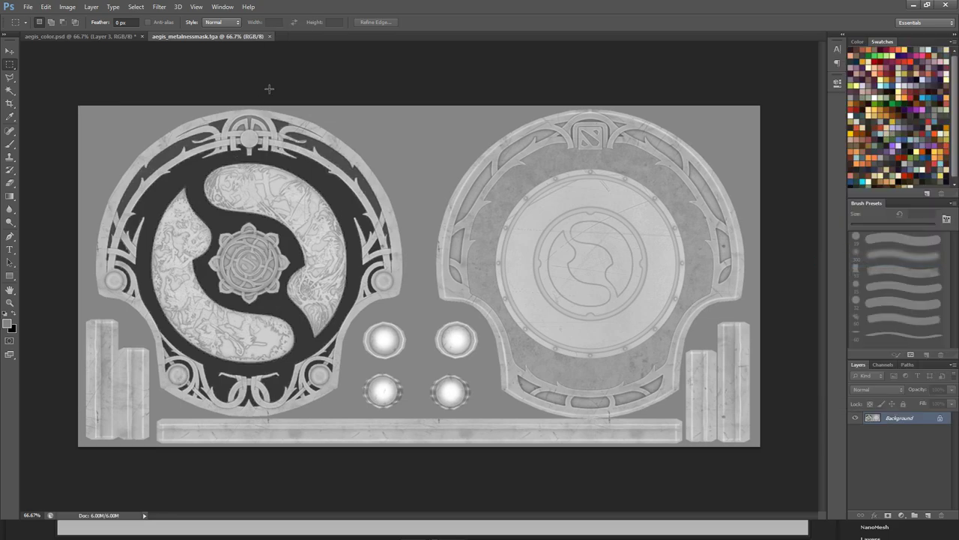
# Step: Switch to the Material Editor and inspect the shield with the updated metalness mask up close and from several angles
pyautogui.hotkey('alt', 'Tab')
pyautogui.hotkey('alt', 'Tab')
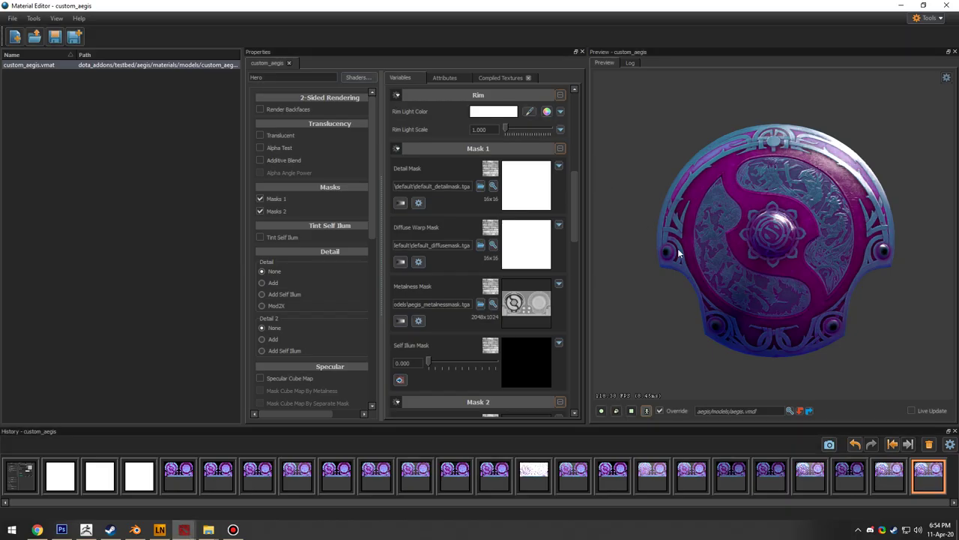
pyautogui.moveTo(679, 254)
pyautogui.mouseDown()
pyautogui.moveTo(750, 262)
pyautogui.moveTo(772, 255)
pyautogui.moveTo(689, 253)
pyautogui.mouseUp()
pyautogui.moveTo(777, 272); pyautogui.dragTo(744, 283)
pyautogui.scroll(3, 777, 272)
pyautogui.scroll(-2, 777, 272)
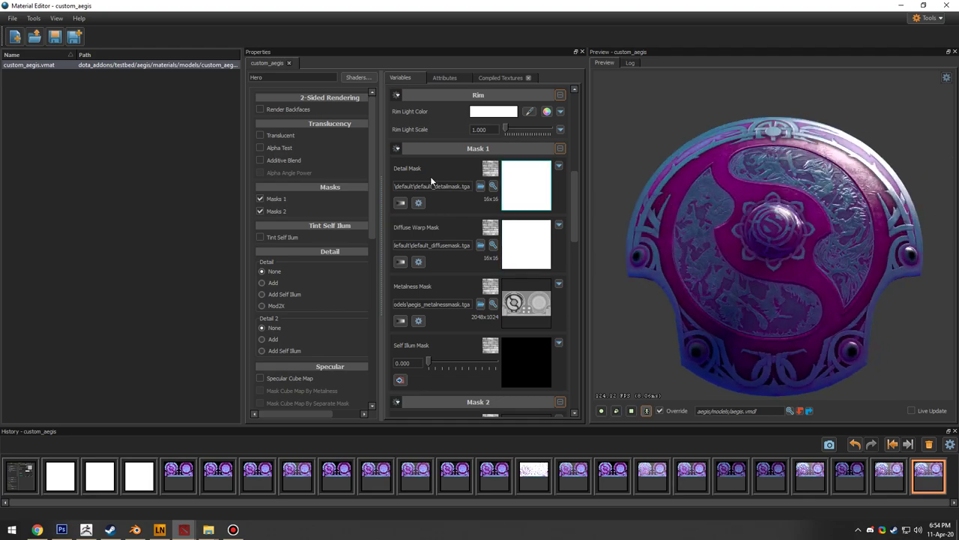
pyautogui.moveTo(765, 273)
pyautogui.mouseDown()
pyautogui.moveTo(802, 286)
pyautogui.moveTo(840, 277)
pyautogui.moveTo(780, 275)
pyautogui.mouseUp()
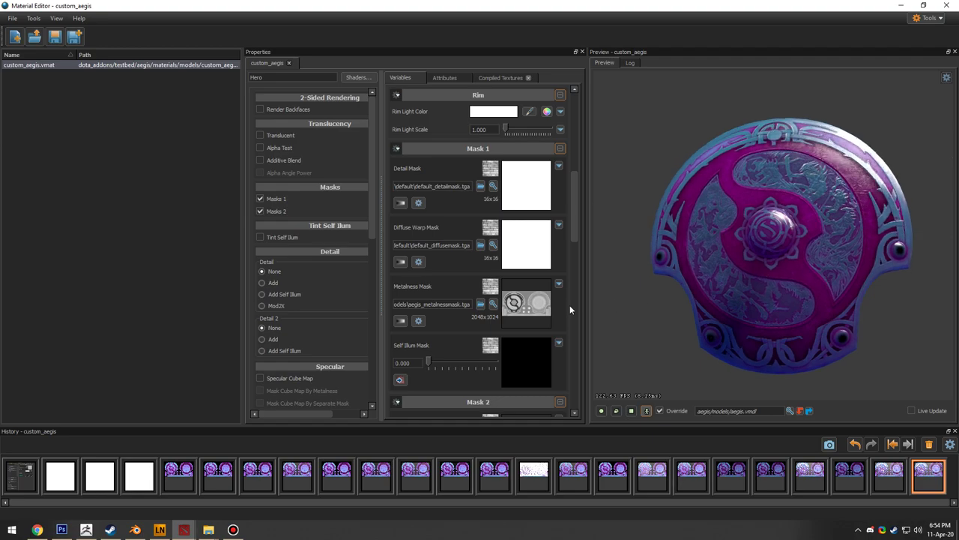
pyautogui.moveTo(727, 298); pyautogui.dragTo(749, 300)
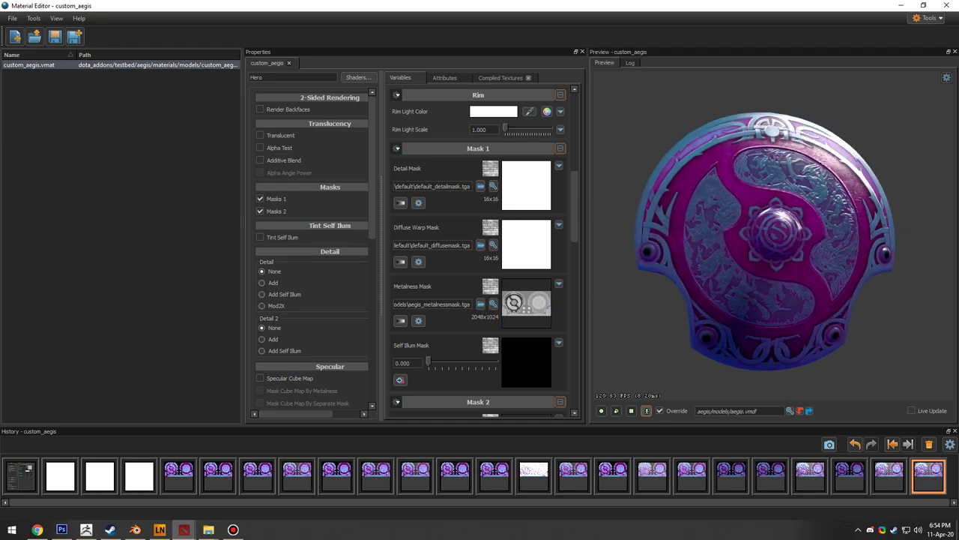
pyautogui.moveTo(684, 286); pyautogui.dragTo(693, 285)
pyautogui.moveTo(618, 284); pyautogui.dragTo(686, 286)
pyautogui.moveTo(618, 284); pyautogui.dragTo(618, 240, button='right')
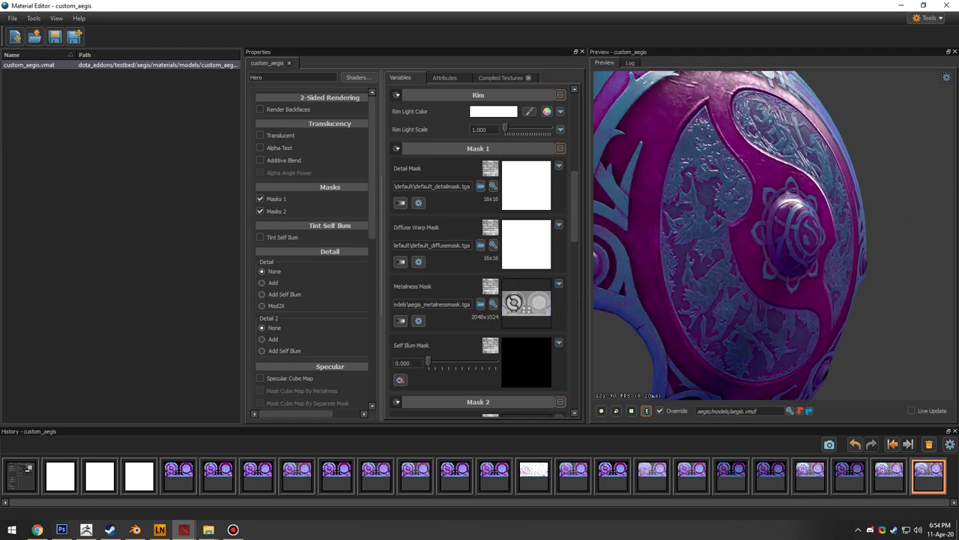
pyautogui.moveTo(625, 241); pyautogui.dragTo(686, 263)
pyautogui.moveTo(750, 257); pyautogui.dragTo(749, 300, button='right')
pyautogui.moveTo(946, 271)
pyautogui.mouseDown()
pyautogui.moveTo(877, 272)
pyautogui.moveTo(946, 271)
pyautogui.mouseUp()
pyautogui.moveTo(859, 261); pyautogui.dragTo(703, 256)
pyautogui.moveTo(754, 271); pyautogui.dragTo(748, 277)
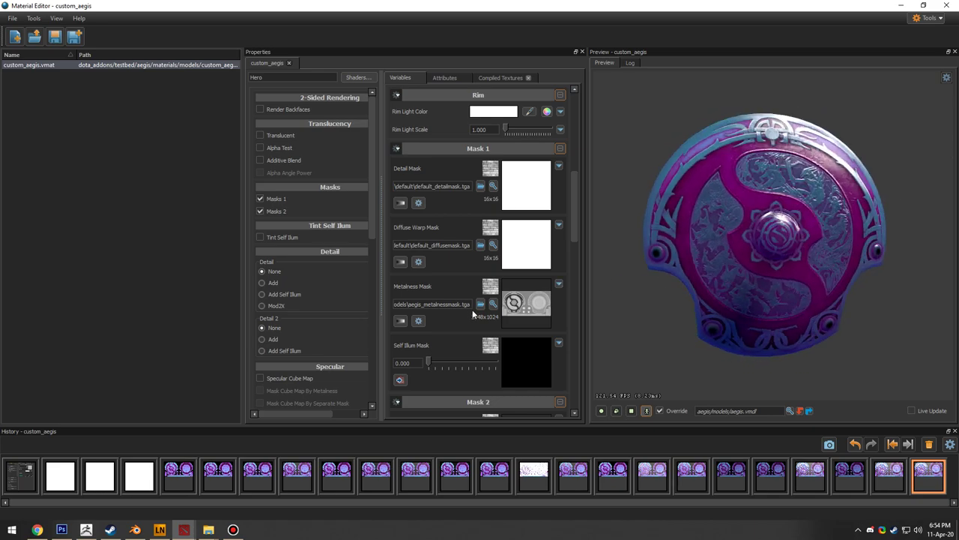
# Step: Switch the Metalness Mask from a texture to a constant value, raise it to 1.000, and check the shield's shading
pyautogui.click(401, 321)
pyautogui.moveTo(464, 308); pyautogui.dragTo(496, 308)
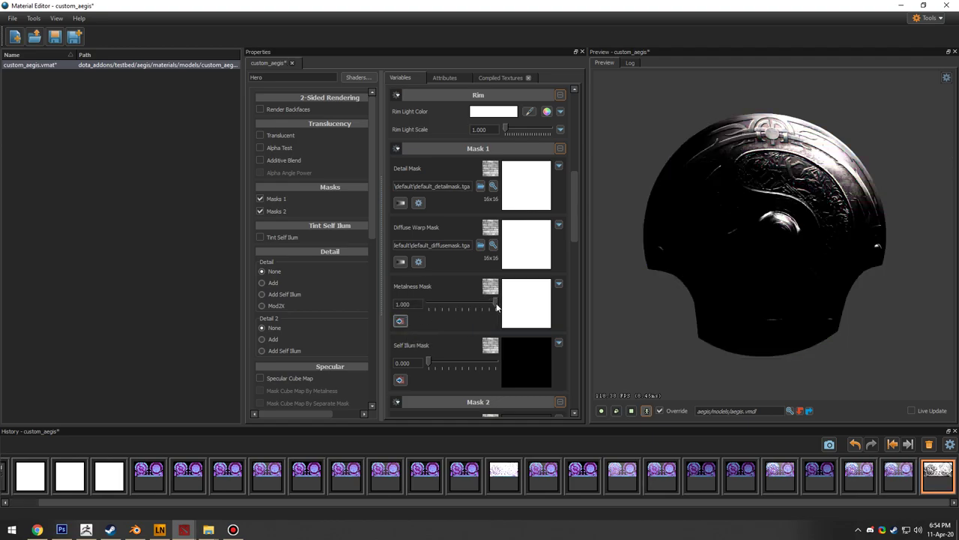
pyautogui.moveTo(738, 273)
pyautogui.mouseDown()
pyautogui.moveTo(794, 251)
pyautogui.moveTo(843, 258)
pyautogui.moveTo(742, 282)
pyautogui.moveTo(716, 266)
pyautogui.moveTo(723, 273)
pyautogui.mouseUp()
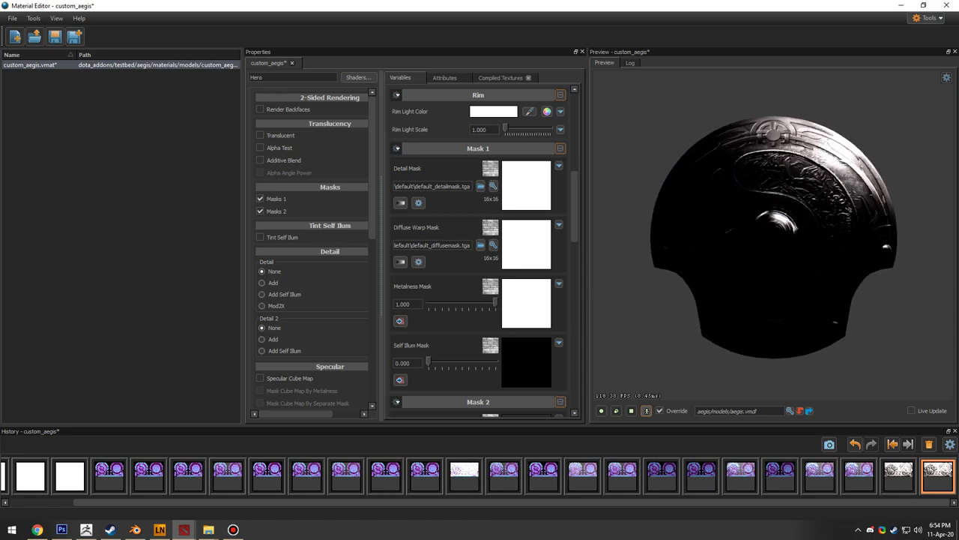
# Step: Lower the constant Metalness Mask value to 0.6
pyautogui.moveTo(496, 304); pyautogui.dragTo(470, 308)
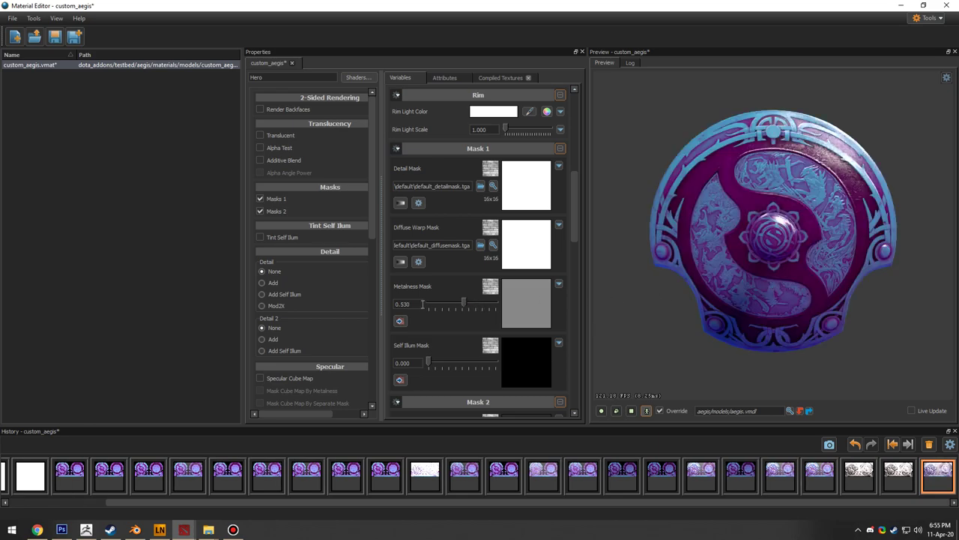
pyautogui.write('0.6')
pyautogui.press('Return')
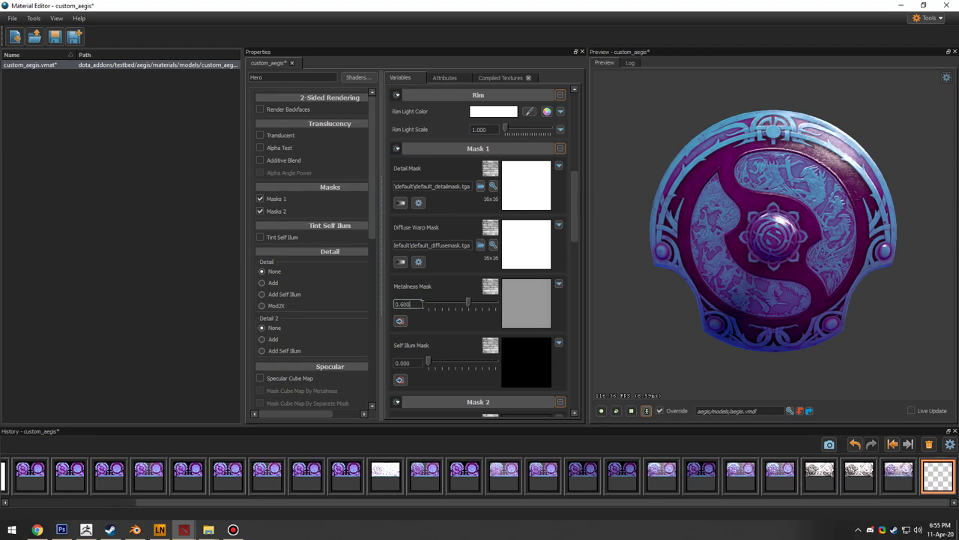
# Step: Try a Metalness Mask value of 0.709, check the highlights on the shield, and return the value to 0.600
pyautogui.moveTo(772, 286); pyautogui.dragTo(820, 264)
pyautogui.moveTo(469, 307); pyautogui.dragTo(477, 313)
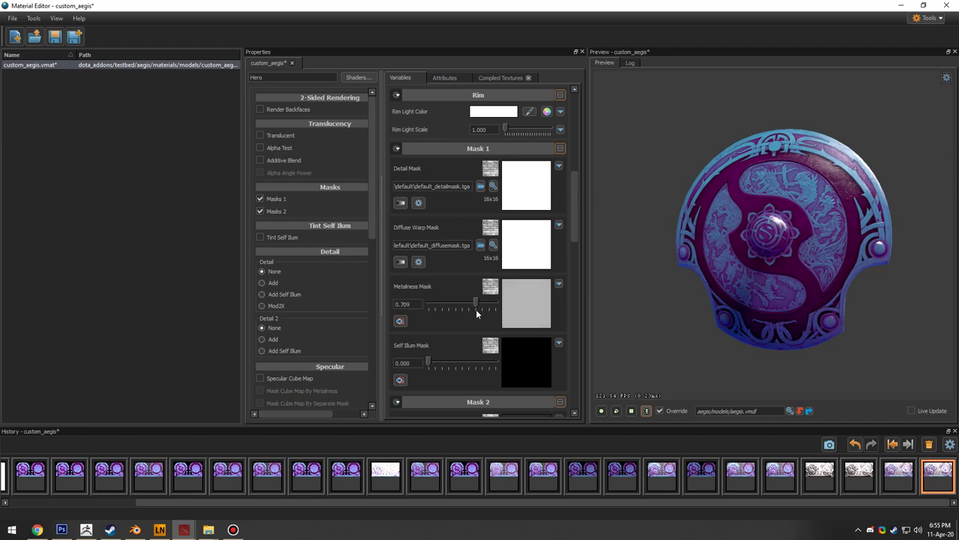
pyautogui.moveTo(803, 245); pyautogui.dragTo(778, 252)
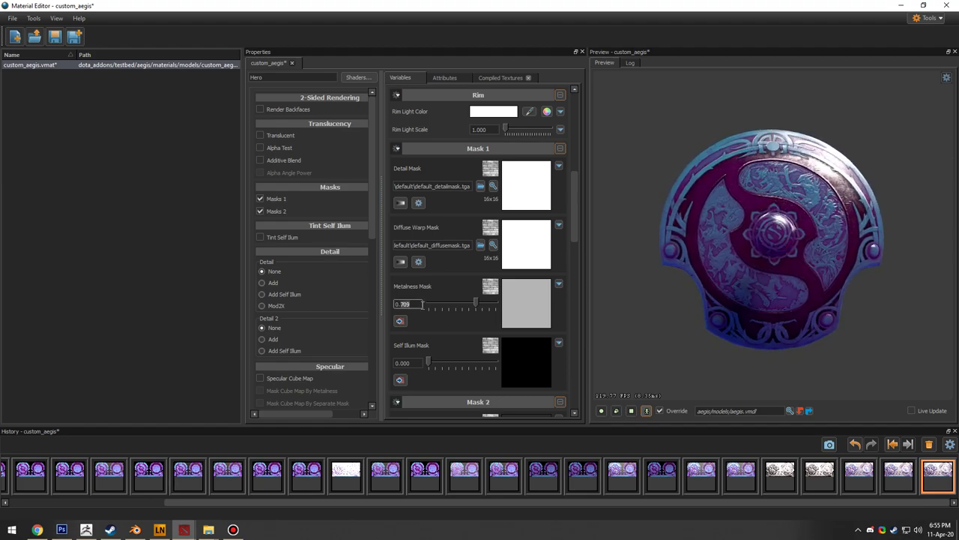
pyautogui.press('Return')
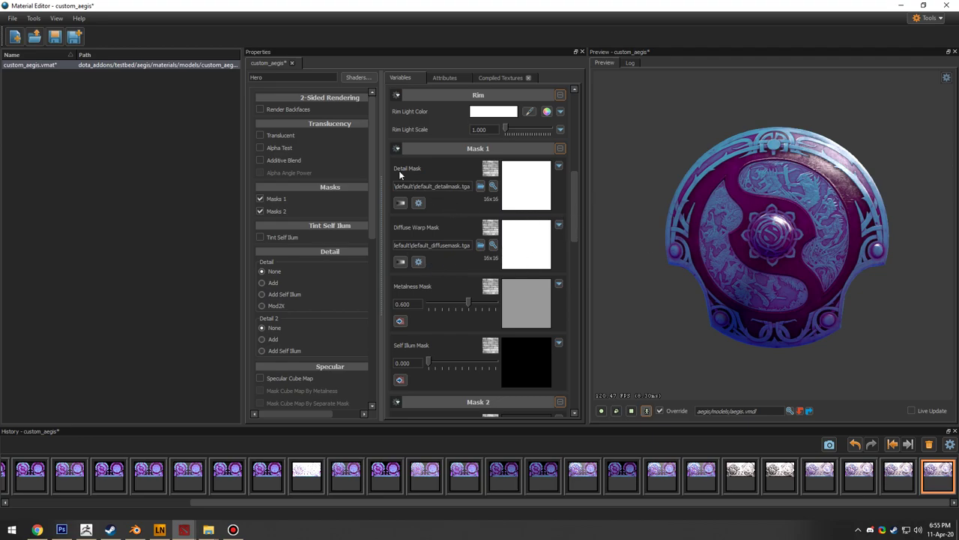
# Step: Assign aegis_metalnessmask.tga as the Tint By Base Mask in Mask 2, filtering textures by "aegis", and inspect the shield's highlights
pyautogui.moveTo(574, 210); pyautogui.dragTo(583, 275)
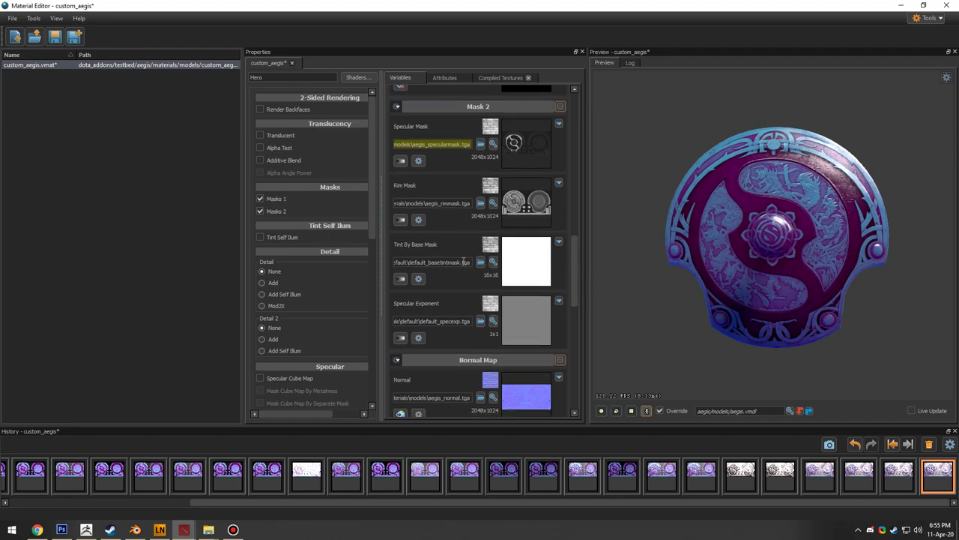
pyautogui.moveTo(723, 269); pyautogui.dragTo(578, 277)
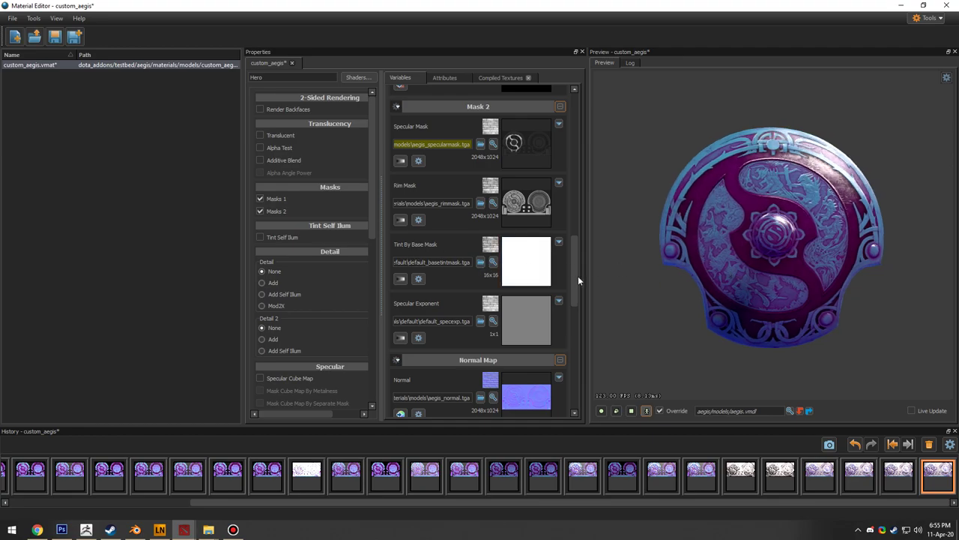
pyautogui.click(494, 262)
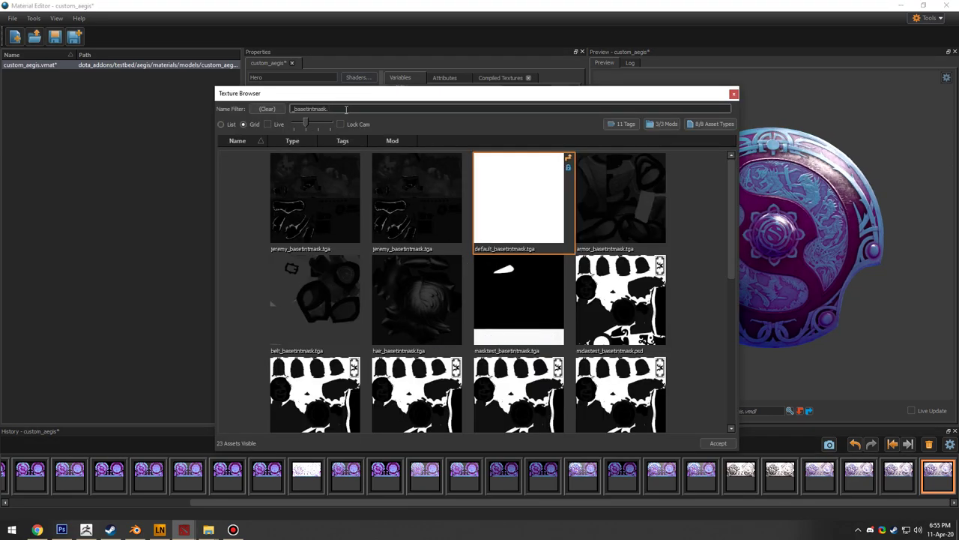
pyautogui.write('aegis')
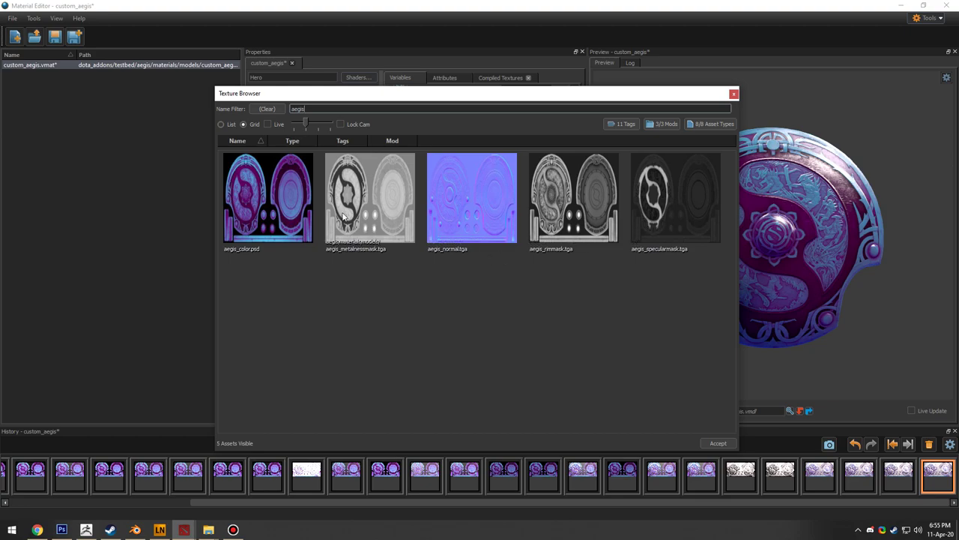
pyautogui.doubleClick(380, 205)
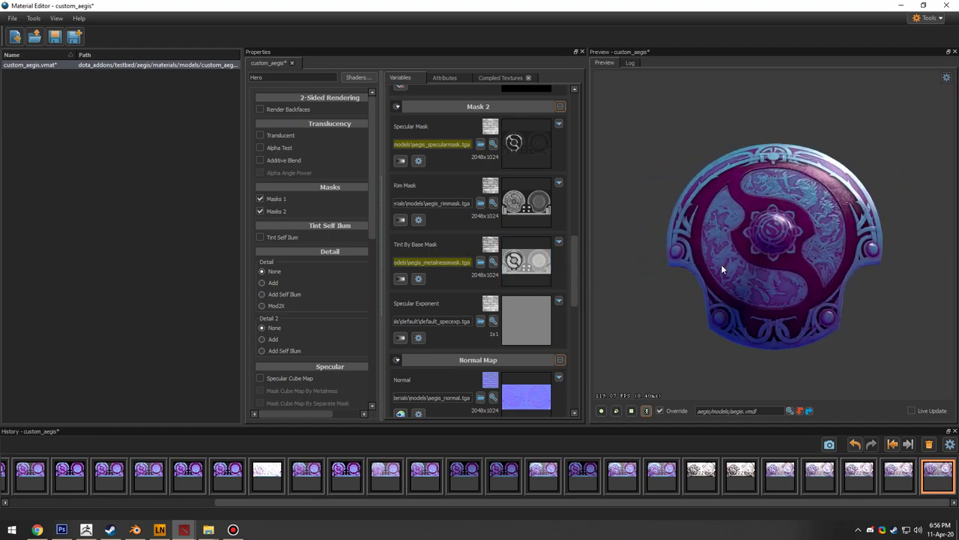
pyautogui.scroll(5, 855, 151)
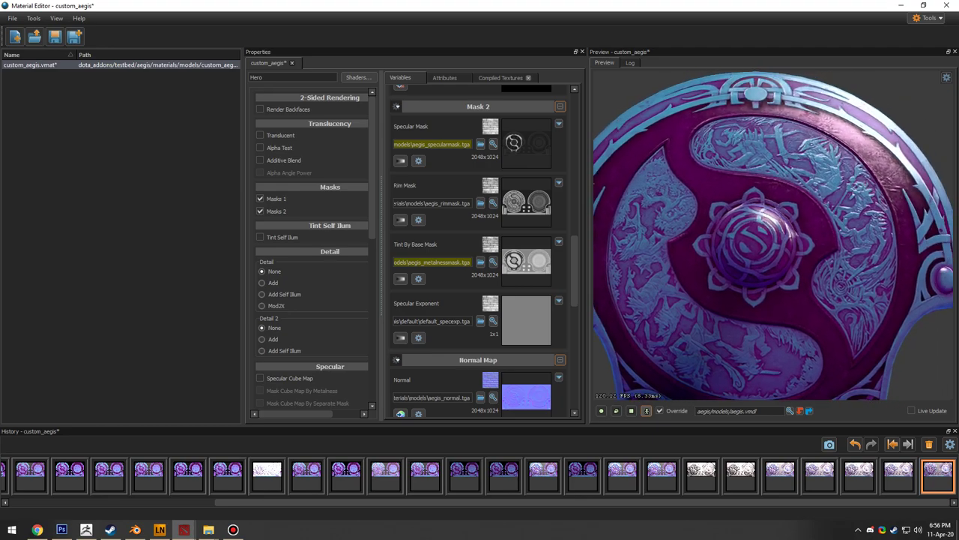
pyautogui.moveTo(854, 151); pyautogui.dragTo(770, 204)
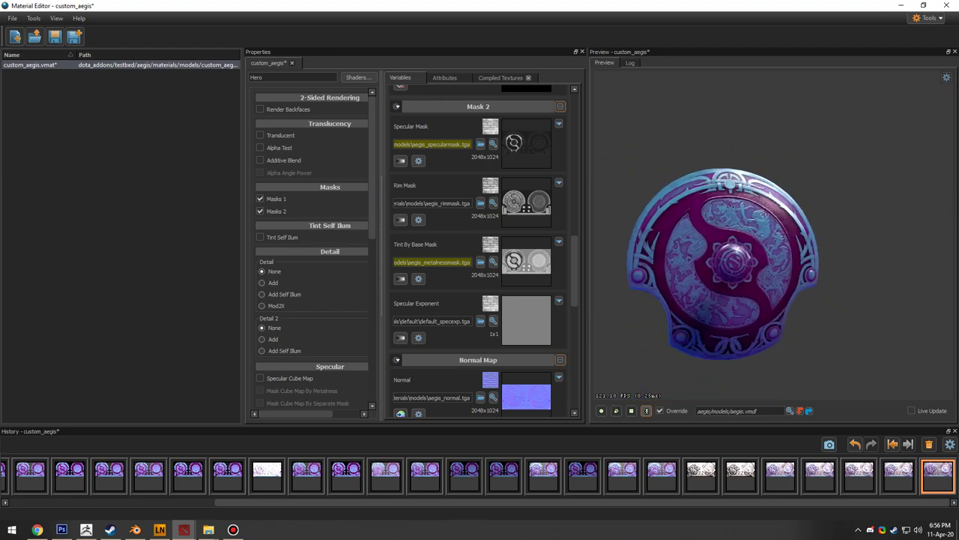
# Step: Compare Metalness Mask values of 0.813 and 1.000 with the new tint mask, and restore the value to 0.600
pyautogui.scroll(5, 457, 218)
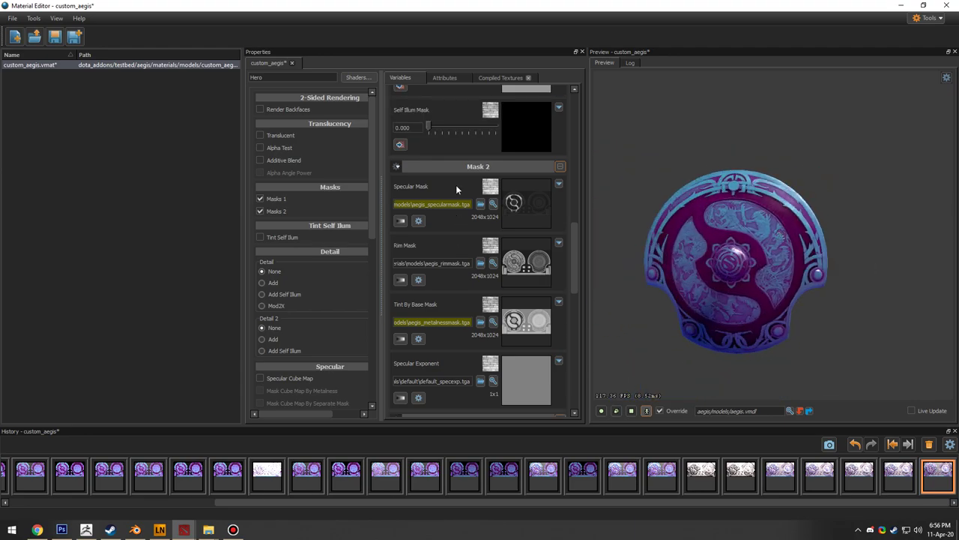
pyautogui.moveTo(466, 186); pyautogui.dragTo(483, 186)
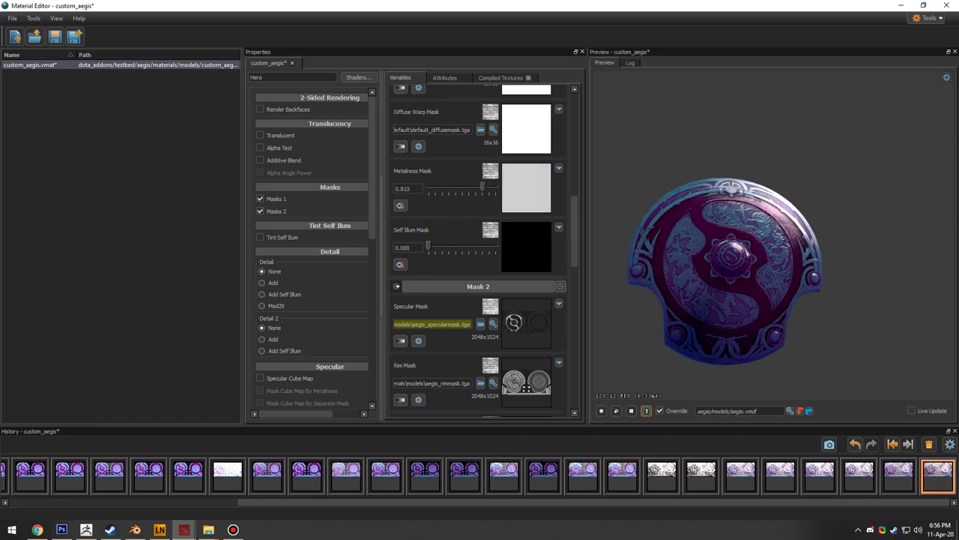
pyautogui.moveTo(484, 186); pyautogui.dragTo(496, 185)
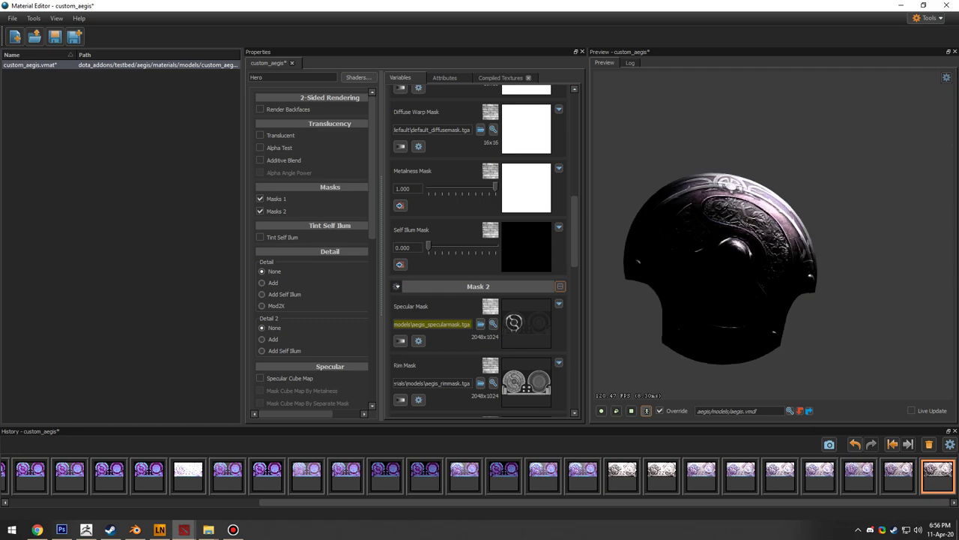
pyautogui.scroll(5, 765, 251)
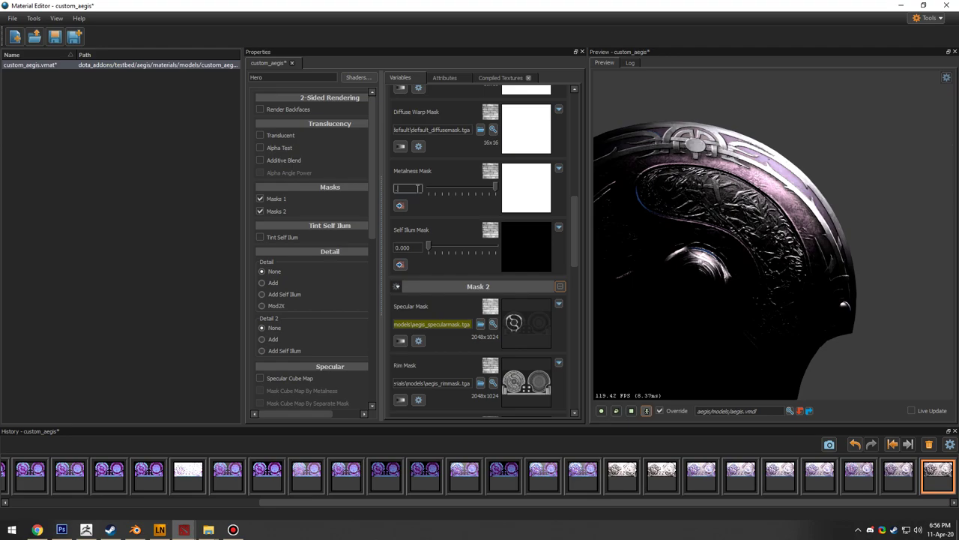
pyautogui.press('Return')
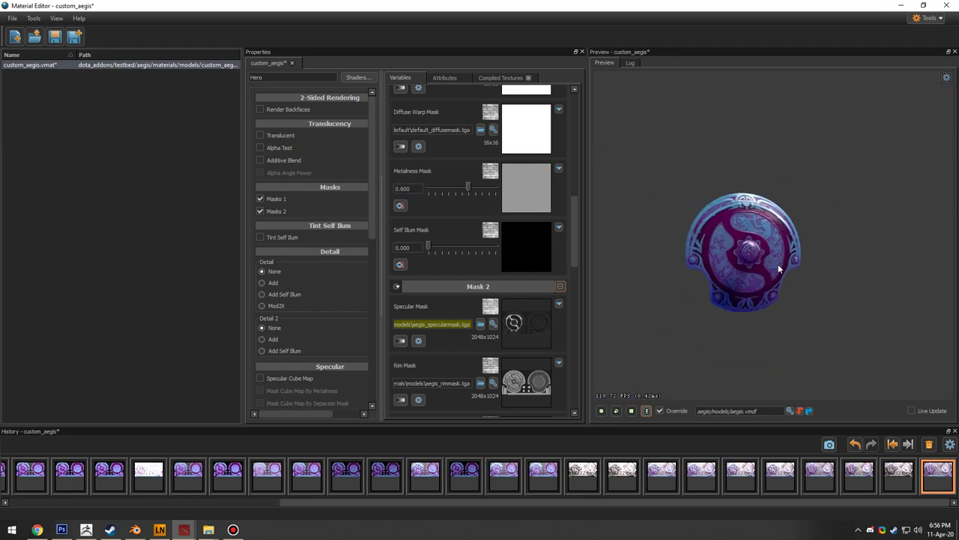
# Step: Try a Rim Light Scale of 100 and check the rim lighting on the shield from several angles
pyautogui.moveTo(576, 249); pyautogui.dragTo(576, 138)
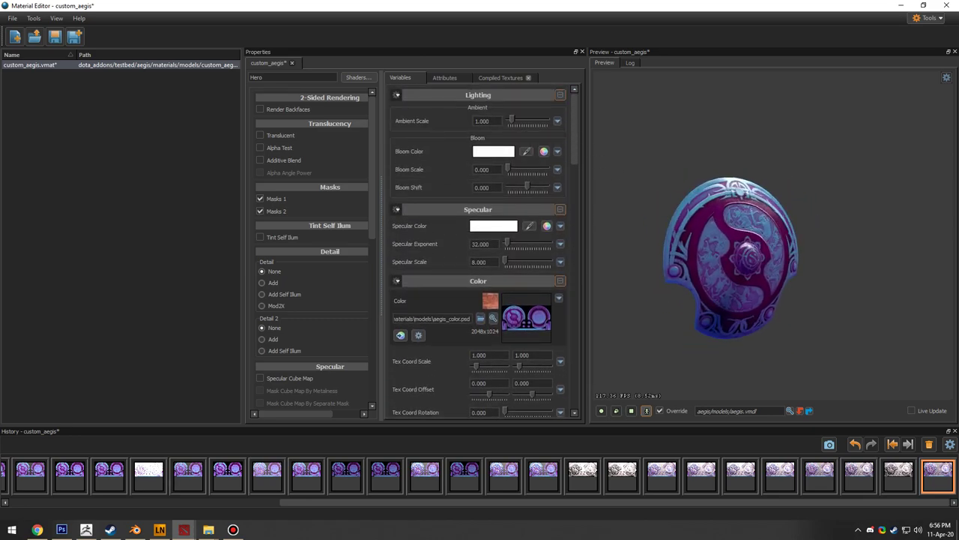
pyautogui.moveTo(575, 150); pyautogui.dragTo(580, 266)
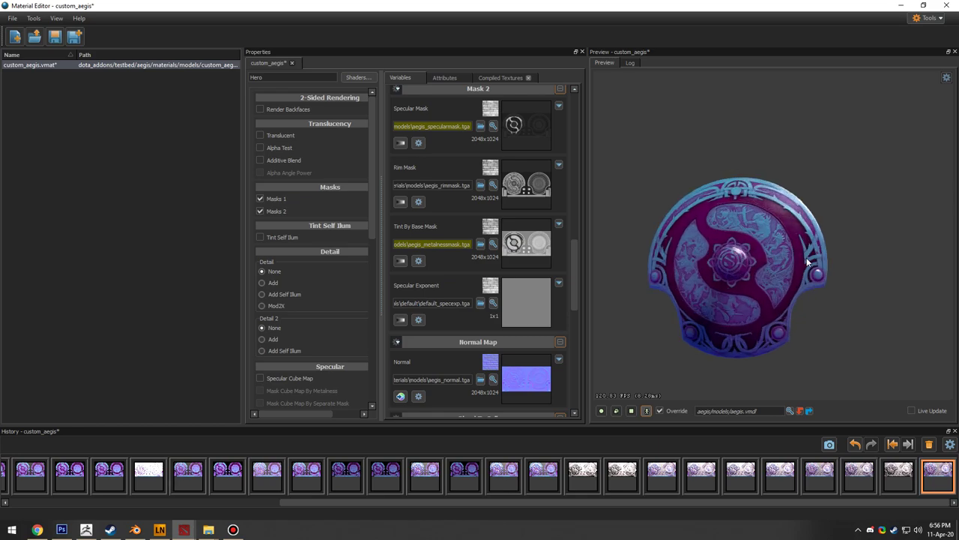
pyautogui.moveTo(573, 266); pyautogui.dragTo(574, 197)
pyautogui.scroll(2, 711, 257)
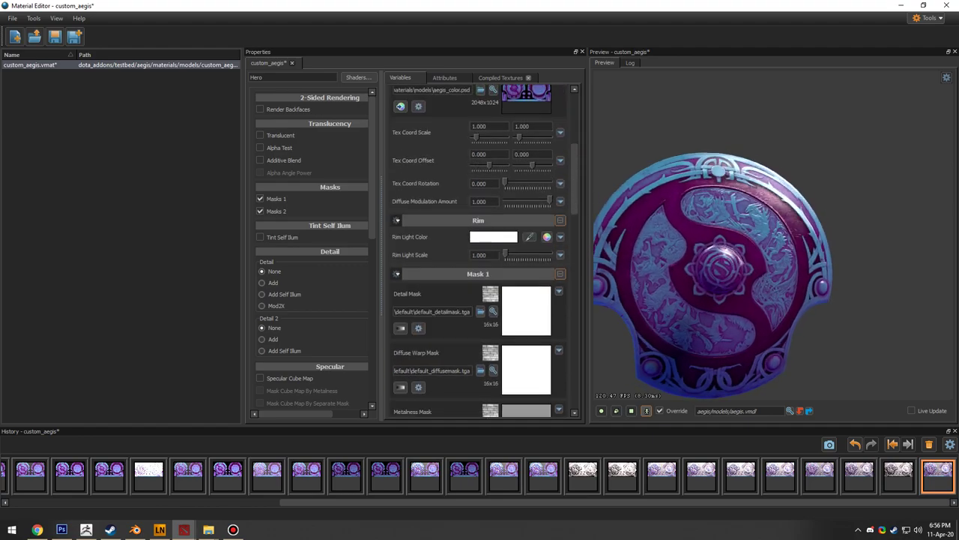
pyautogui.moveTo(505, 255); pyautogui.dragTo(611, 253)
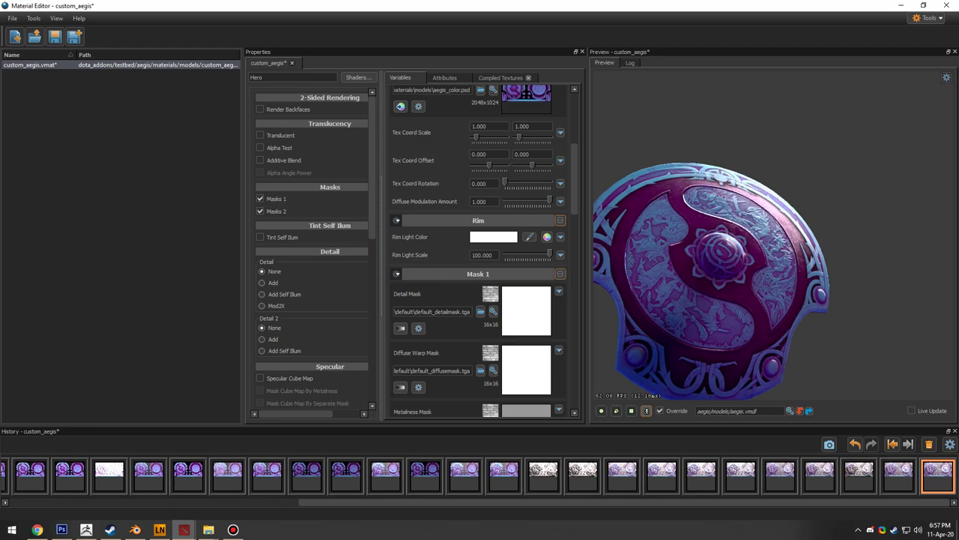
pyautogui.moveTo(709, 278); pyautogui.dragTo(916, 242)
pyautogui.scroll(-3, 826, 252)
pyautogui.moveTo(826, 252); pyautogui.dragTo(873, 270)
pyautogui.moveTo(550, 255); pyautogui.dragTo(572, 260)
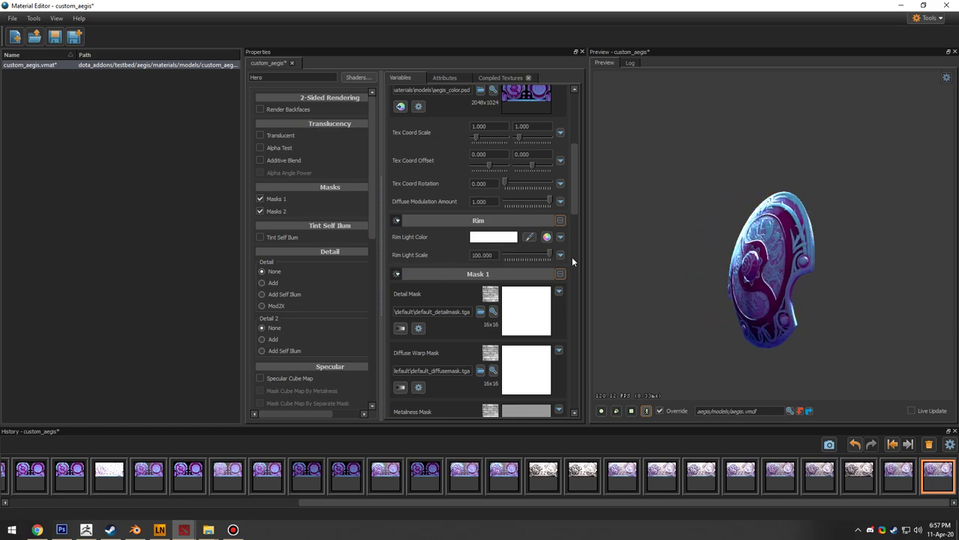
# Step: Reduce the Rim Light Scale to 4.000 and check the shield's edges from the side and front
pyautogui.moveTo(759, 257)
pyautogui.mouseDown()
pyautogui.moveTo(489, 255)
pyautogui.moveTo(530, 258)
pyautogui.moveTo(510, 259)
pyautogui.moveTo(521, 259)
pyautogui.mouseUp()
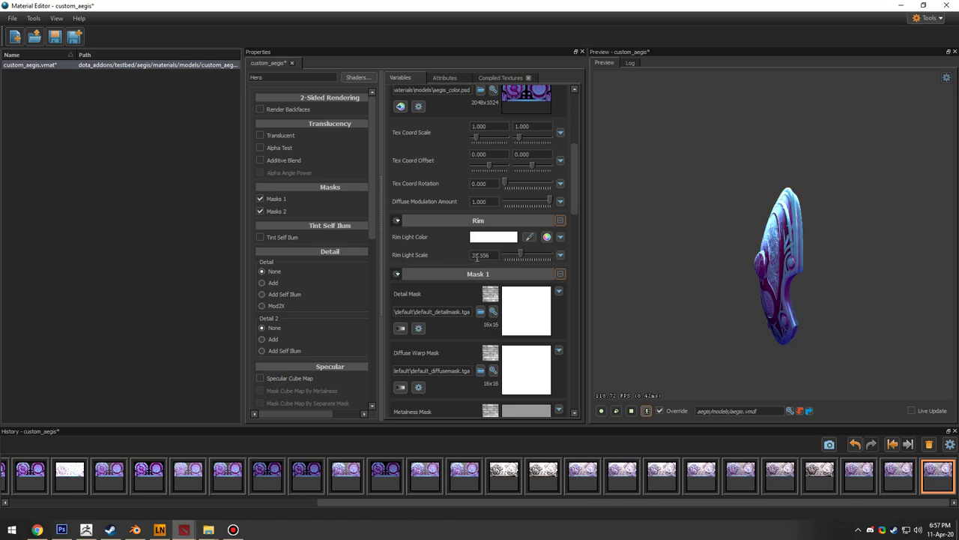
pyautogui.doubleClick(487, 254)
pyautogui.moveTo(797, 257); pyautogui.dragTo(654, 253)
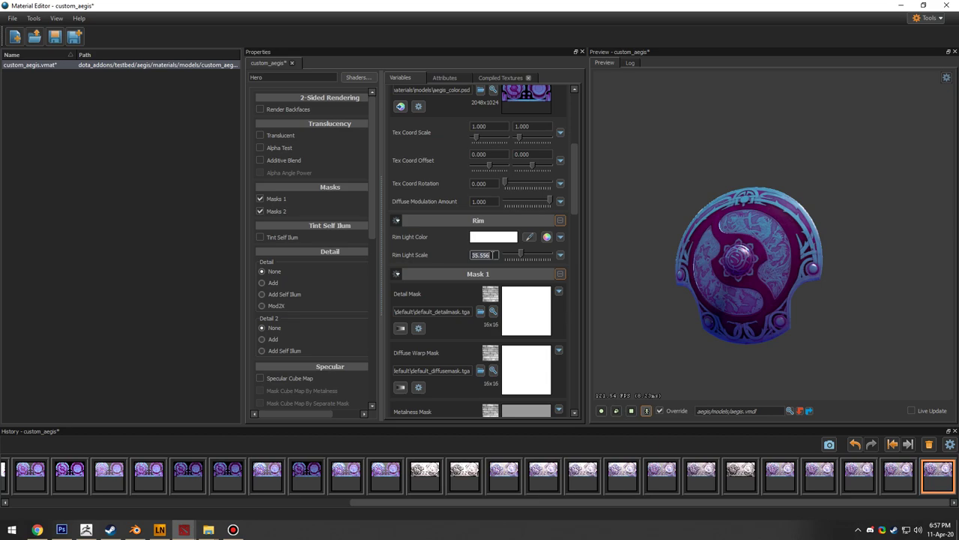
# Step: Compare a constant Rim Mask value of 1.000 with the aegis_rimmask.tga texture on the shield, and restore the texture
pyautogui.moveTo(578, 195); pyautogui.dragTo(575, 235)
pyautogui.moveTo(681, 251); pyautogui.dragTo(655, 248)
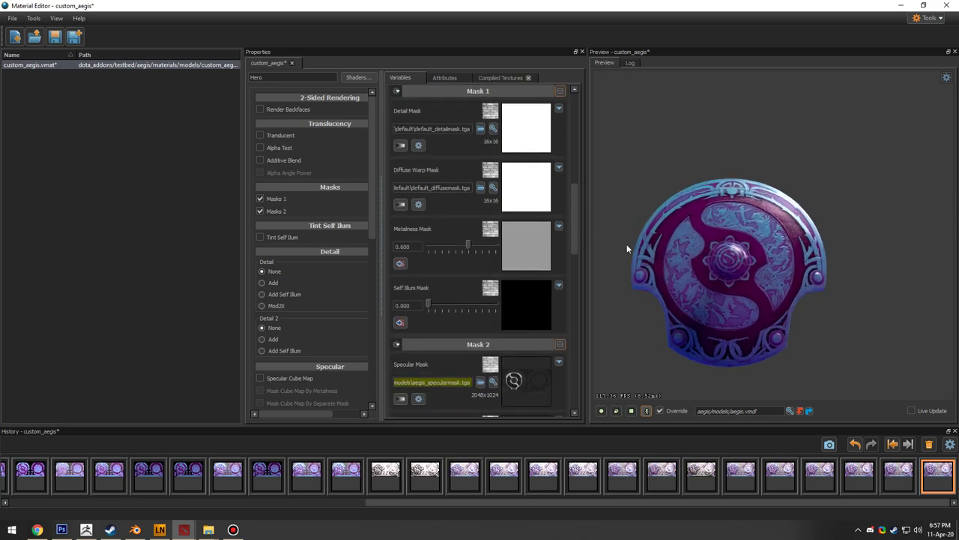
pyautogui.moveTo(574, 213); pyautogui.dragTo(575, 266)
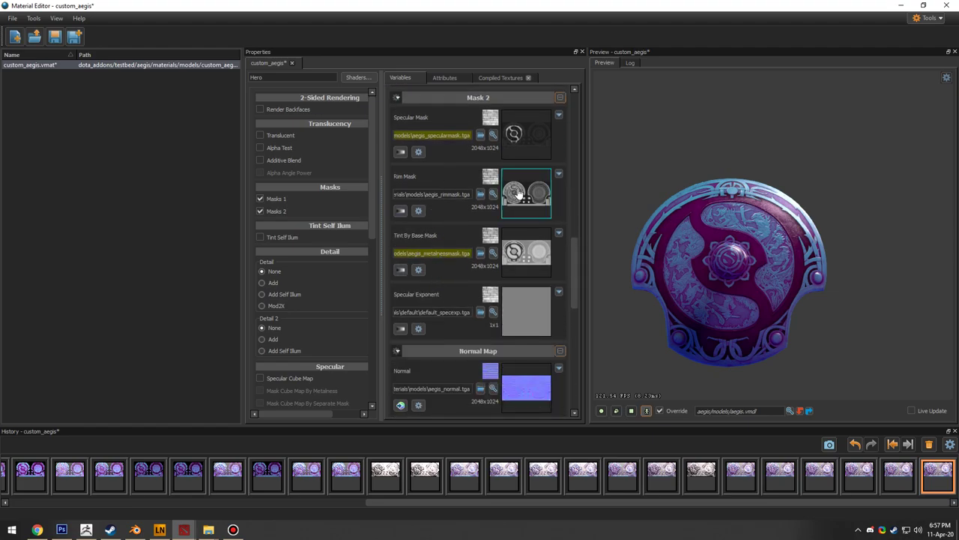
pyautogui.moveTo(723, 251); pyautogui.dragTo(780, 261)
pyautogui.scroll(3, 767, 257)
pyautogui.scroll(-2, 766, 263)
pyautogui.click(401, 211)
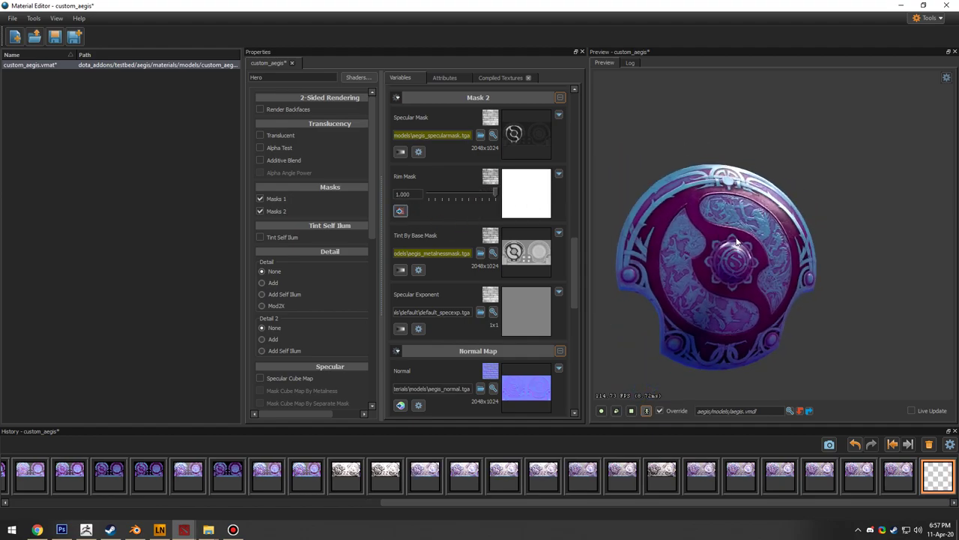
pyautogui.click(400, 210)
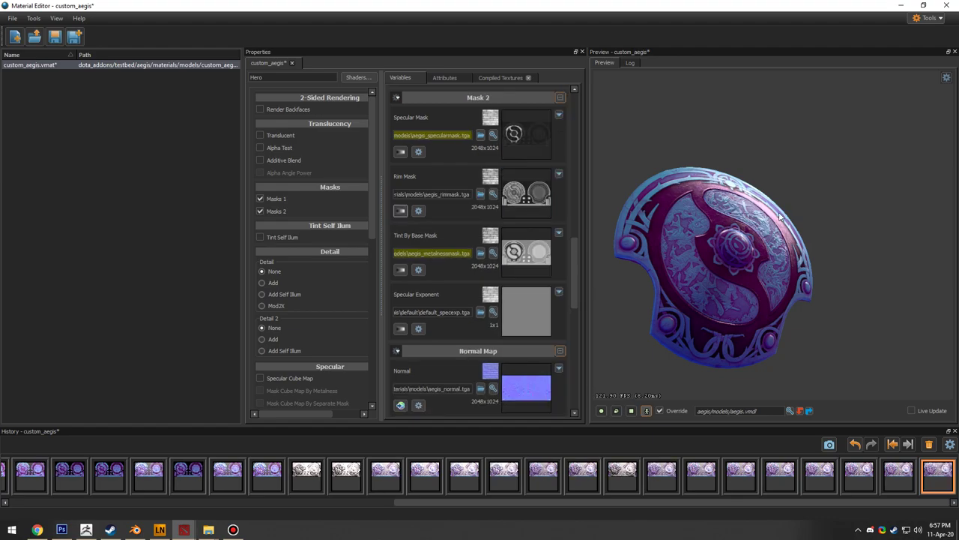
pyautogui.click(400, 211)
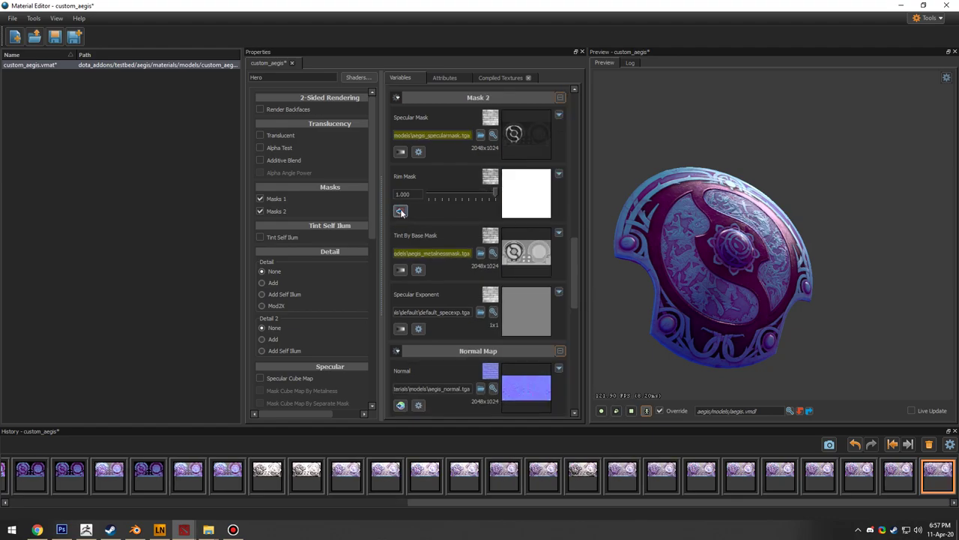
pyautogui.click(402, 213)
pyautogui.moveTo(742, 207)
pyautogui.mouseDown()
pyautogui.moveTo(762, 185)
pyautogui.moveTo(796, 197)
pyautogui.moveTo(777, 192)
pyautogui.moveTo(730, 219)
pyautogui.mouseUp()
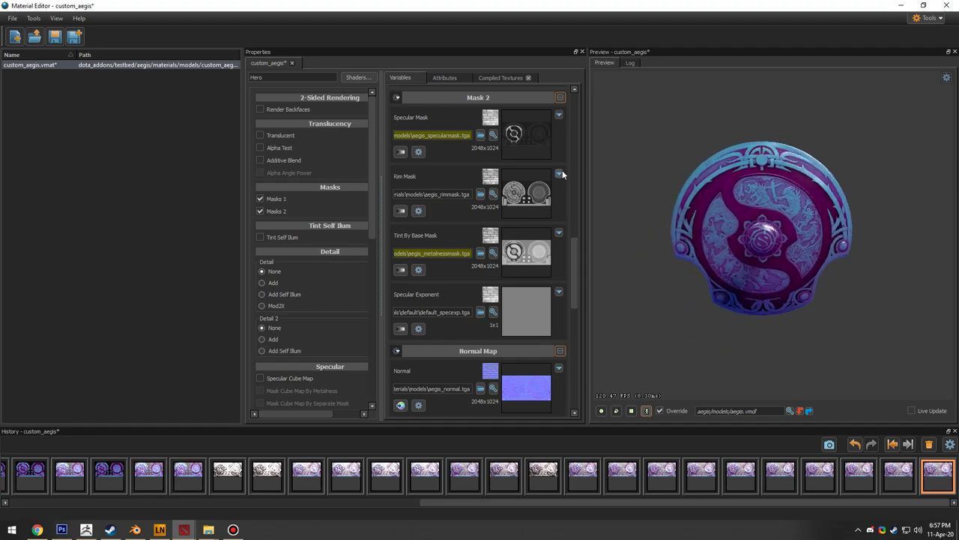
# Step: Switch the first Detail option to Add and view its effect on the shield
pyautogui.moveTo(578, 256); pyautogui.dragTo(580, 106)
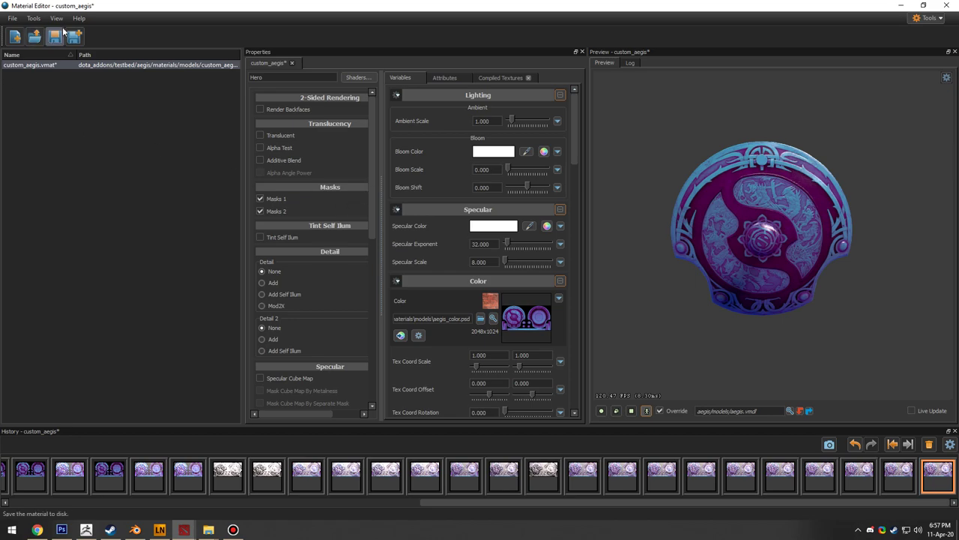
pyautogui.moveTo(724, 206); pyautogui.dragTo(724, 269)
pyautogui.scroll(5, 724, 269)
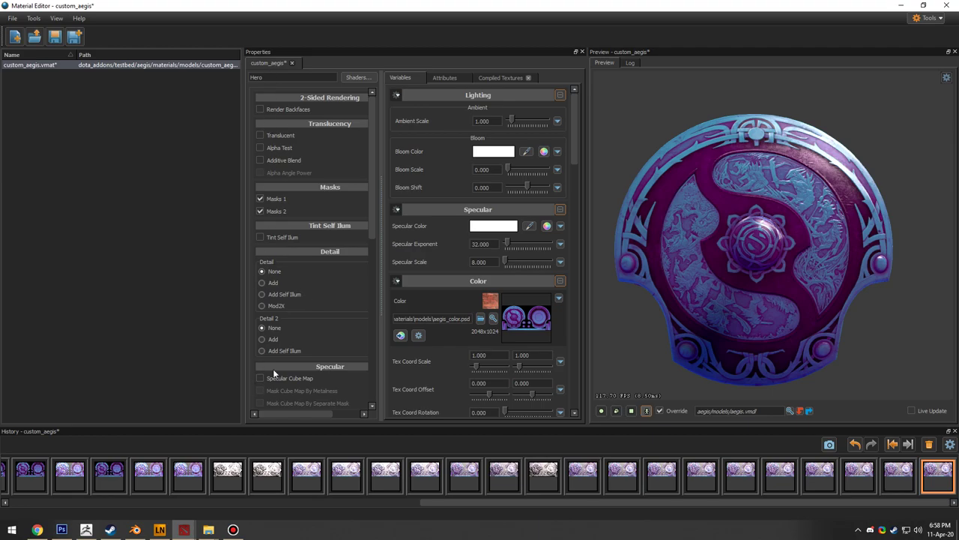
pyautogui.click(262, 282)
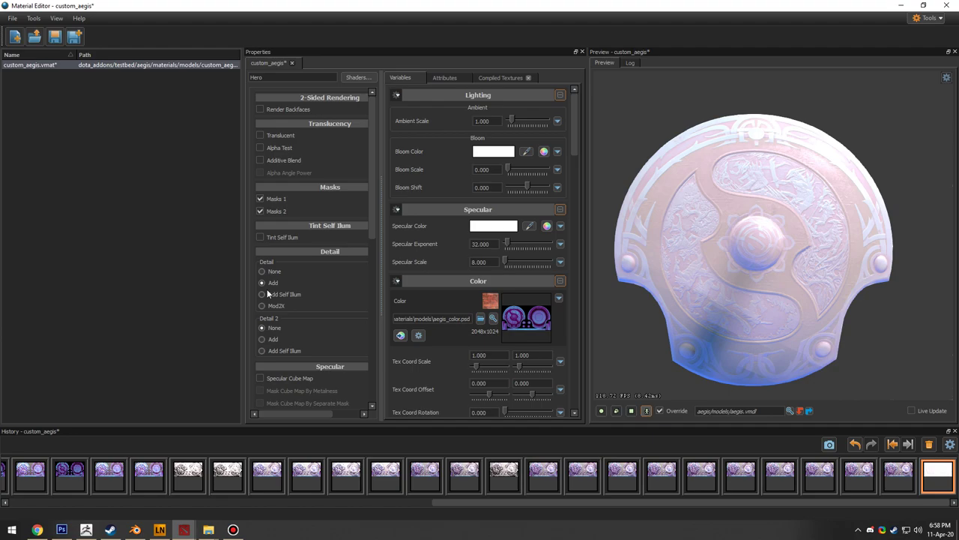
pyautogui.moveTo(795, 269); pyautogui.dragTo(777, 262)
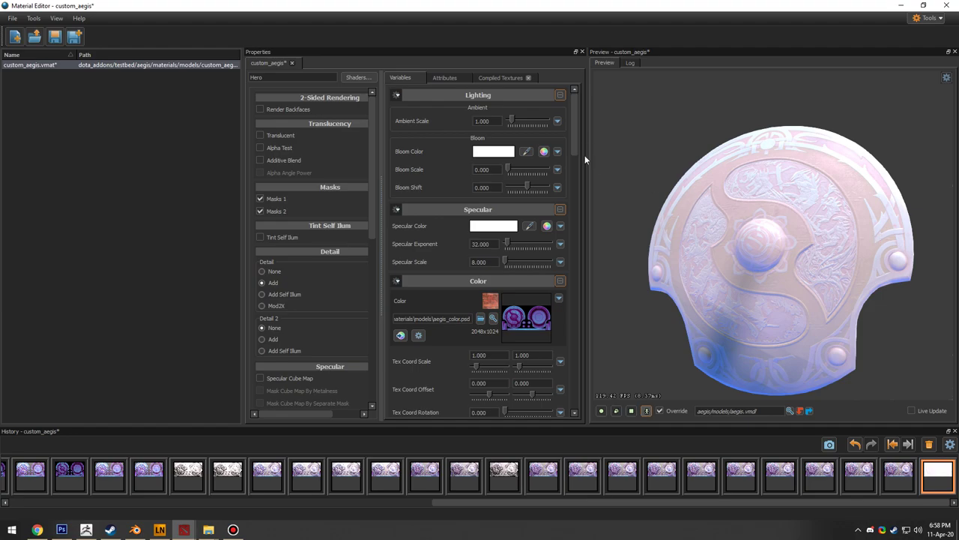
# Step: Examine the Detail Mask and Detail 1 settings together with the additive detail overlay on the shield
pyautogui.moveTo(576, 147); pyautogui.dragTo(578, 227)
pyautogui.moveTo(716, 249); pyautogui.dragTo(762, 255)
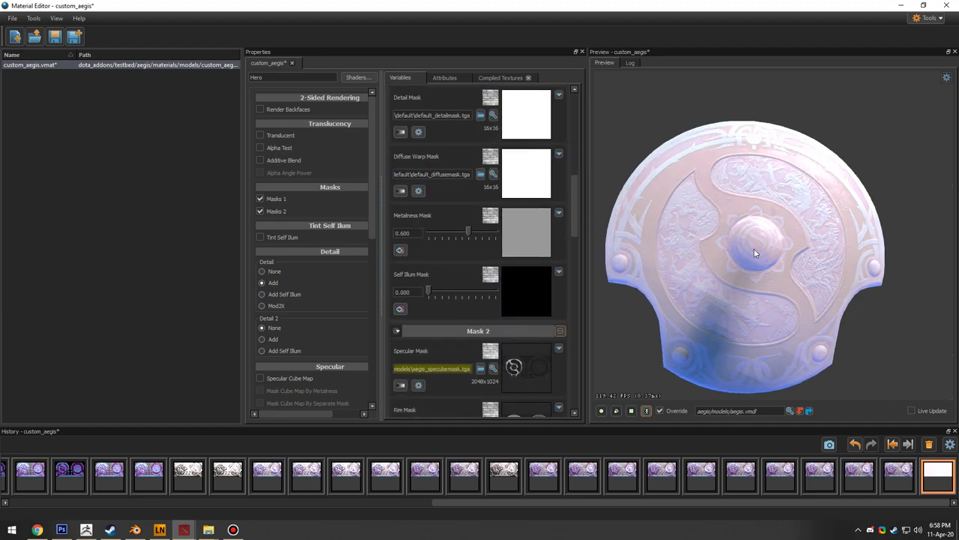
pyautogui.moveTo(570, 193); pyautogui.dragTo(579, 268)
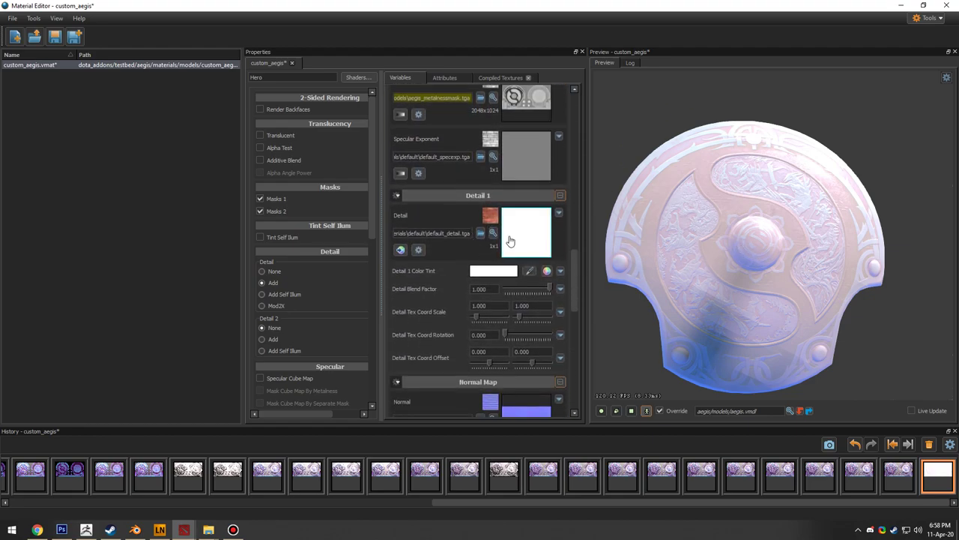
pyautogui.moveTo(730, 248); pyautogui.dragTo(783, 231)
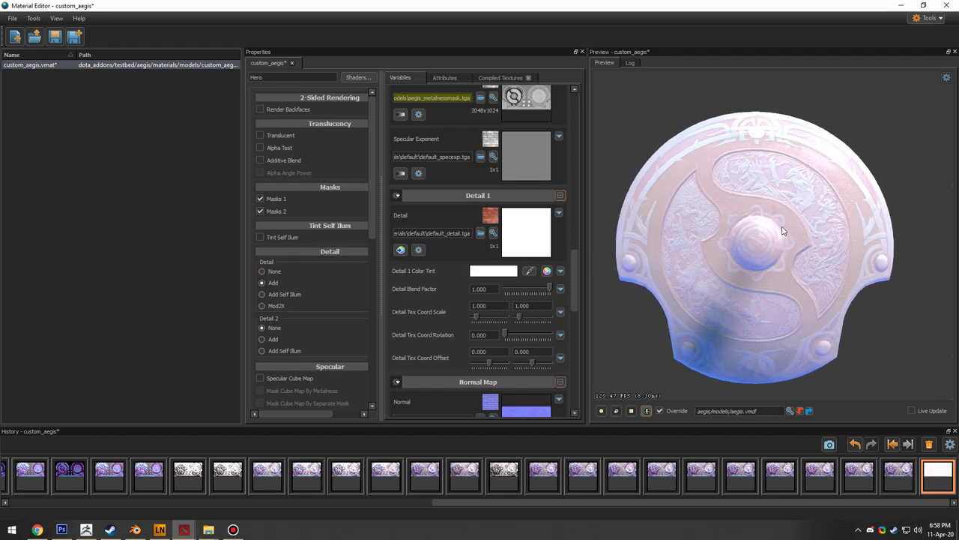
pyautogui.scroll(-2, 783, 231)
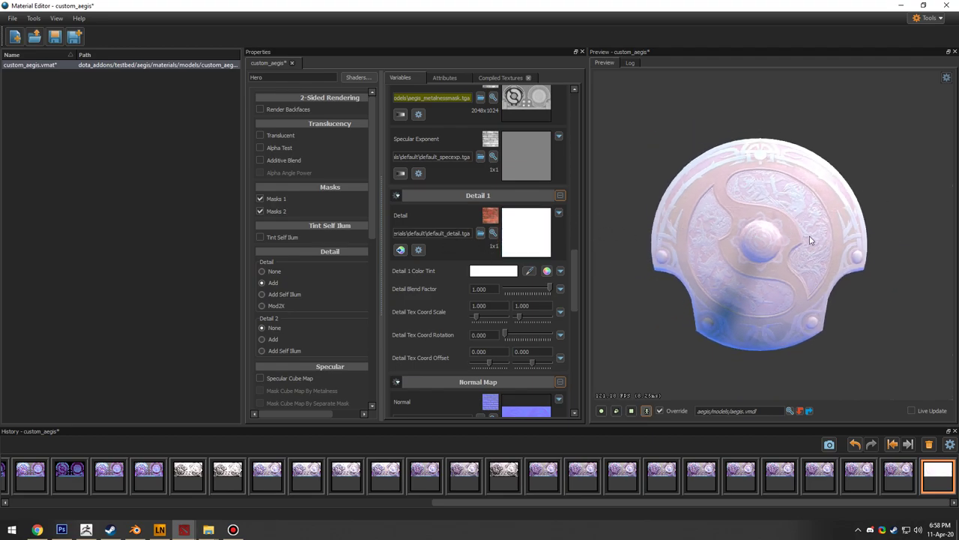
pyautogui.moveTo(809, 240); pyautogui.dragTo(783, 236)
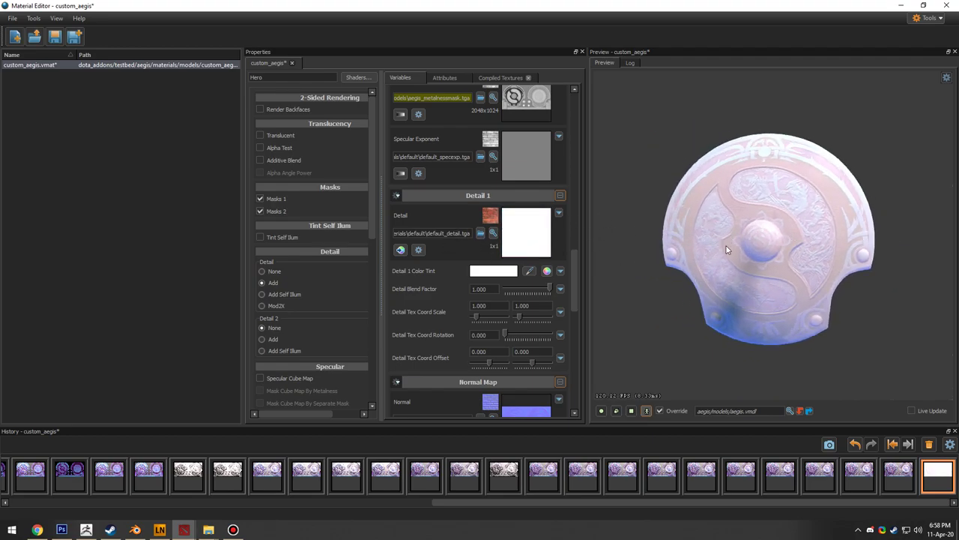
pyautogui.moveTo(770, 239)
pyautogui.mouseDown()
pyautogui.moveTo(846, 239)
pyautogui.moveTo(772, 236)
pyautogui.mouseUp()
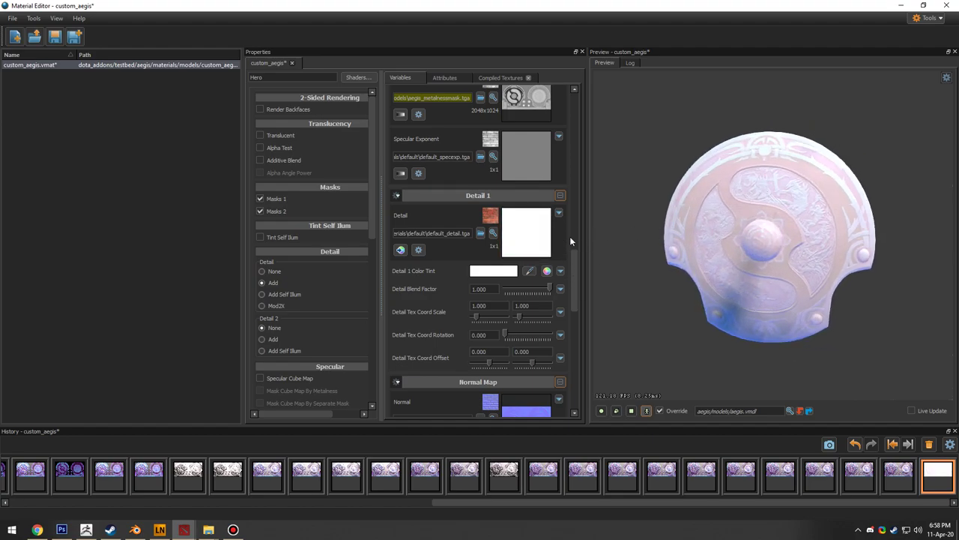
# Step: Assign aegis_specularmask.tga as the Detail Mask in Mask 1, filtering textures by "aegis", and inspect the masked detail on the shield
pyautogui.moveTo(573, 268); pyautogui.dragTo(609, 171)
pyautogui.scroll(-3, 574, 178)
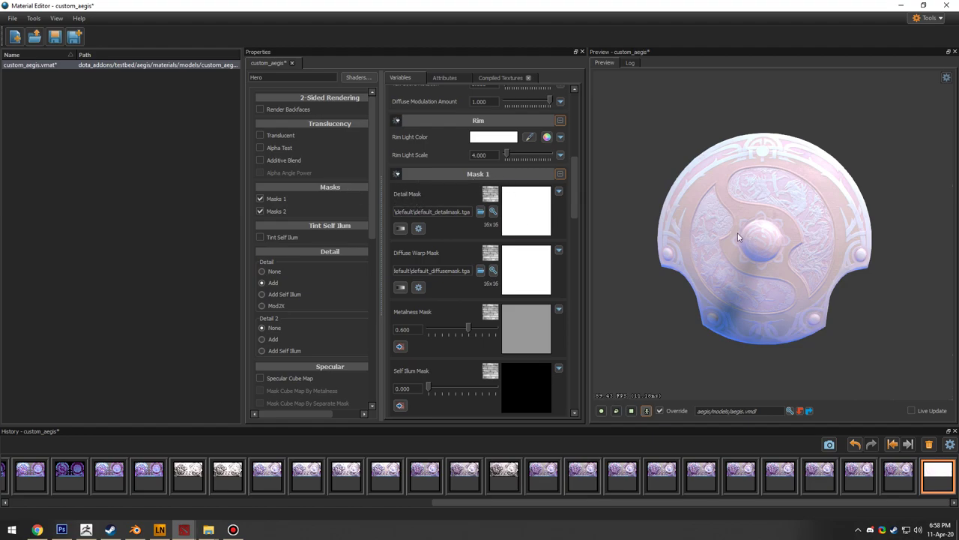
pyautogui.moveTo(739, 233); pyautogui.dragTo(749, 234)
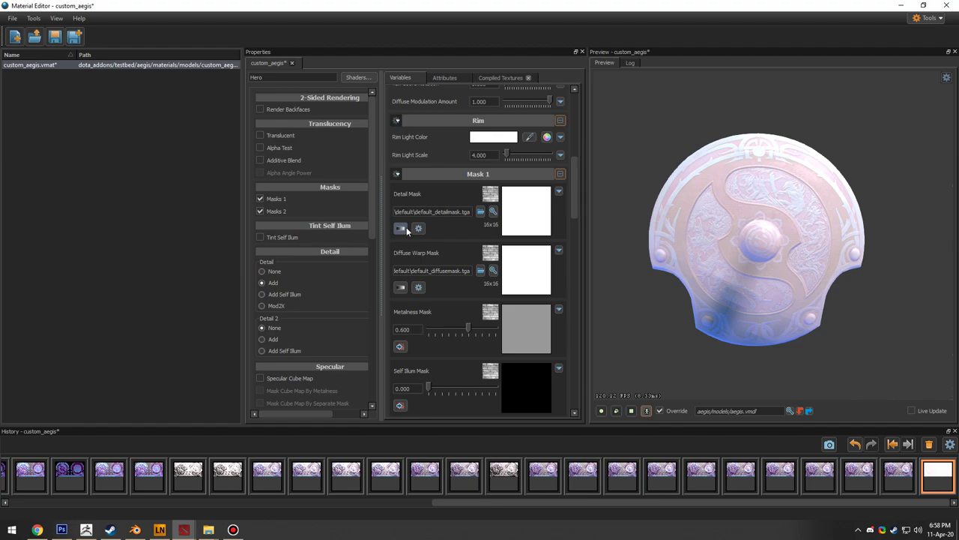
pyautogui.click(494, 213)
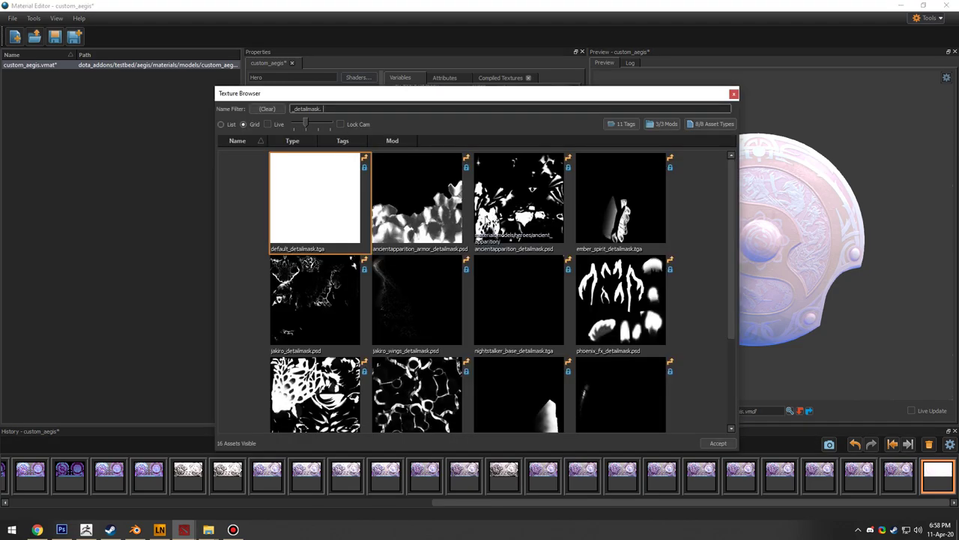
pyautogui.doubleClick(304, 109)
pyautogui.write('aegis')
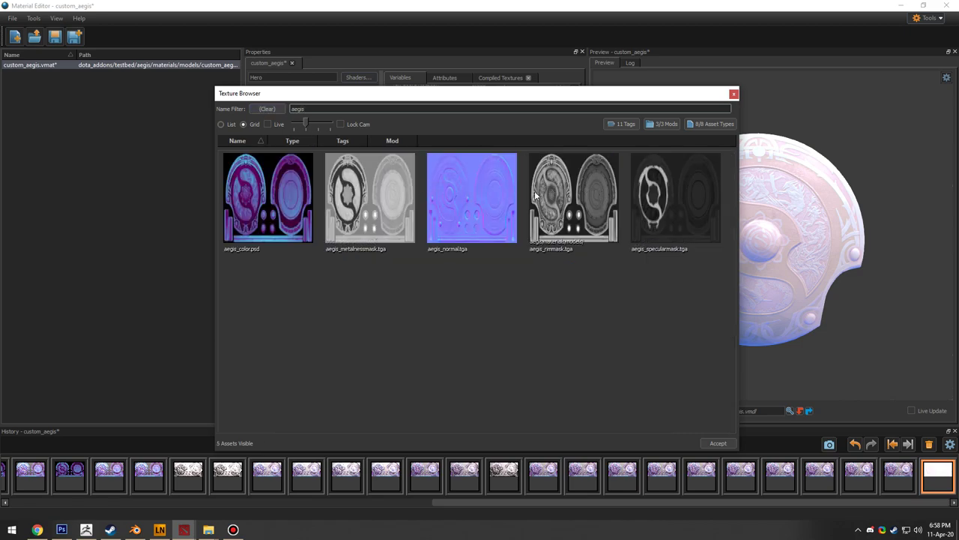
pyautogui.doubleClick(676, 191)
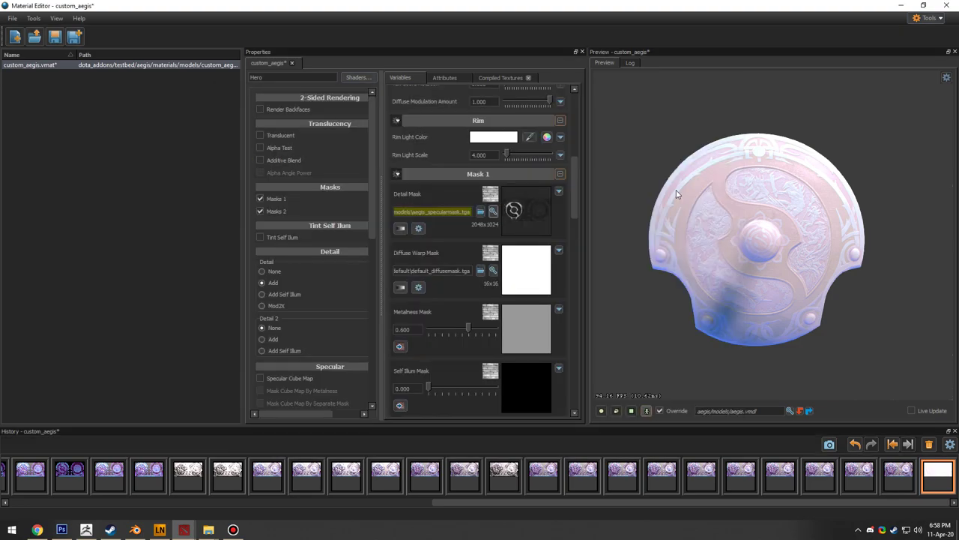
pyautogui.moveTo(677, 195); pyautogui.dragTo(682, 222)
pyautogui.scroll(1, 677, 194)
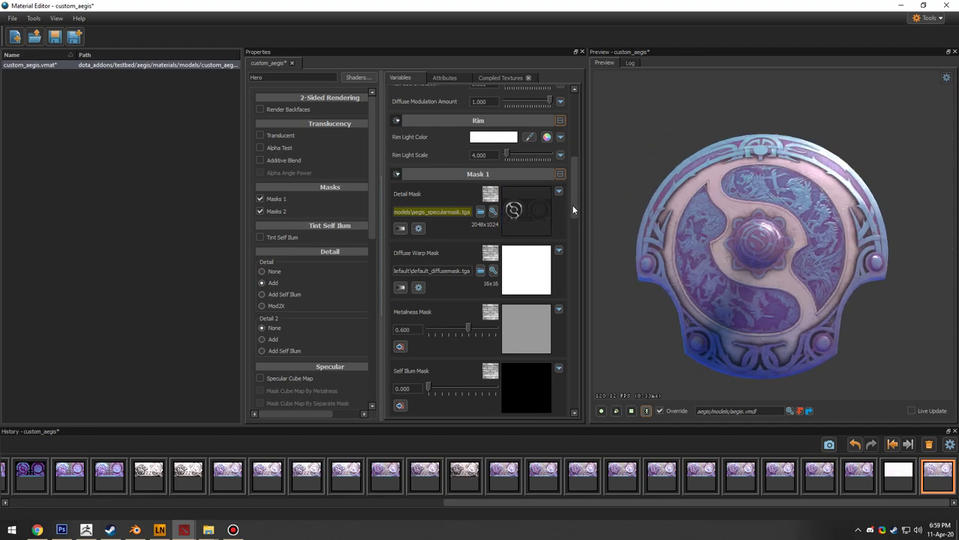
# Step: Assign razor_electric_detail.psd as the Detail texture in Detail 1, choosing it from the "_detail" filtered textures
pyautogui.moveTo(573, 204); pyautogui.dragTo(577, 300)
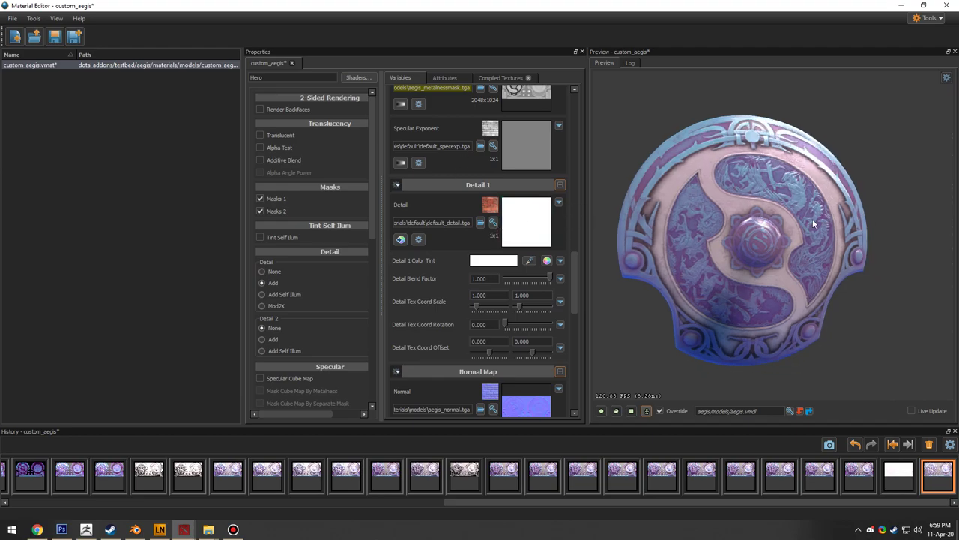
pyautogui.moveTo(702, 204); pyautogui.dragTo(768, 239)
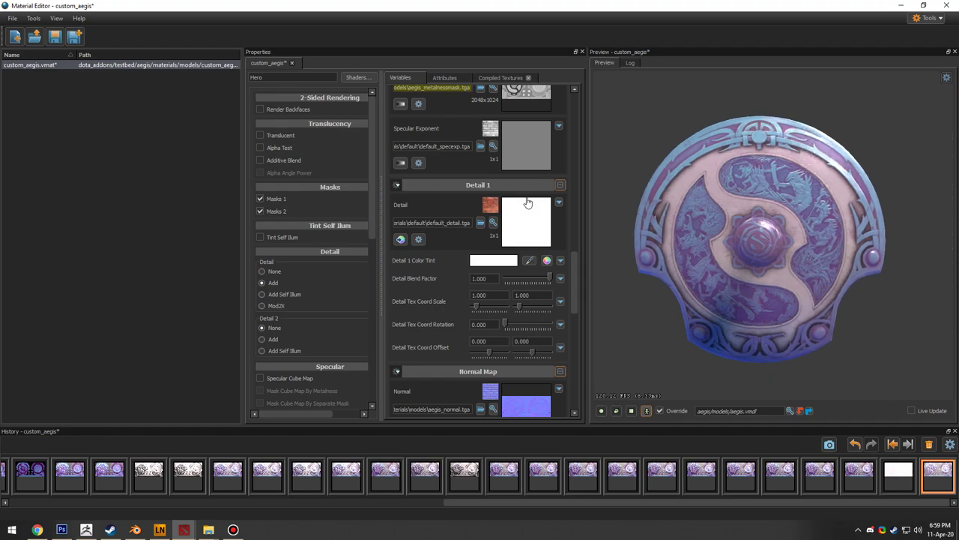
pyautogui.click(493, 223)
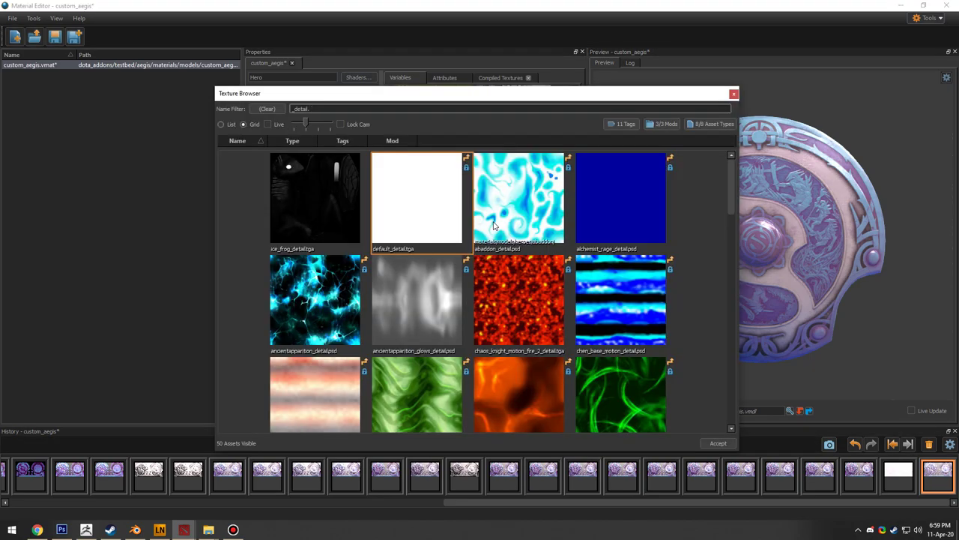
pyautogui.scroll(-10, 398, 187)
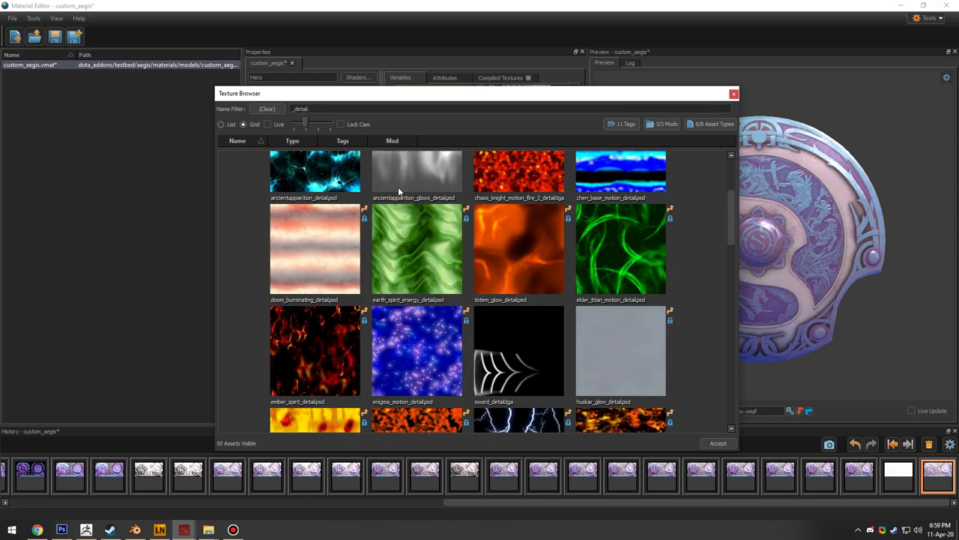
pyautogui.scroll(-2, 397, 187)
pyautogui.scroll(4, 389, 189)
pyautogui.scroll(2, 391, 204)
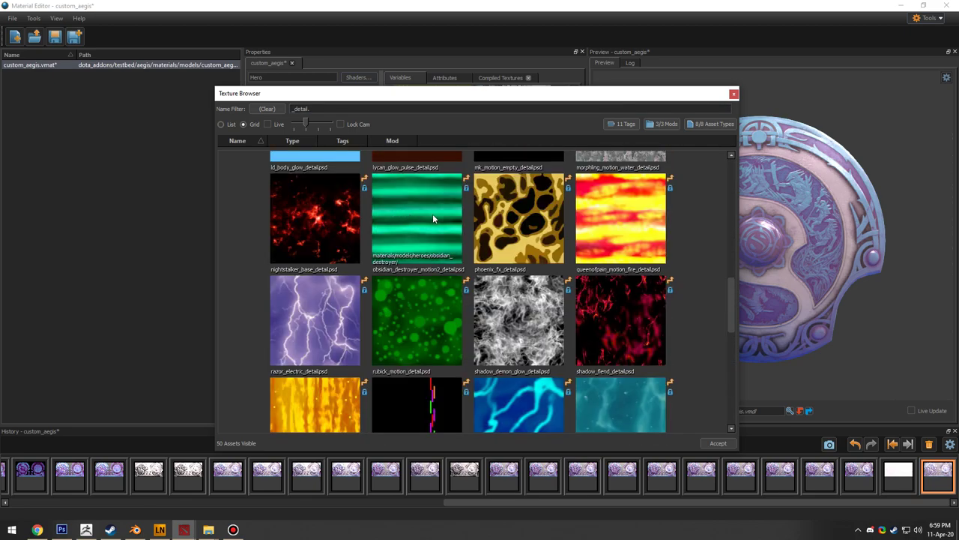
pyautogui.scroll(4, 435, 215)
pyautogui.scroll(-6, 480, 225)
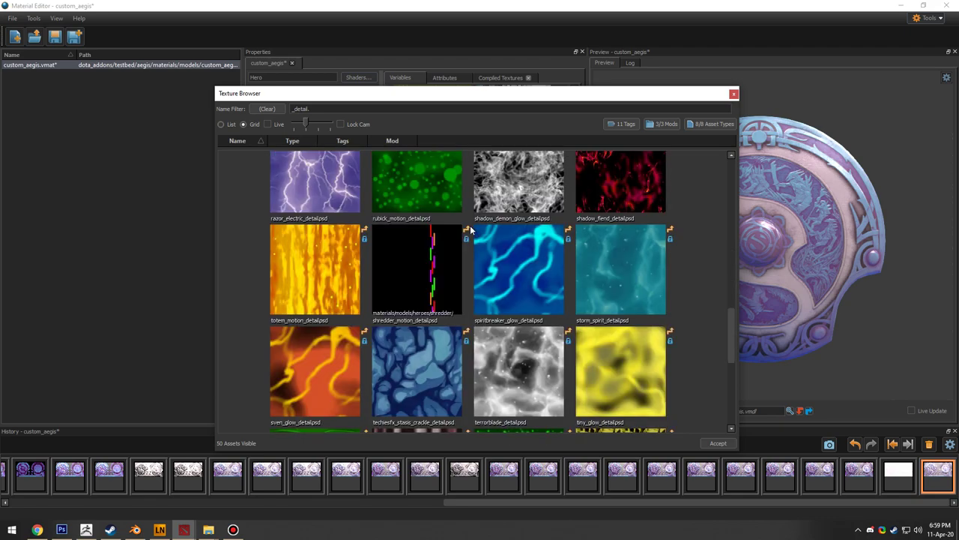
pyautogui.scroll(3, 468, 231)
pyautogui.doubleClick(323, 318)
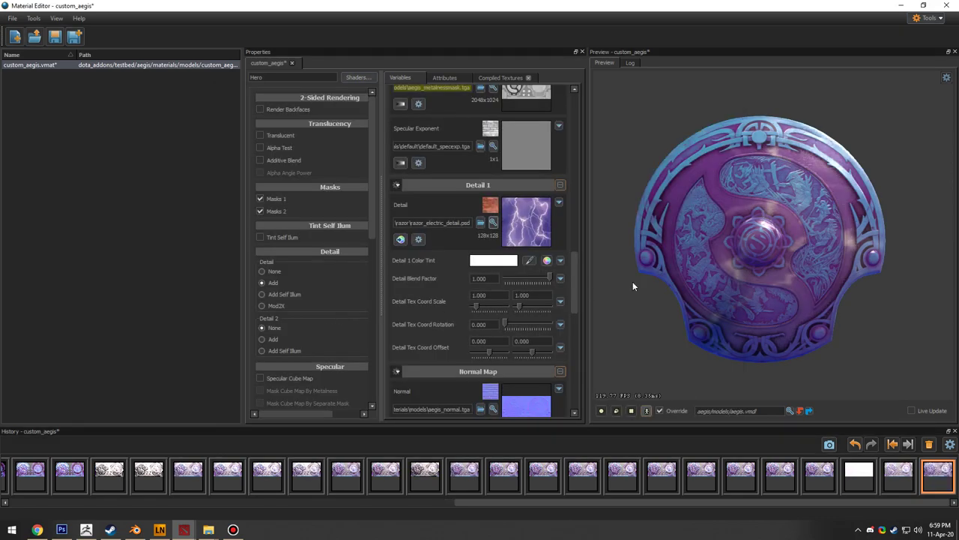
# Step: Set both Detail Tex Coord Scale values of the electric detail texture to 4.000
pyautogui.moveTo(754, 272); pyautogui.dragTo(782, 234)
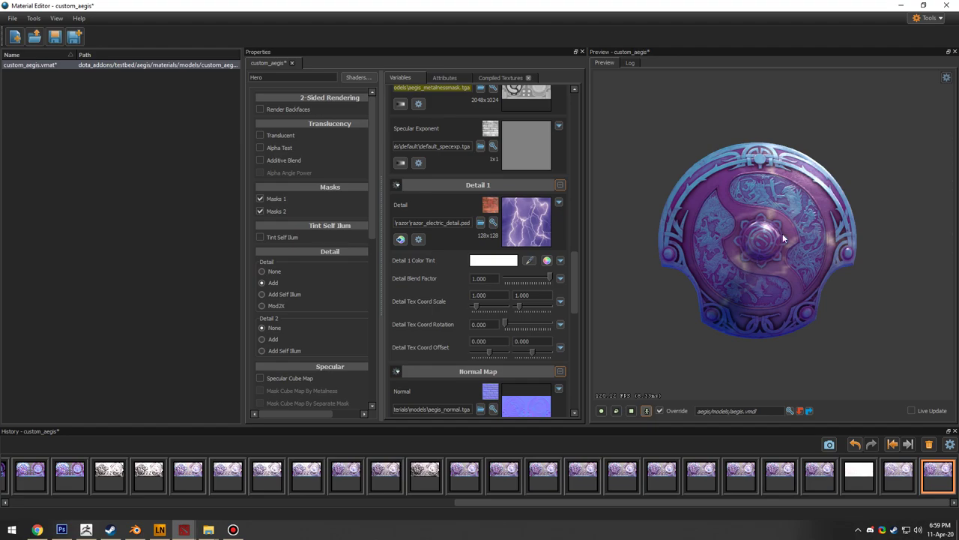
pyautogui.moveTo(765, 266); pyautogui.dragTo(742, 265)
pyautogui.scroll(3, 828, 256)
pyautogui.moveTo(828, 256); pyautogui.dragTo(781, 260)
pyautogui.scroll(-3, 829, 257)
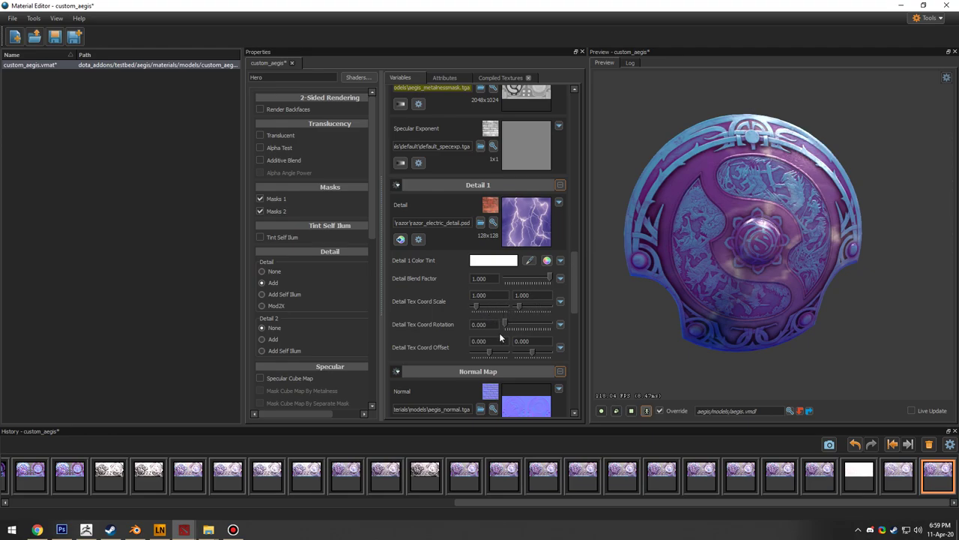
pyautogui.moveTo(477, 304)
pyautogui.mouseDown()
pyautogui.moveTo(491, 305)
pyautogui.moveTo(483, 307)
pyautogui.mouseUp()
pyautogui.doubleClick(490, 295)
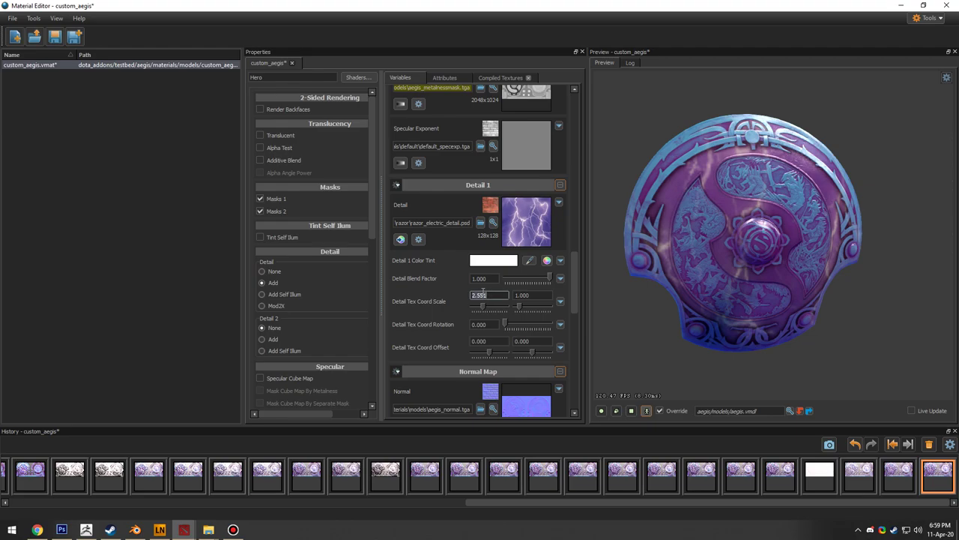
pyautogui.write('4')
pyautogui.click(517, 296)
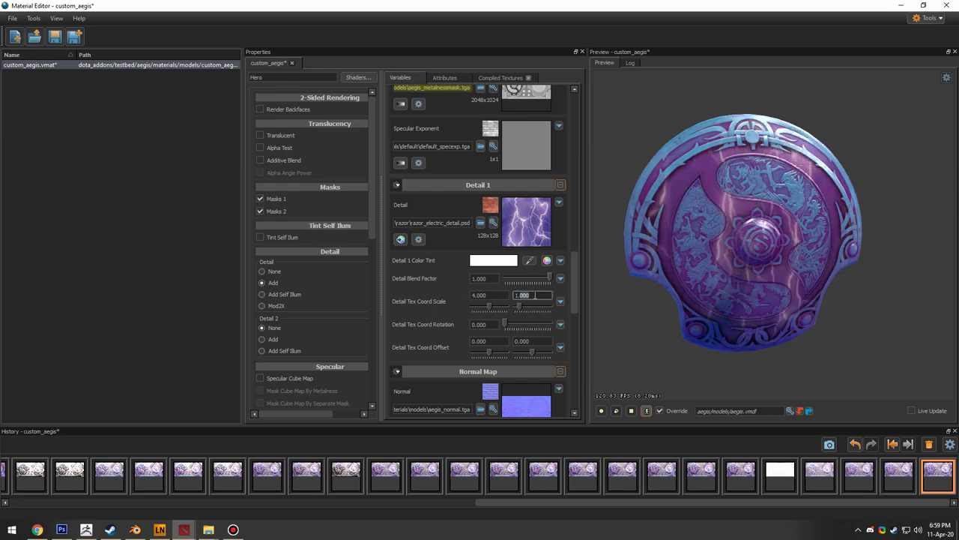
pyautogui.write('4')
pyautogui.press('Return')
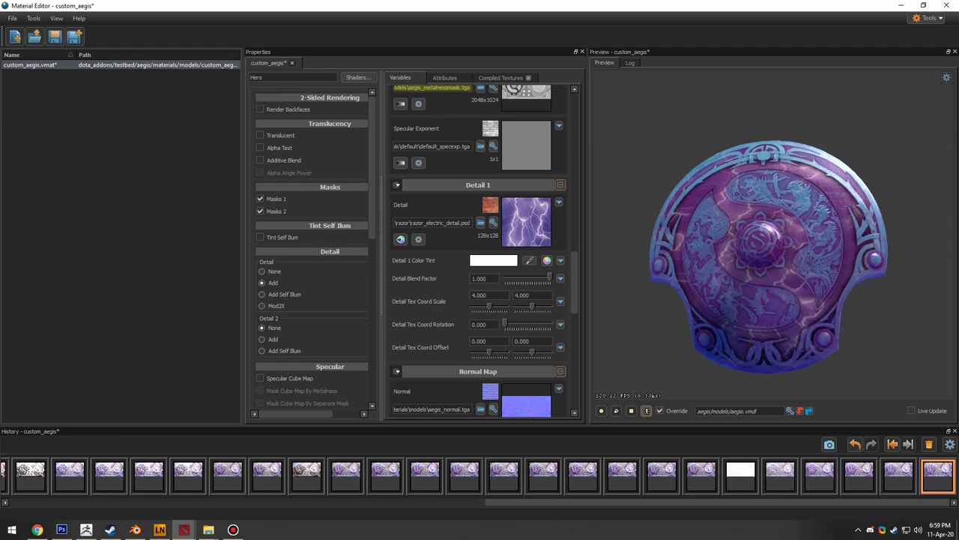
# Step: Try shifting the electric detail across the shield with Detail Tex Coord Offset, and reset both offset values to 0
pyautogui.moveTo(770, 284); pyautogui.dragTo(907, 285)
pyautogui.scroll(4, 770, 285)
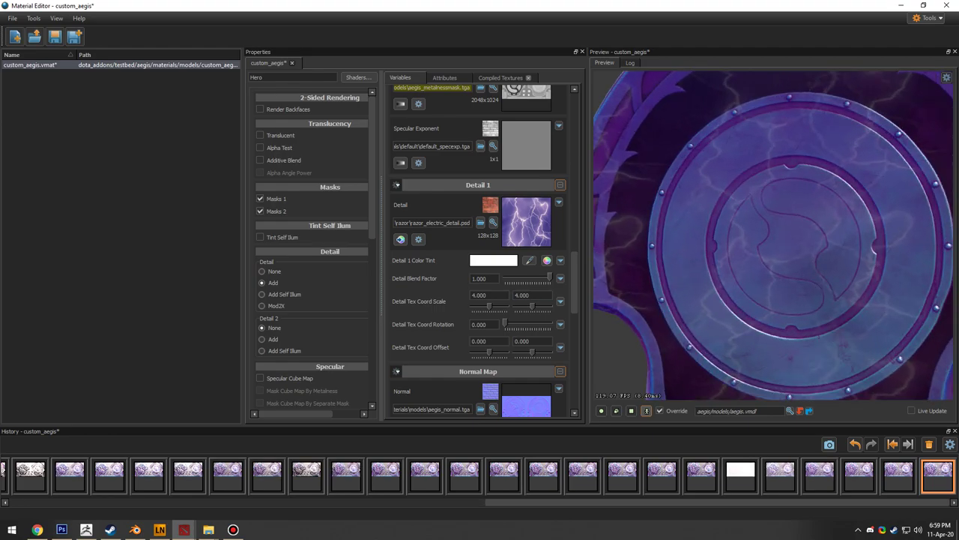
pyautogui.scroll(-2, 771, 285)
pyautogui.moveTo(771, 285)
pyautogui.mouseDown()
pyautogui.moveTo(757, 289)
pyautogui.moveTo(874, 285)
pyautogui.moveTo(824, 274)
pyautogui.moveTo(839, 232)
pyautogui.moveTo(757, 270)
pyautogui.moveTo(780, 277)
pyautogui.mouseUp()
pyautogui.scroll(-2, 758, 271)
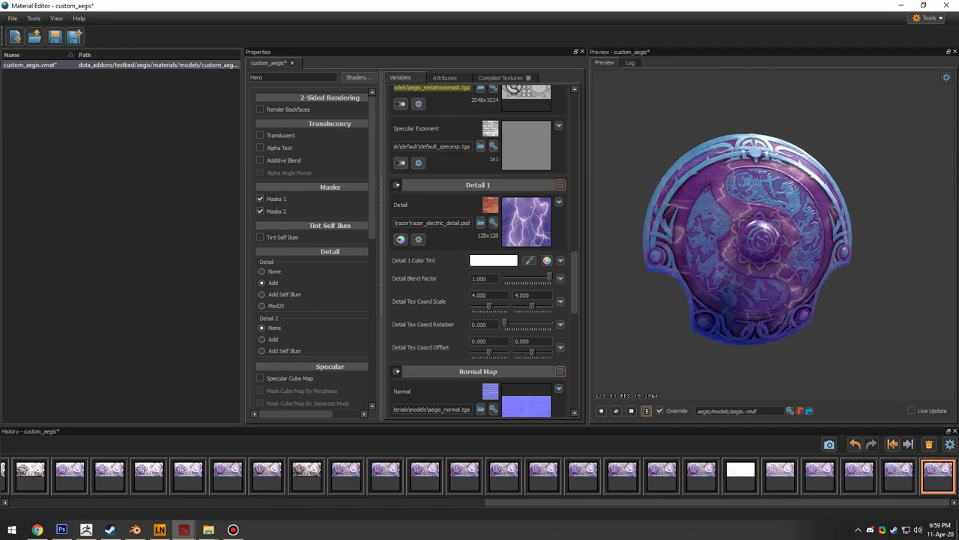
pyautogui.moveTo(487, 353); pyautogui.dragTo(531, 350)
pyautogui.doubleClick(539, 342)
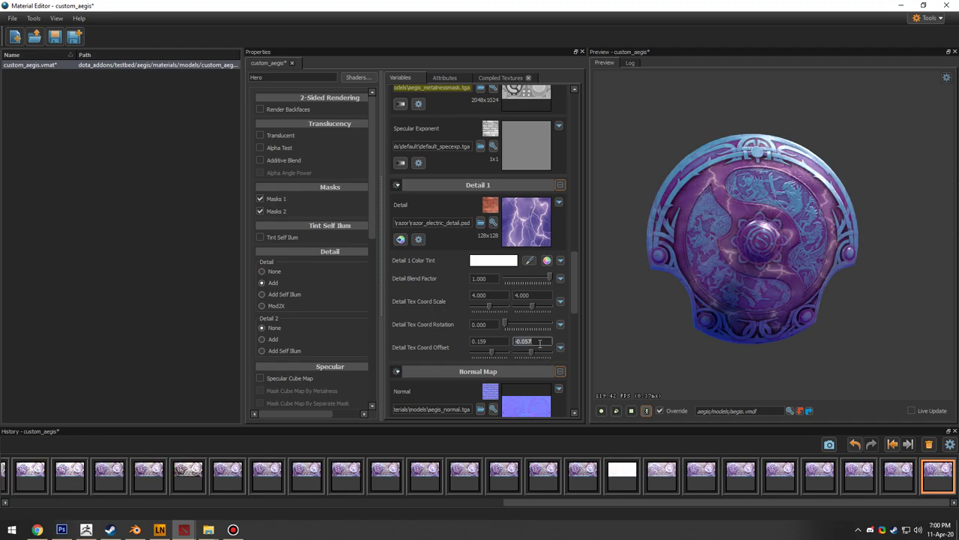
pyautogui.write('0')
pyautogui.press('Return')
pyautogui.doubleClick(479, 341)
pyautogui.write('0')
pyautogui.press('Return')
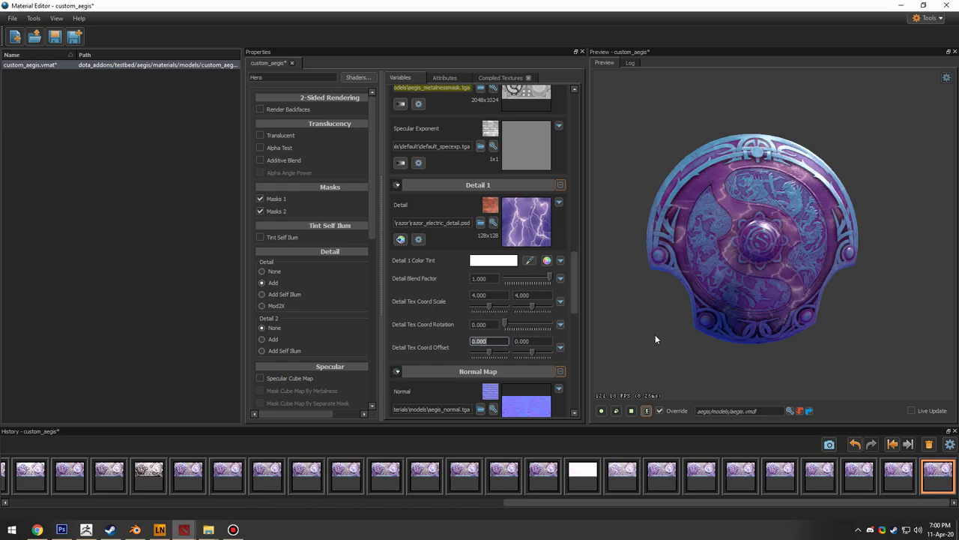
# Step: View the shield with the scaled electric detail and save the custom_aegis material
pyautogui.moveTo(743, 297); pyautogui.dragTo(757, 292)
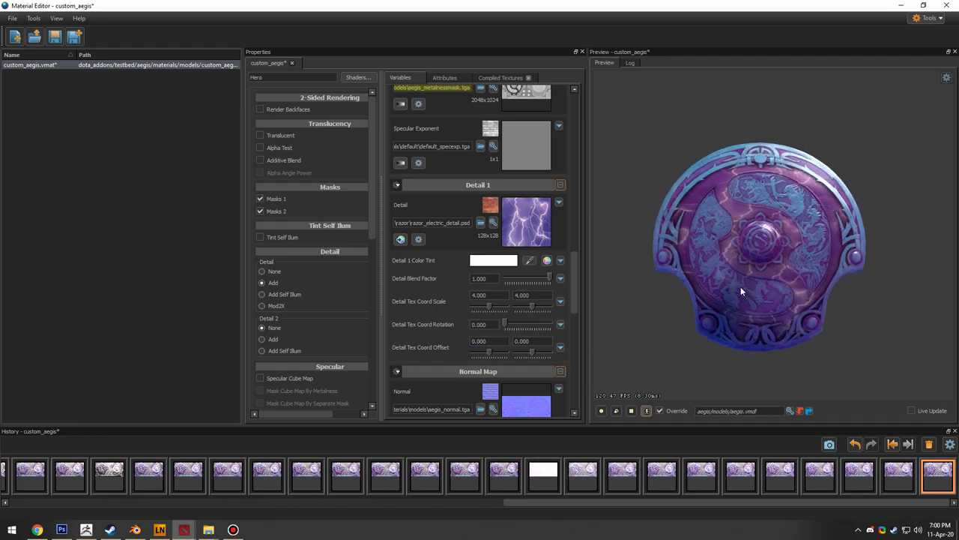
pyautogui.moveTo(778, 280)
pyautogui.mouseDown(button='middle')
pyautogui.moveTo(720, 275)
pyautogui.moveTo(787, 281)
pyautogui.mouseUp(button='middle')
pyautogui.moveTo(749, 281); pyautogui.dragTo(715, 277)
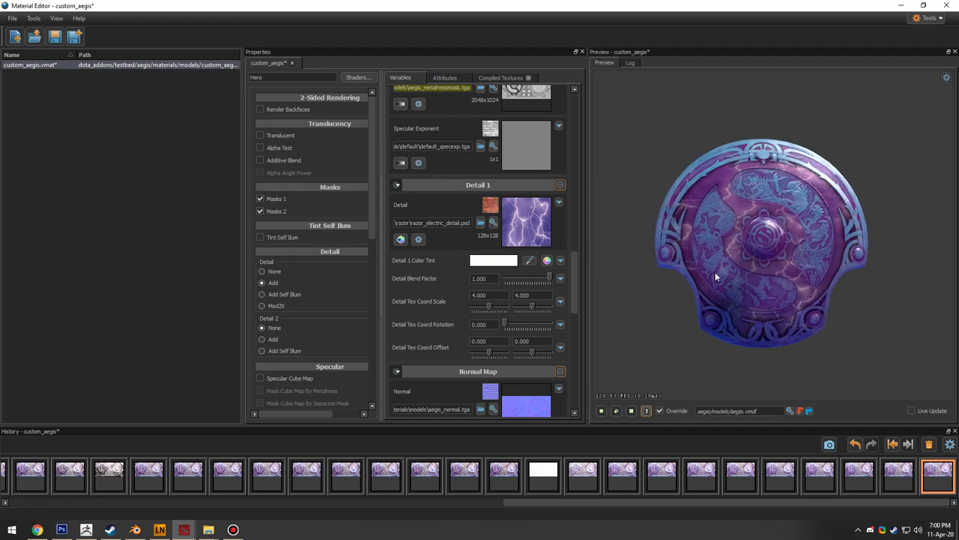
pyautogui.click(13, 20)
pyautogui.click(30, 65)
pyautogui.click(13, 19)
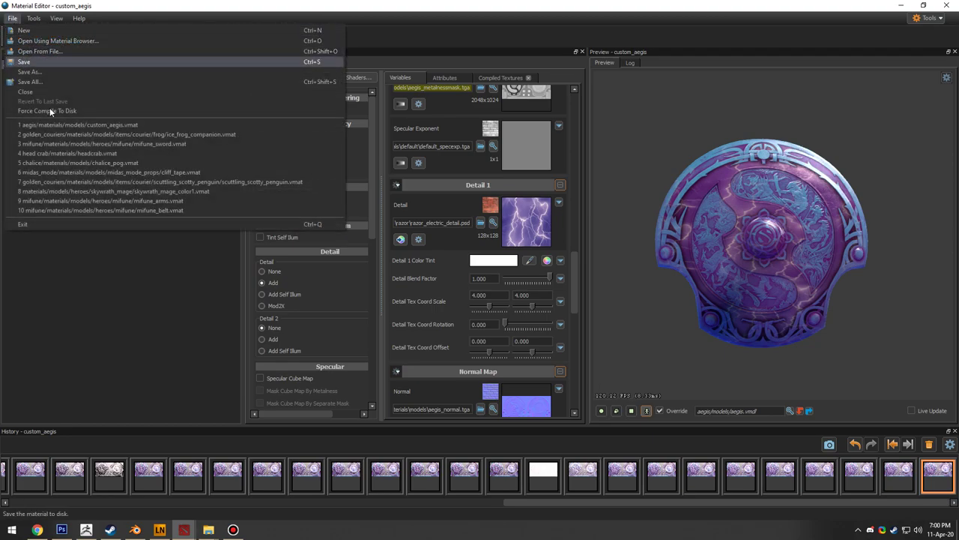
pyautogui.click(1, 195)
# Step: Open heaney_sword.vmat from the material browser, filtering the materials by "heaney"
pyautogui.click(34, 36)
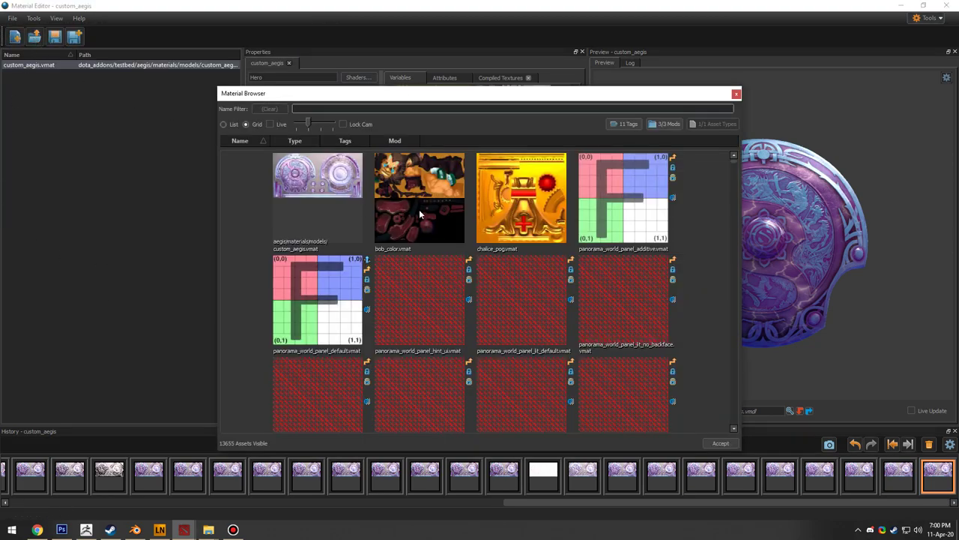
pyautogui.moveTo(308, 121)
pyautogui.mouseDown()
pyautogui.moveTo(332, 122)
pyautogui.moveTo(295, 122)
pyautogui.mouseUp()
pyautogui.click(316, 109)
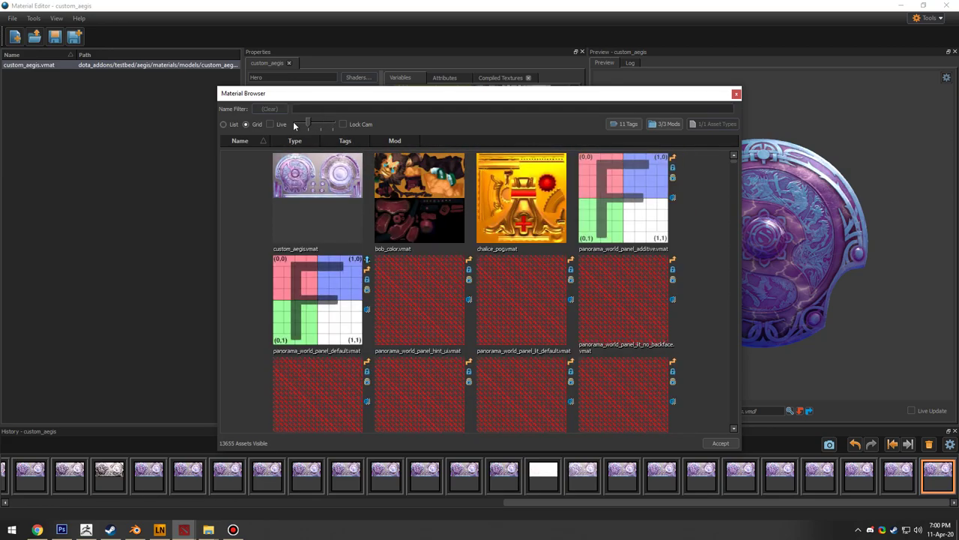
pyautogui.moveTo(296, 122)
pyautogui.mouseDown()
pyautogui.moveTo(320, 123)
pyautogui.moveTo(309, 124)
pyautogui.mouseUp()
pyautogui.click(315, 109)
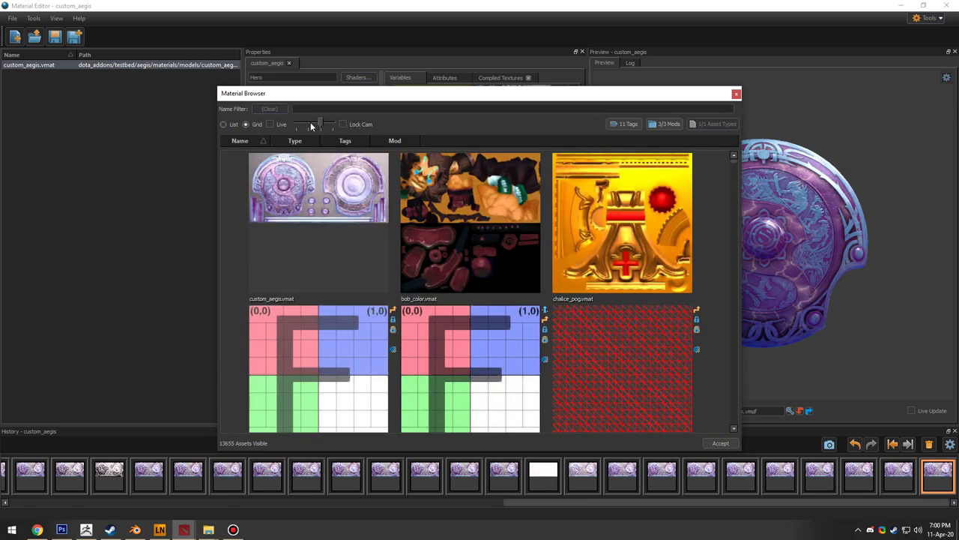
pyautogui.click(311, 109)
pyautogui.write('heane')
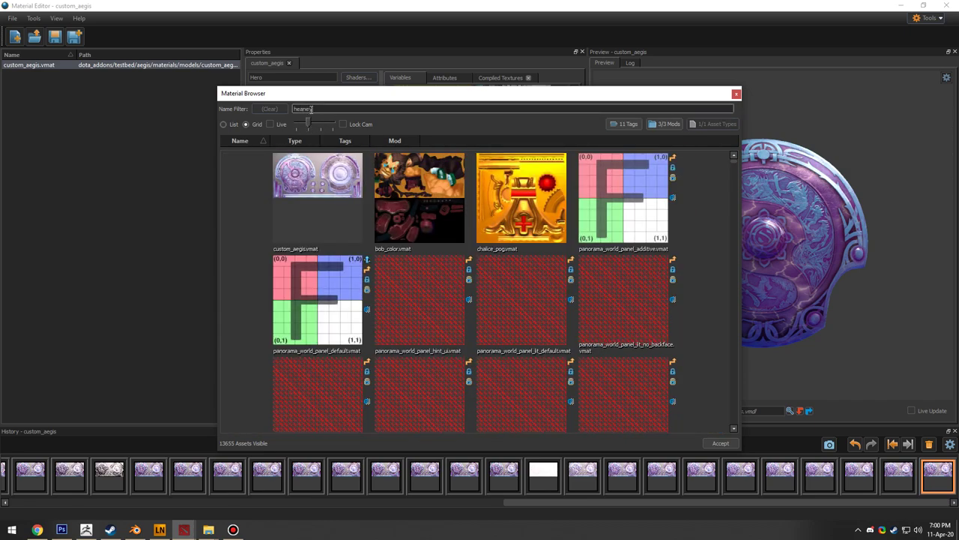
pyautogui.write('y')
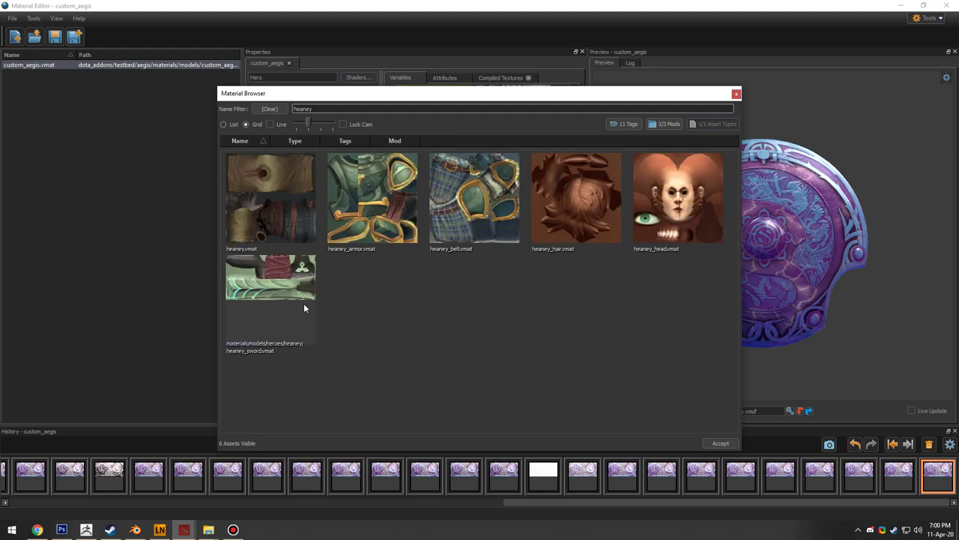
pyautogui.click(276, 299)
pyautogui.doubleClick(276, 298)
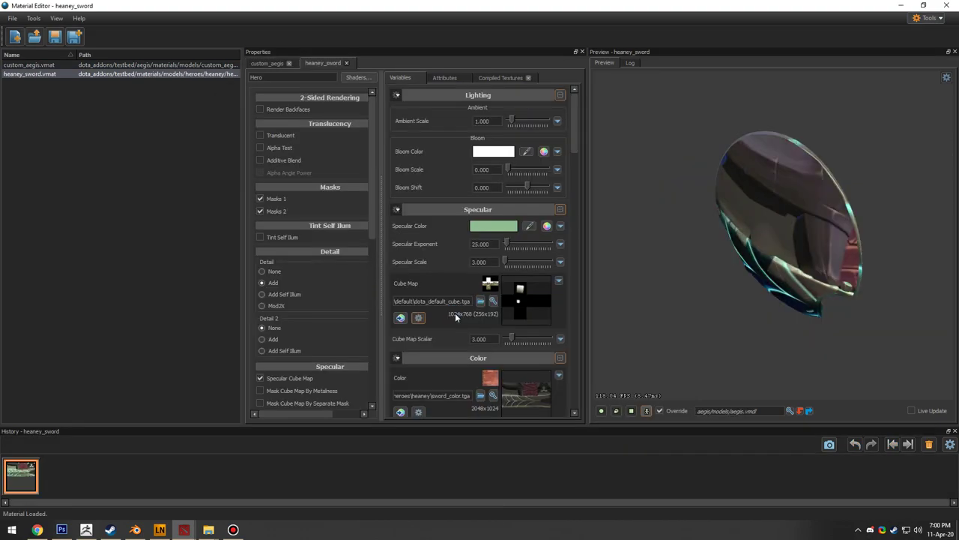
# Step: Examine heaney_sword's Detail 1 settings and the dynamic expression options for its Detail Tex Coord Scale, Rotation and Offset
pyautogui.moveTo(744, 271); pyautogui.dragTo(694, 259)
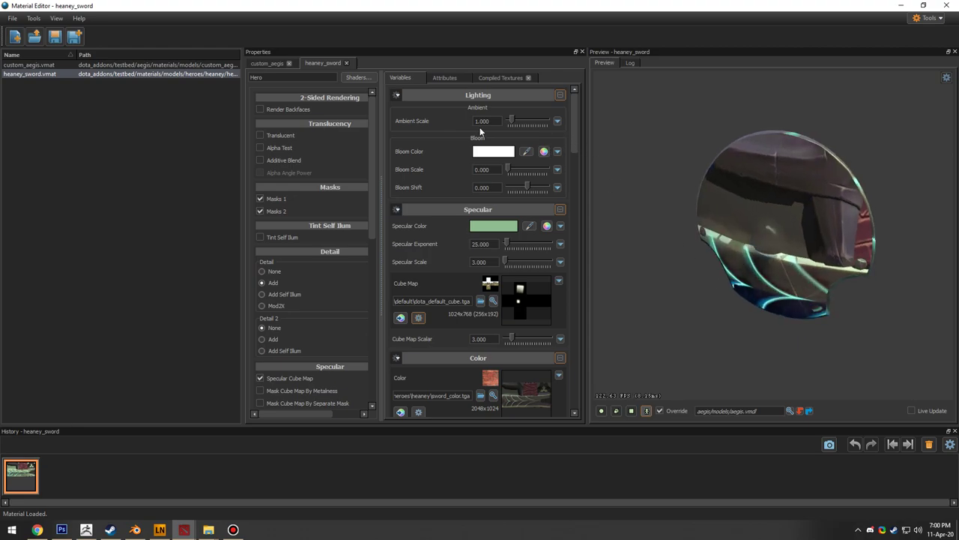
pyautogui.click(323, 63)
pyautogui.scroll(5, 844, 313)
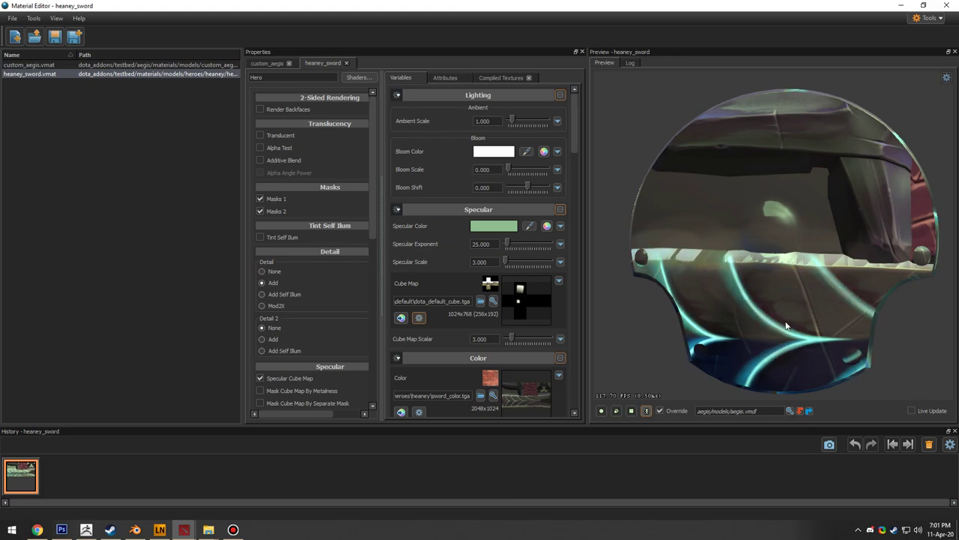
pyautogui.moveTo(757, 320); pyautogui.dragTo(639, 272)
pyautogui.moveTo(573, 148); pyautogui.dragTo(603, 310)
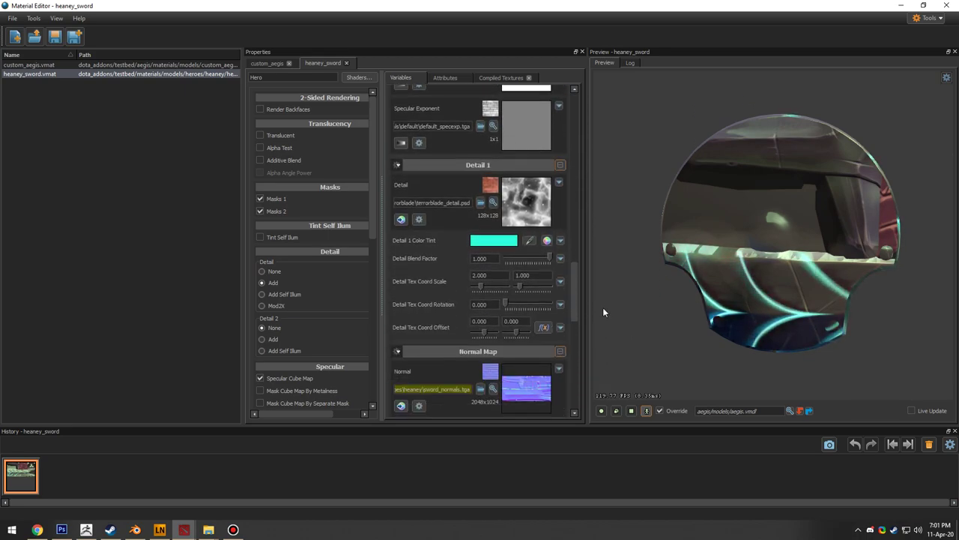
pyautogui.click(543, 328)
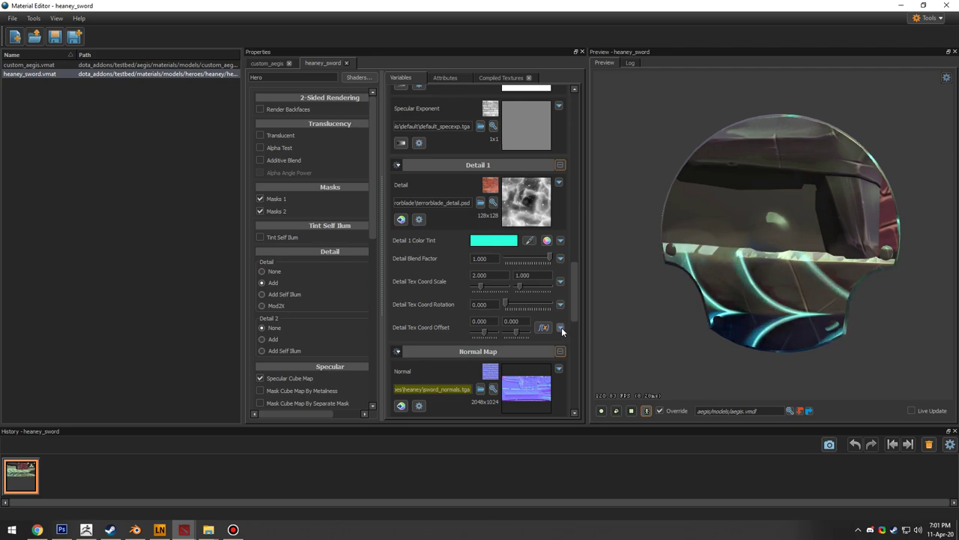
pyautogui.click(561, 328)
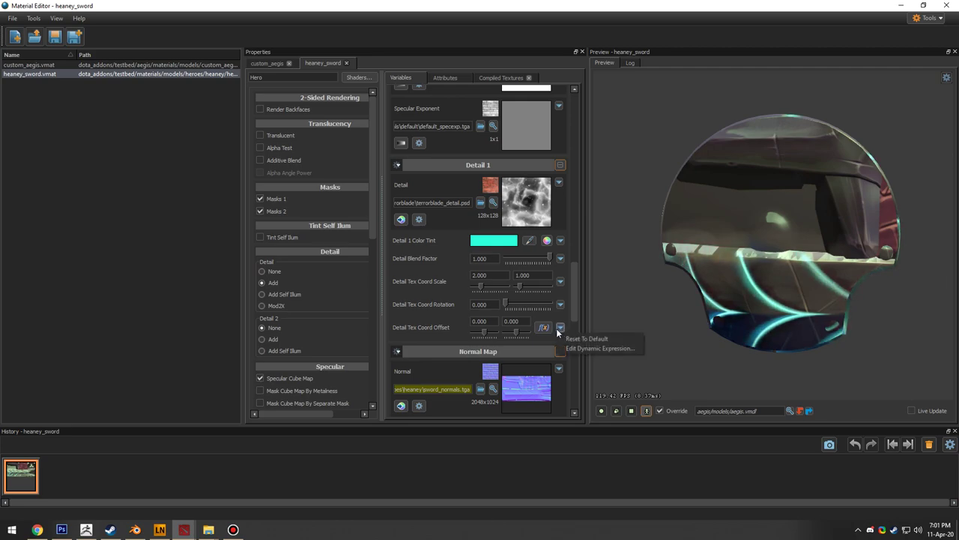
pyautogui.click(561, 282)
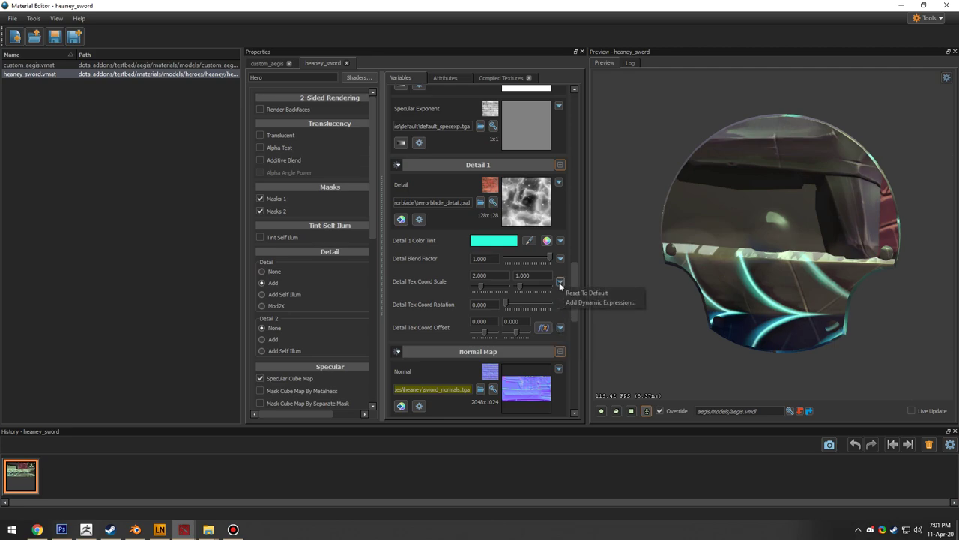
pyautogui.click(561, 328)
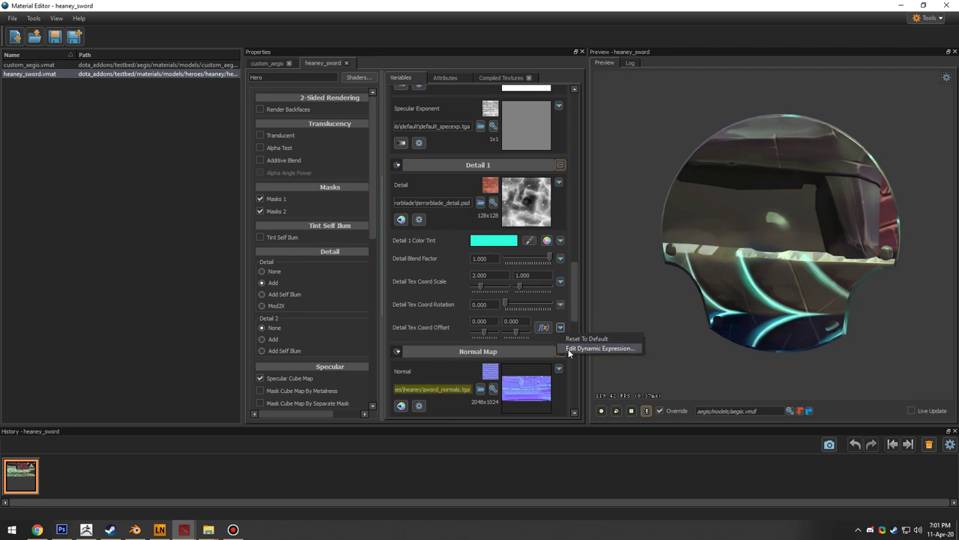
pyautogui.click(560, 304)
pyautogui.click(672, 366)
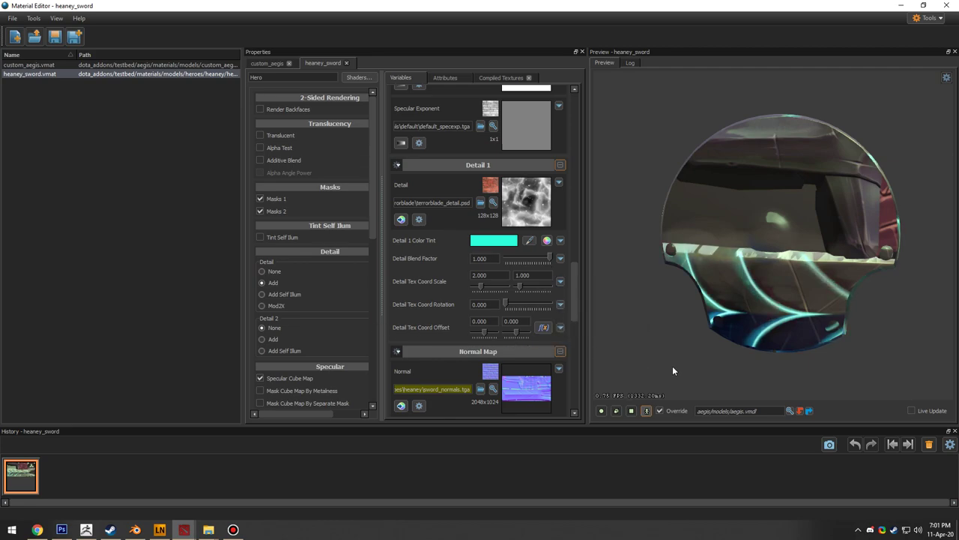
# Step: Copy the expression frac( float2( 1, 0 ) * time() ) from heaney_sword's Detail Tex Coord Offset and close the heaney_sword material
pyautogui.click(542, 329)
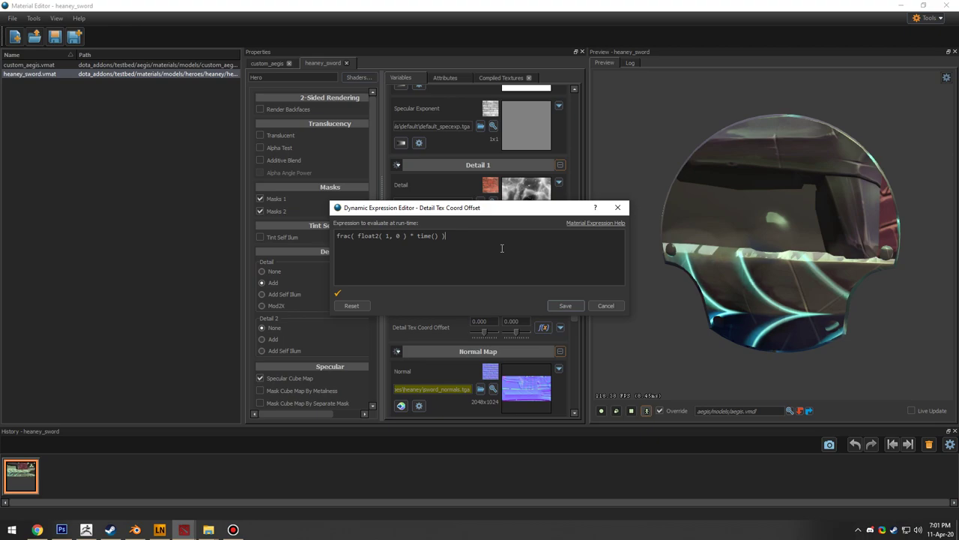
pyautogui.moveTo(448, 234); pyautogui.dragTo(342, 230)
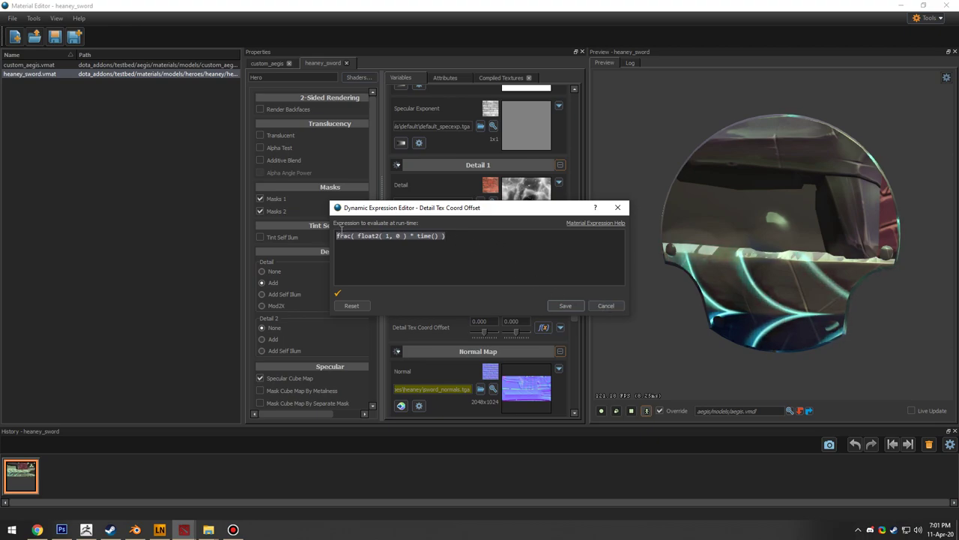
pyautogui.click(511, 257)
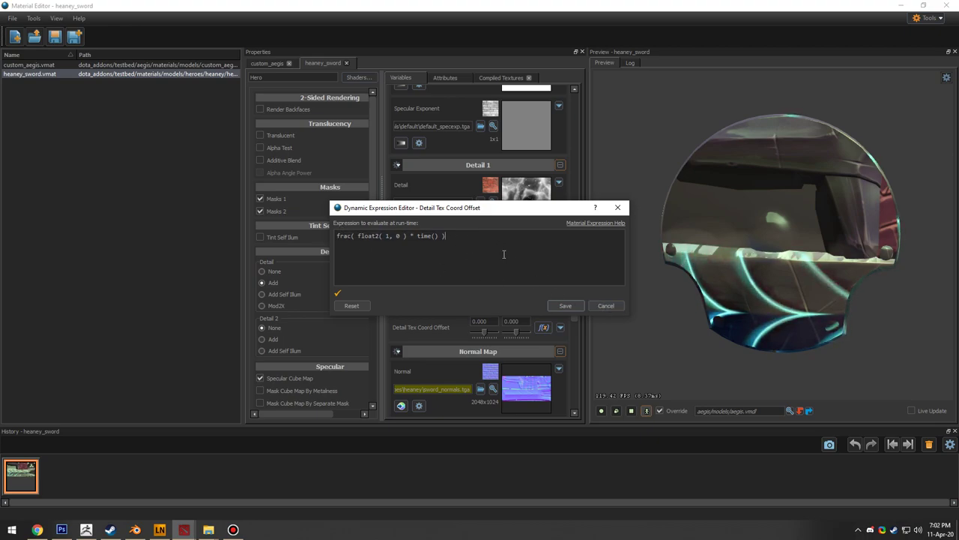
pyautogui.moveTo(486, 213); pyautogui.dragTo(501, 211)
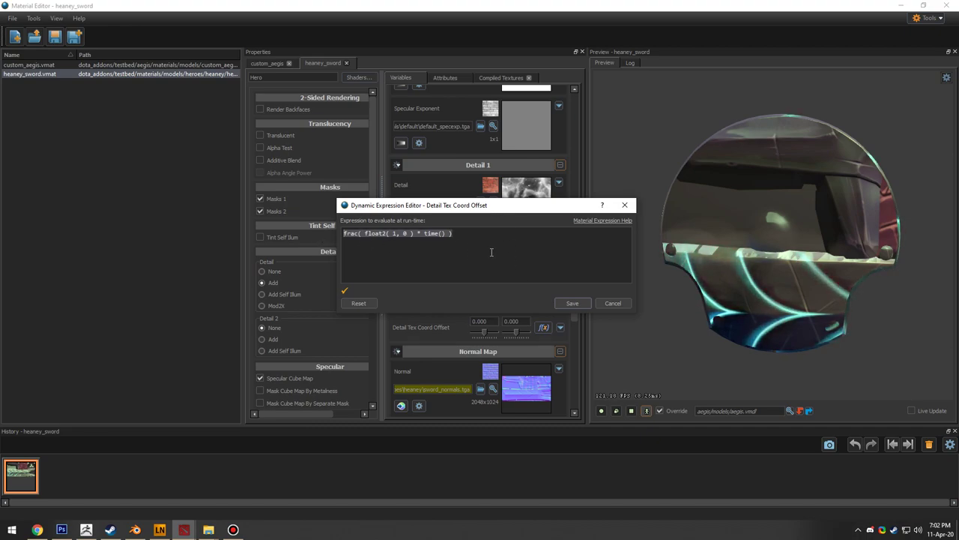
pyautogui.click(612, 304)
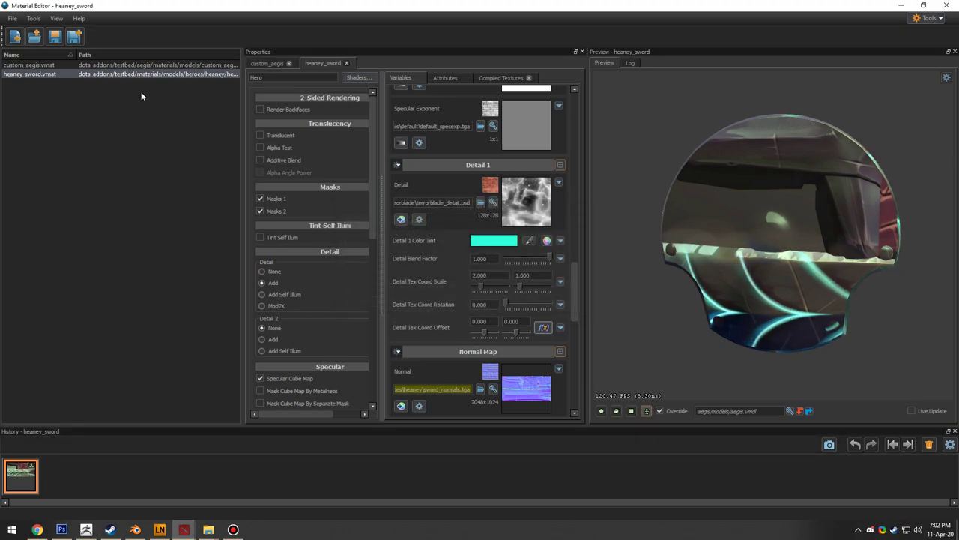
pyautogui.click(348, 63)
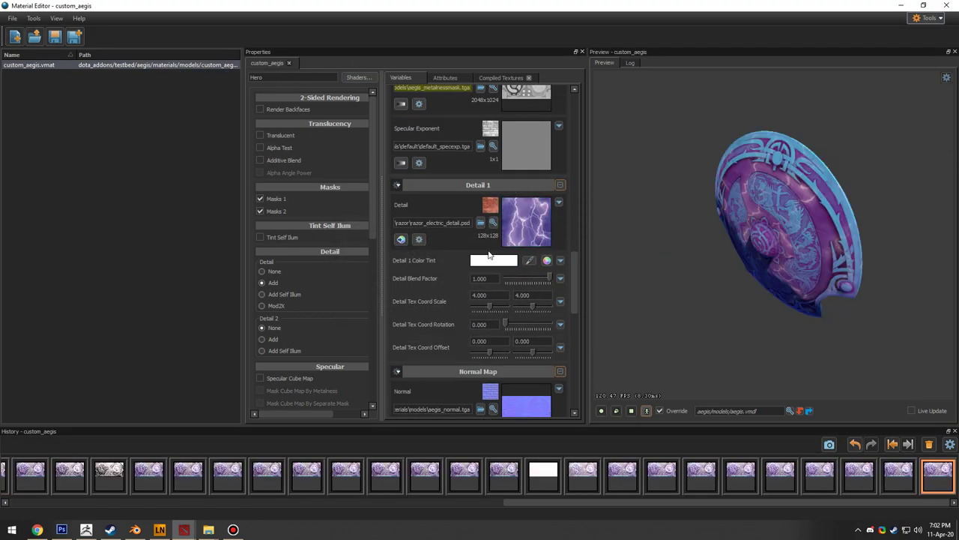
pyautogui.click(559, 348)
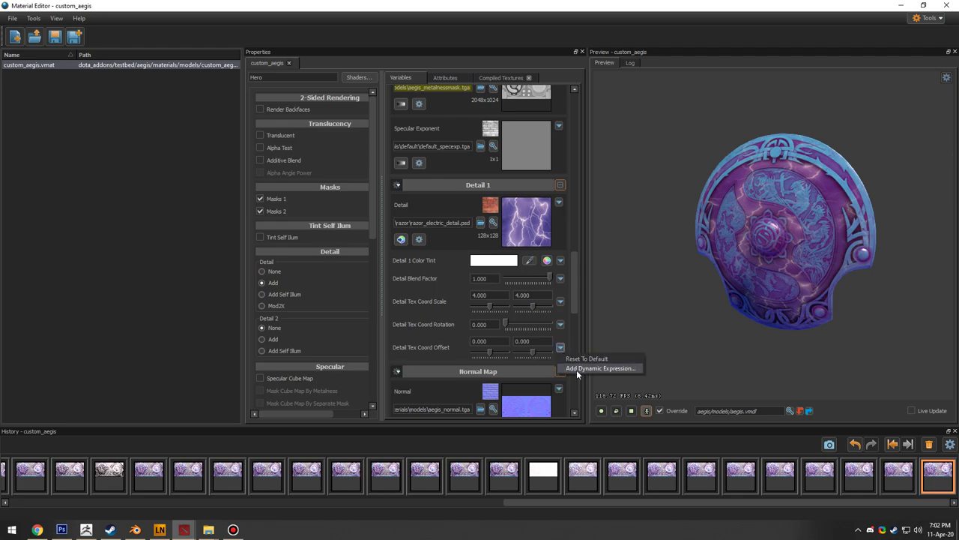
pyautogui.click(576, 369)
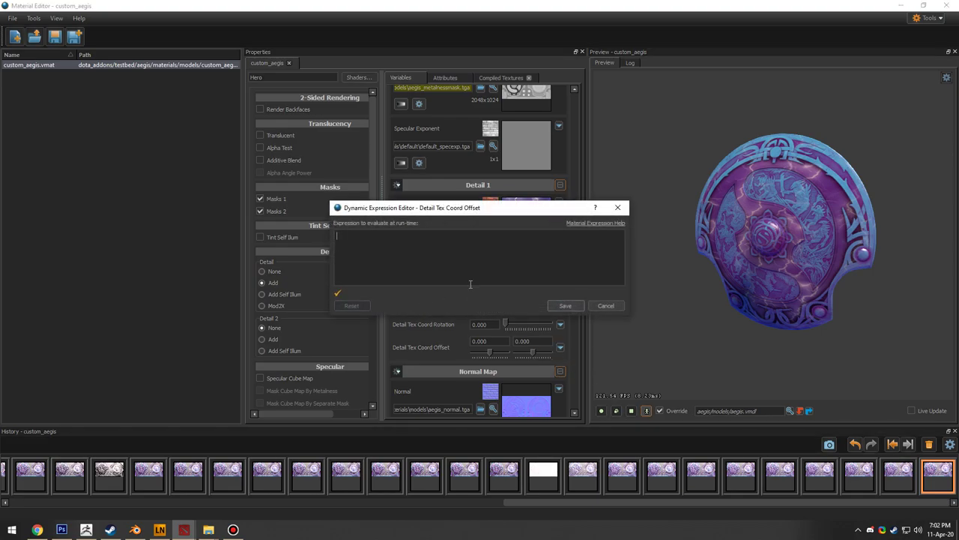
pyautogui.click(609, 306)
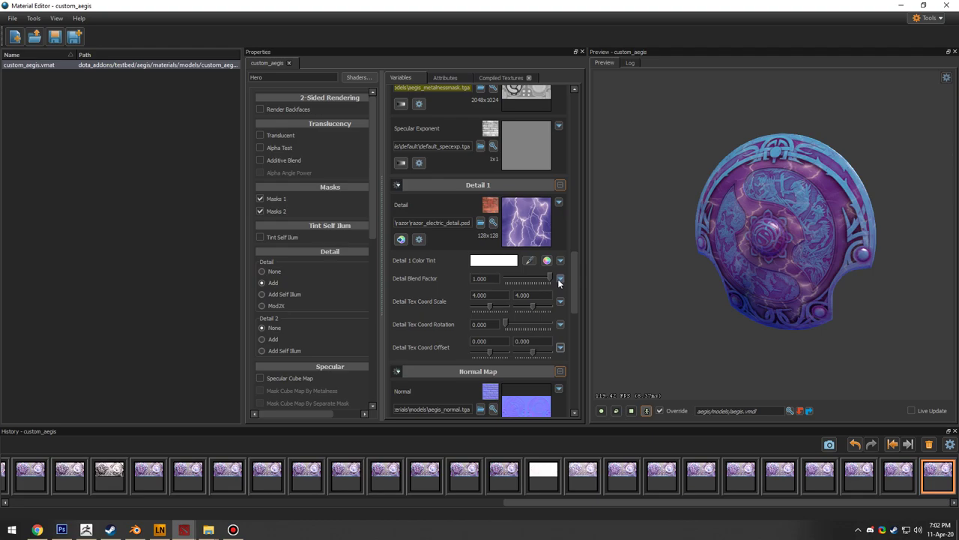
pyautogui.moveTo(618, 284); pyautogui.dragTo(781, 283)
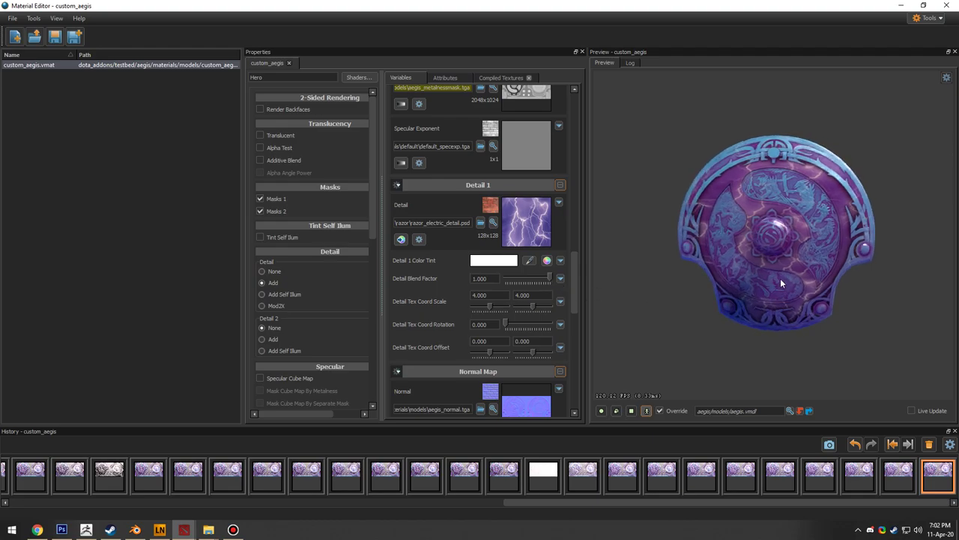
# Step: Add the dynamic expression frac( float2( 1, 0 ) * time() ) to custom_aegis's Detail Tex Coord Offset and reopen it for editing
pyautogui.click(560, 348)
pyautogui.click(599, 368)
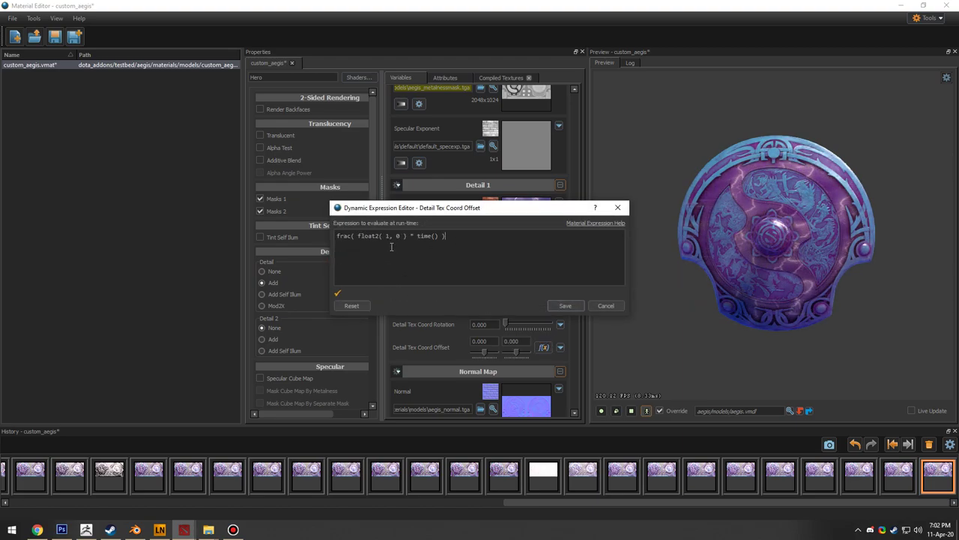
pyautogui.moveTo(508, 208); pyautogui.dragTo(325, 186)
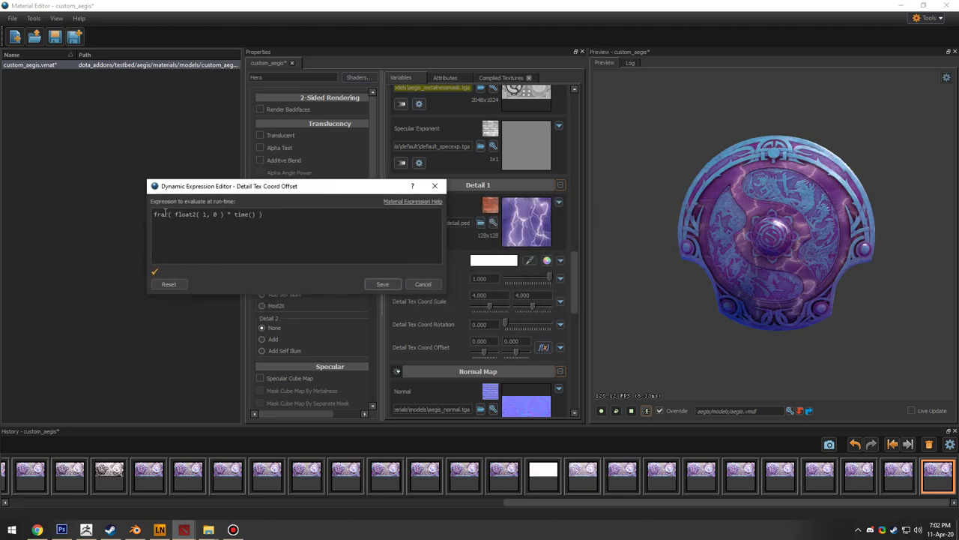
pyautogui.moveTo(174, 214); pyautogui.dragTo(196, 216)
pyautogui.click(197, 225)
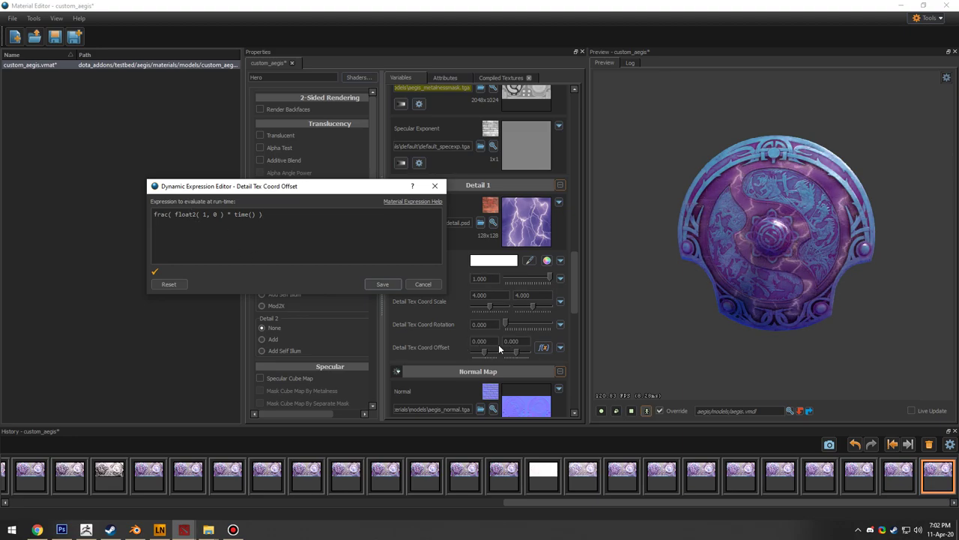
# Step: Change the Detail Tex Coord Offset expression to frac( float2( 0, 4 ) * time() ) and save it
pyautogui.click(216, 214)
pyautogui.click(209, 214)
pyautogui.press('BackSpace')
pyautogui.press('BackSpace')
pyautogui.write('0,')
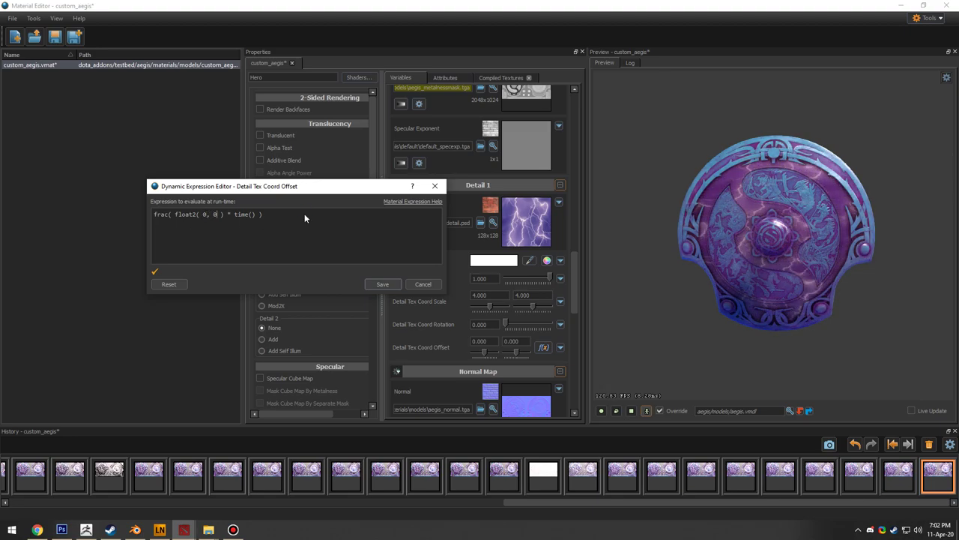
pyautogui.press('BackSpace')
pyautogui.write('1')
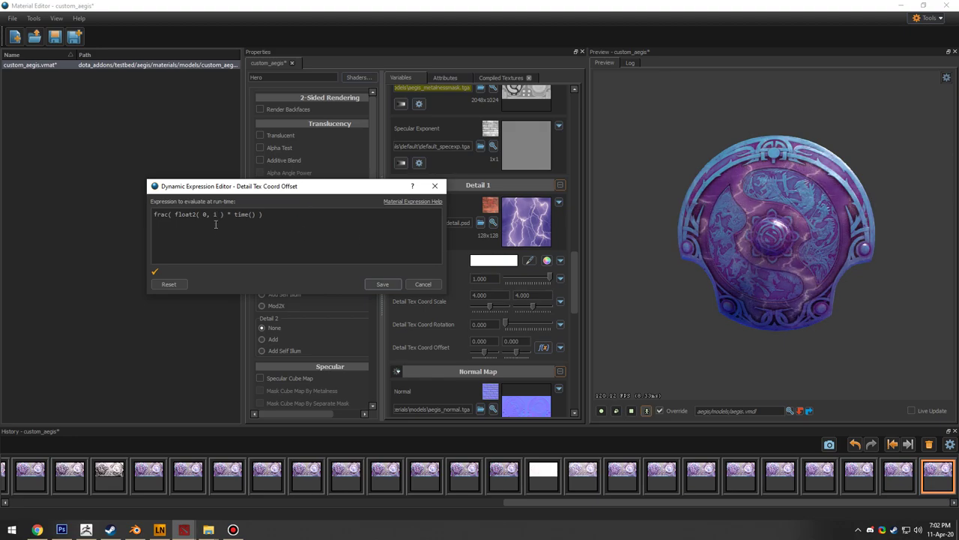
pyautogui.press('BackSpace')
pyautogui.write('2')
pyautogui.press('BackSpace')
pyautogui.write('4')
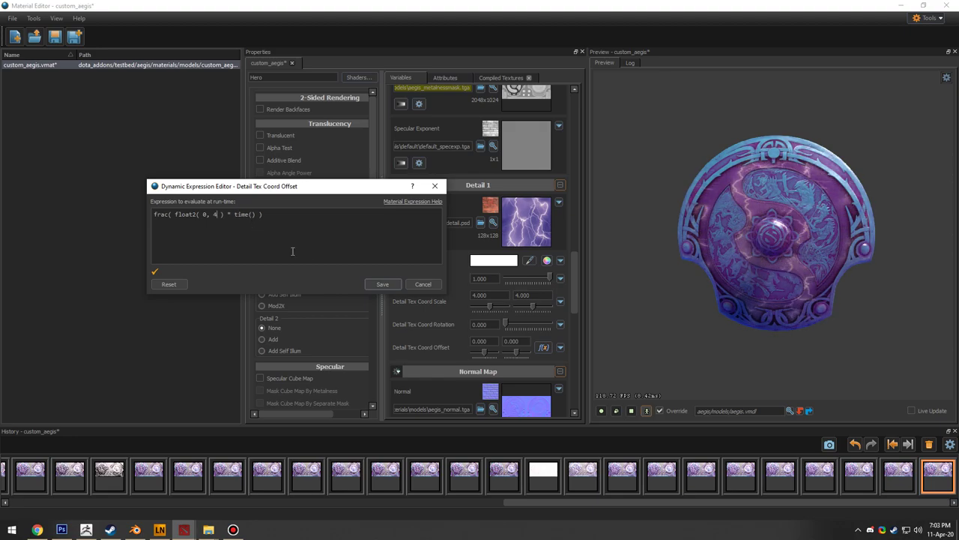
pyautogui.click(382, 284)
# Step: Examine the animated electric detail on the shield from several angles and distances
pyautogui.moveTo(667, 299)
pyautogui.mouseDown()
pyautogui.moveTo(817, 302)
pyautogui.moveTo(682, 301)
pyautogui.mouseUp()
pyautogui.moveTo(682, 301); pyautogui.dragTo(682, 270, button='right')
pyautogui.moveTo(682, 270)
pyautogui.mouseDown()
pyautogui.moveTo(645, 269)
pyautogui.moveTo(681, 270)
pyautogui.mouseUp()
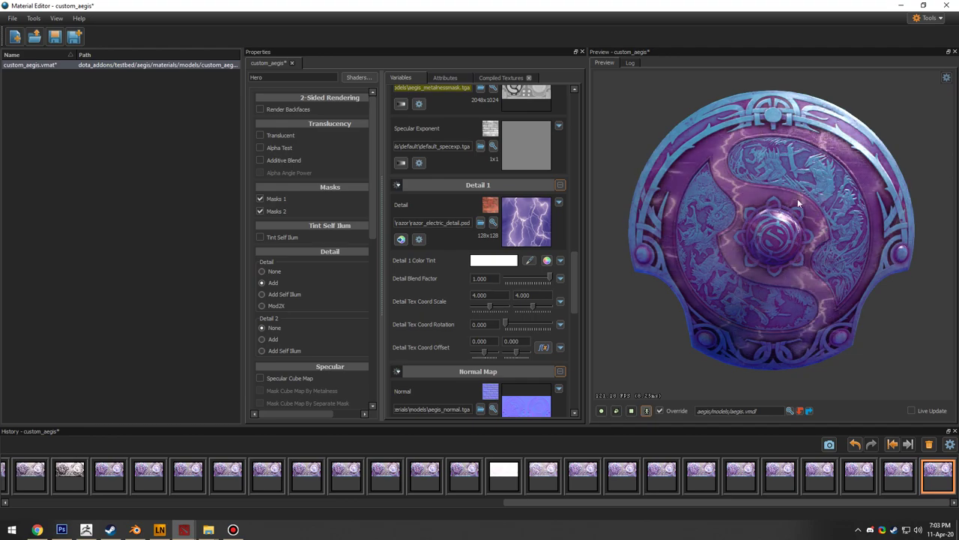
pyautogui.moveTo(742, 264); pyautogui.dragTo(727, 271)
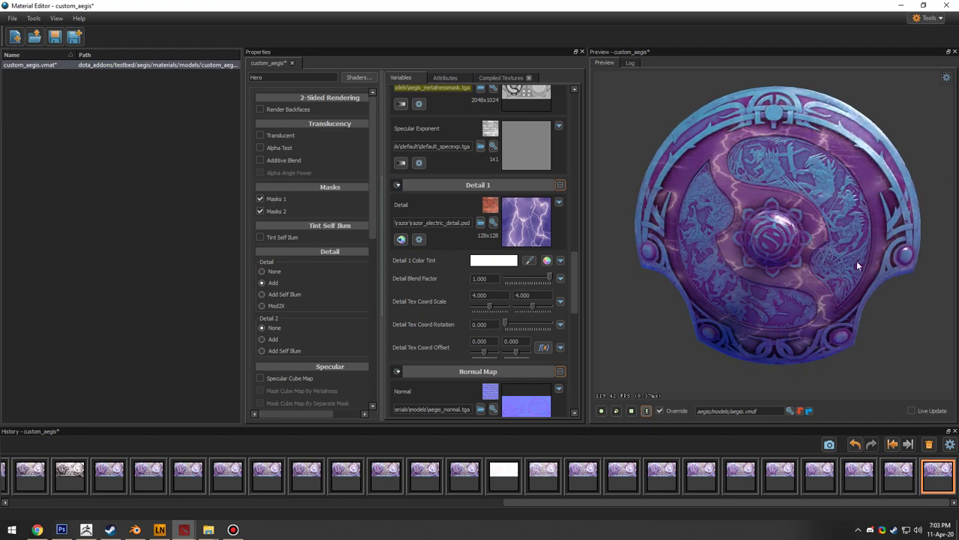
pyautogui.moveTo(831, 212); pyautogui.dragTo(787, 240)
pyautogui.scroll(5, 770, 105)
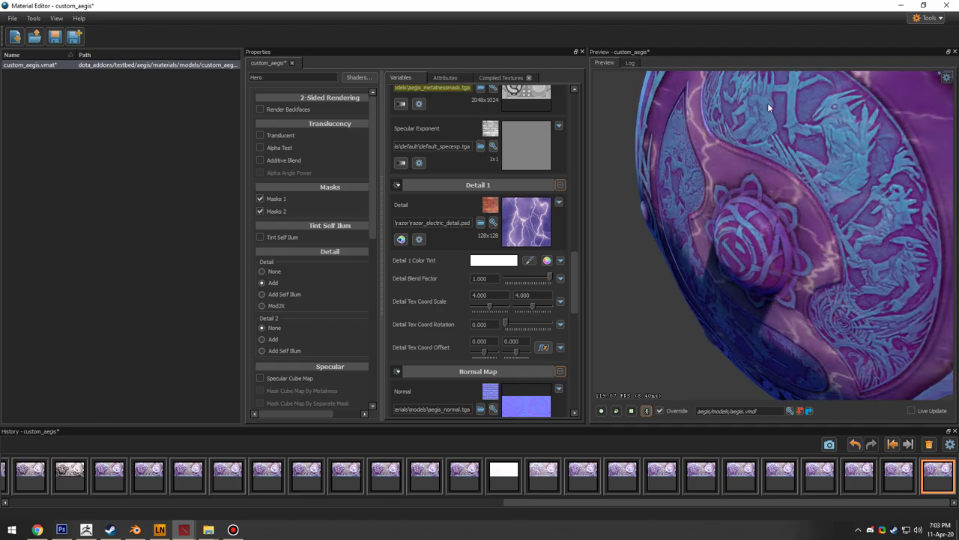
pyautogui.moveTo(850, 172); pyautogui.dragTo(914, 179)
pyautogui.scroll(-5, 850, 172)
pyautogui.moveTo(717, 162); pyautogui.dragTo(741, 238)
pyautogui.scroll(5, 740, 238)
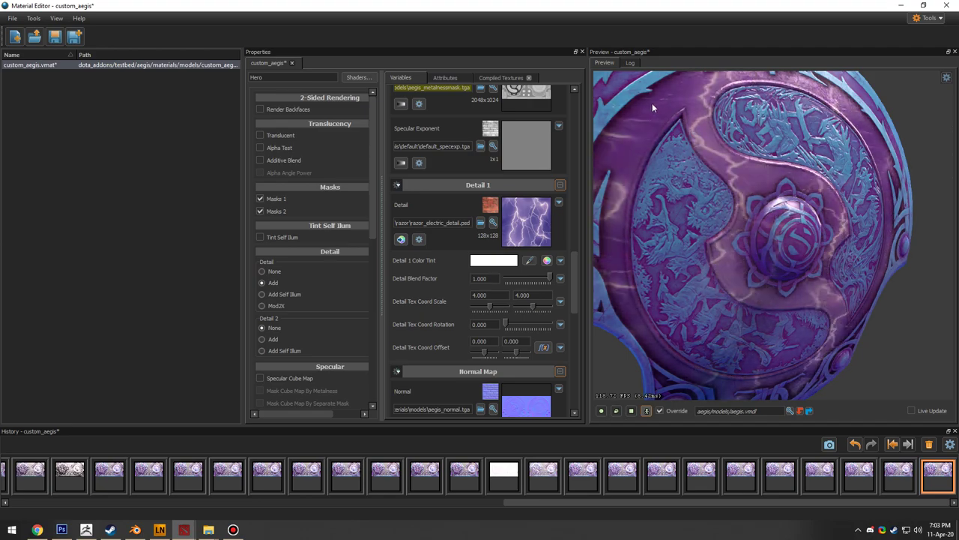
pyautogui.scroll(-5, 713, 238)
pyautogui.moveTo(714, 238); pyautogui.dragTo(660, 241)
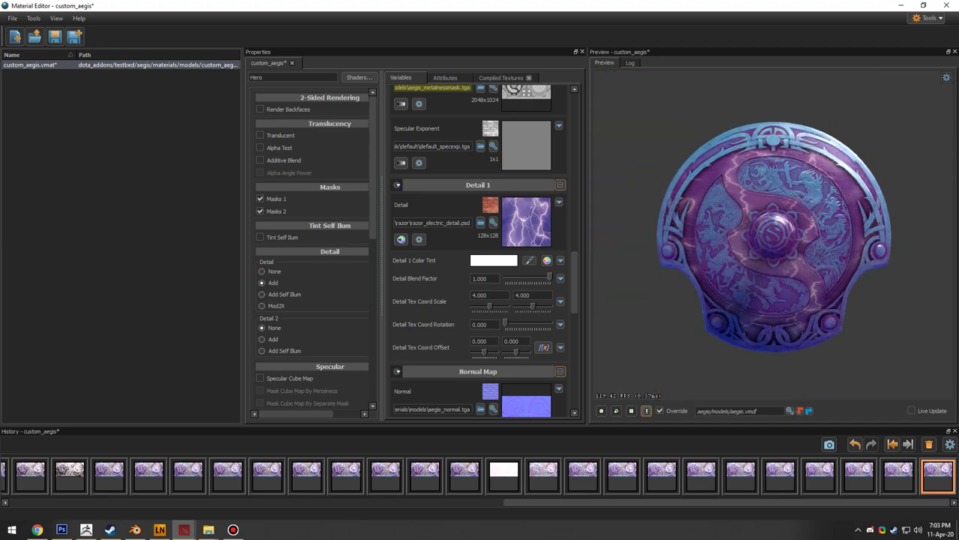
pyautogui.scroll(2, 757, 233)
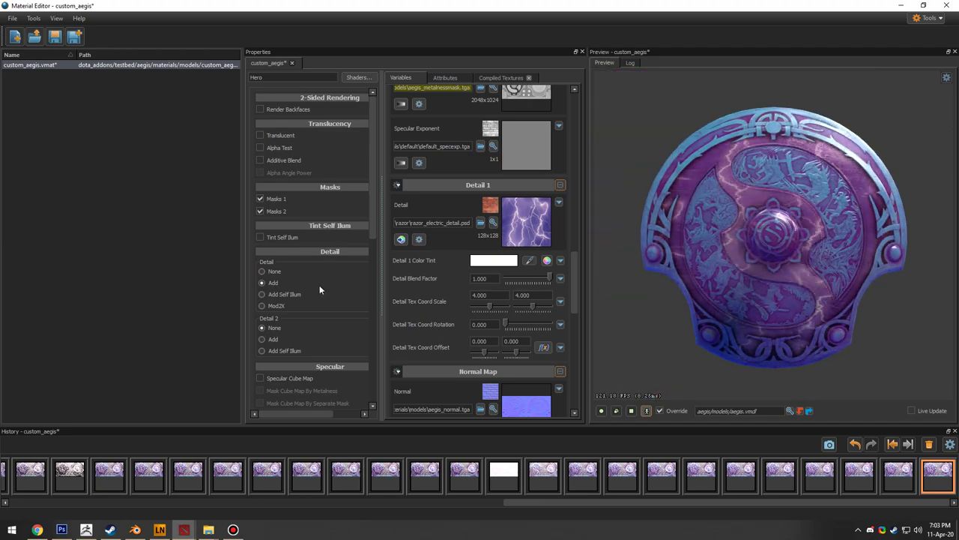
# Step: Try ember_spirit_detail.psd and doom_burninating_detail.psd as the shield's Detail 1 texture
pyautogui.click(494, 223)
pyautogui.scroll(8, 512, 249)
pyautogui.scroll(-1, 524, 273)
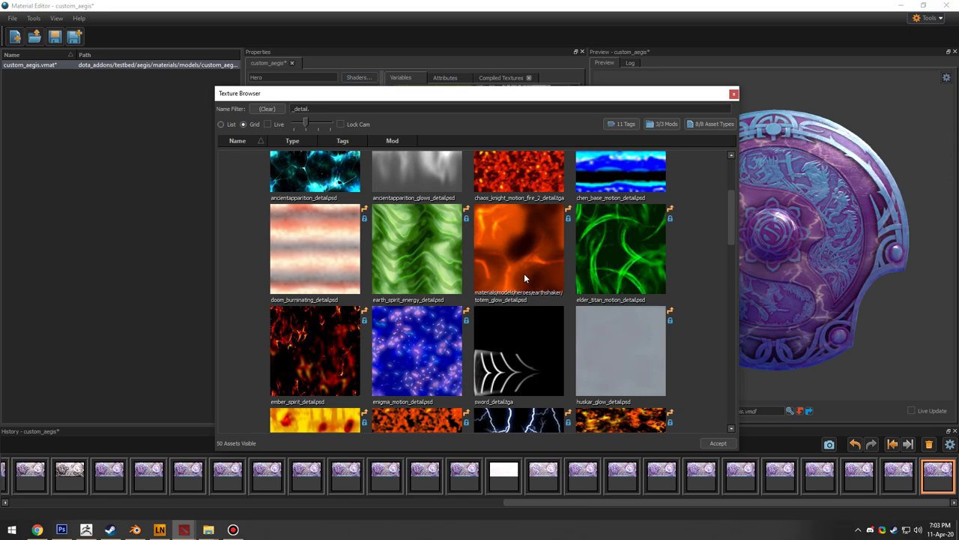
pyautogui.scroll(-2, 497, 285)
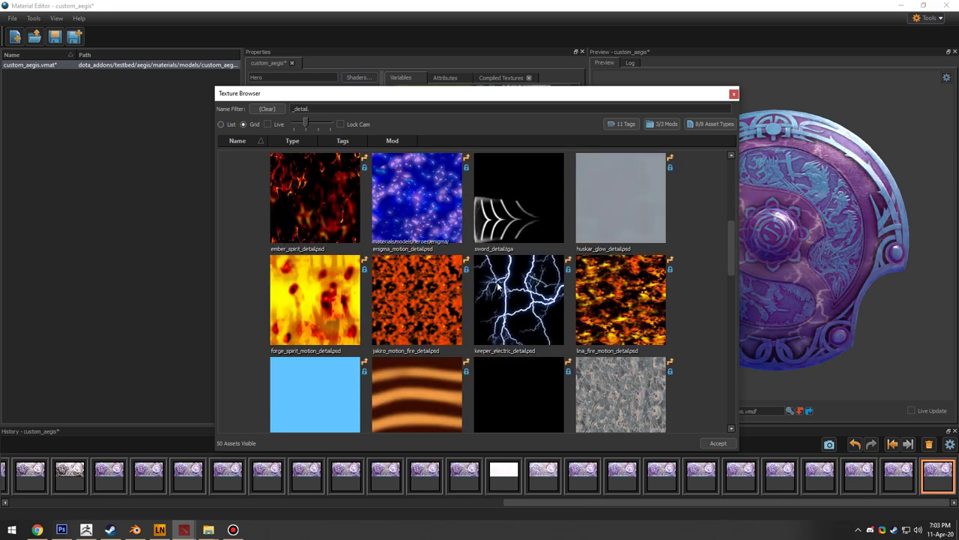
pyautogui.scroll(4, 465, 300)
pyautogui.scroll(-2, 314, 330)
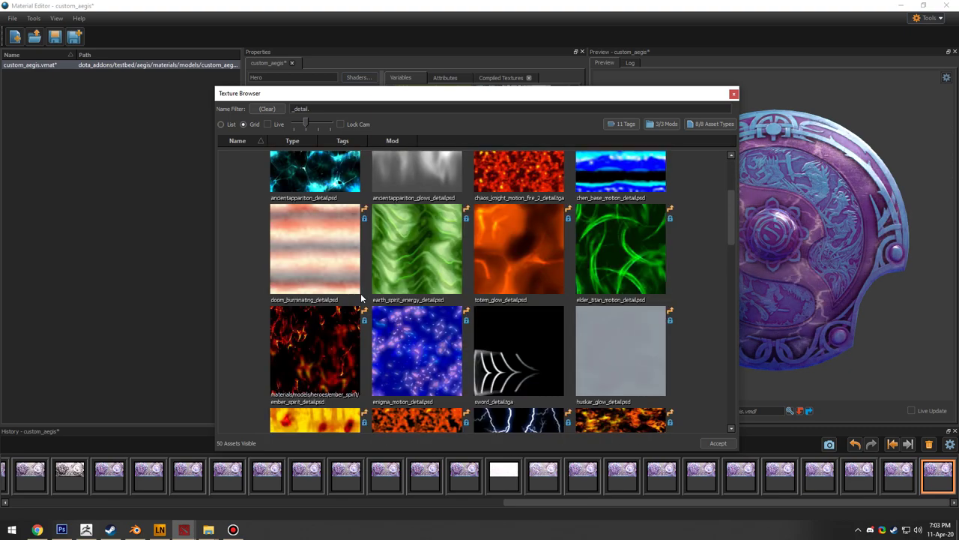
pyautogui.doubleClick(288, 340)
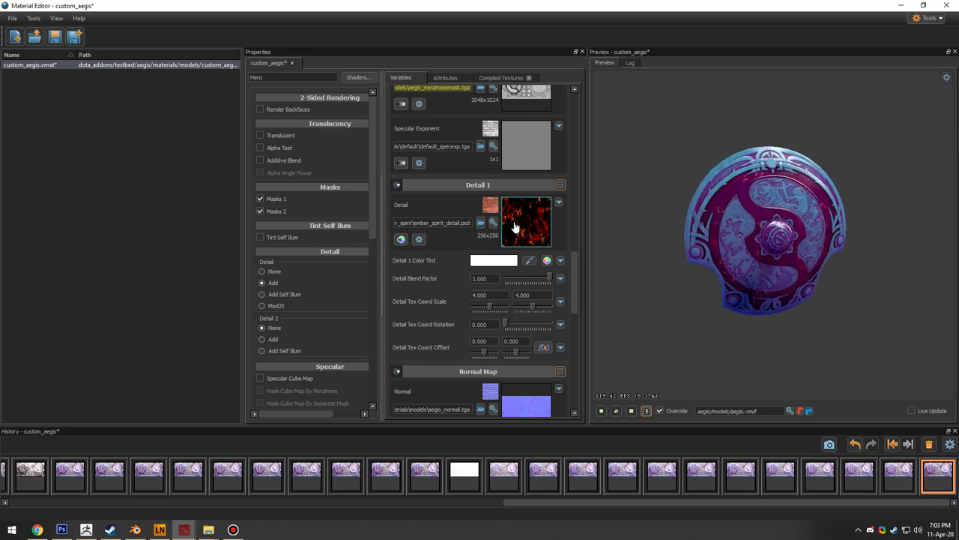
pyautogui.click(494, 223)
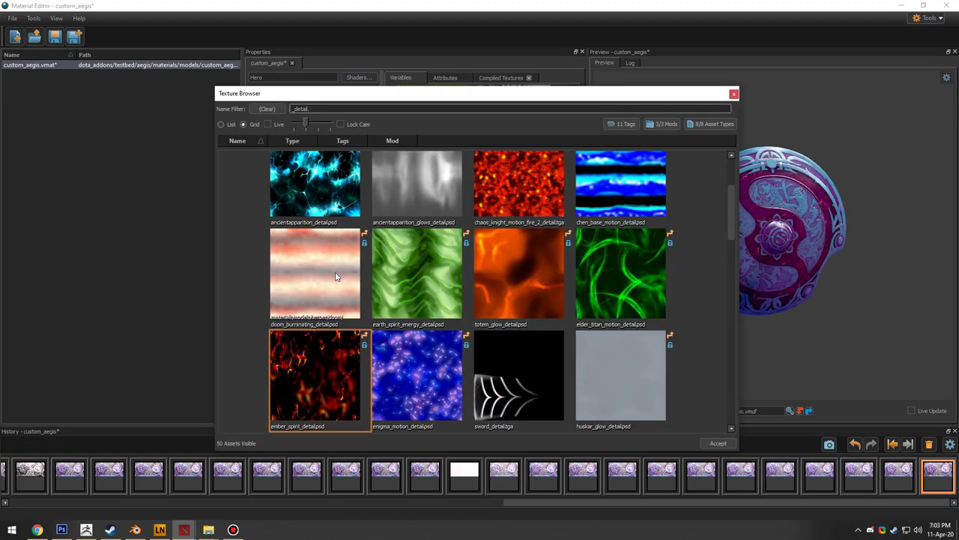
pyautogui.scroll(-1, 336, 277)
pyautogui.doubleClick(314, 239)
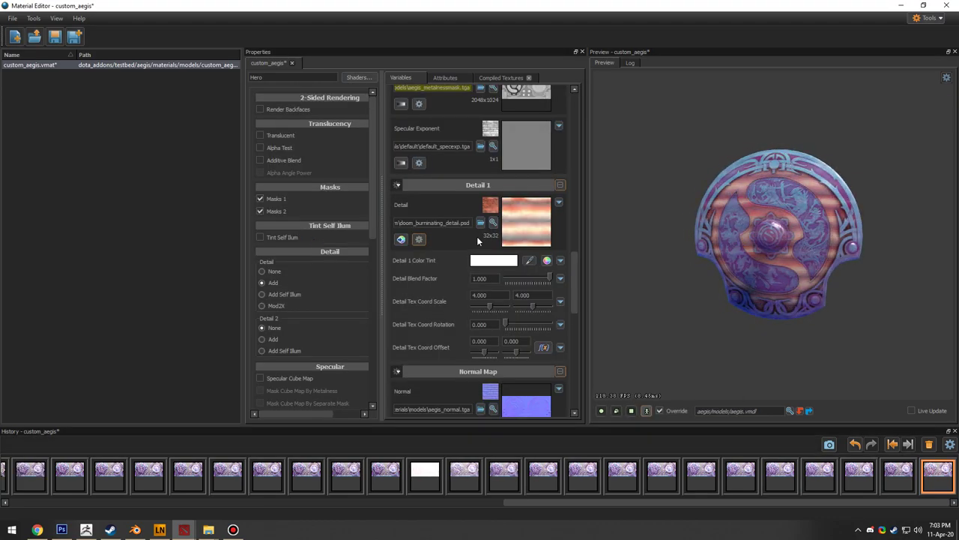
# Step: Try keeper_electric_detail.psd and lina_fire_motion_detail.psd as the shield's Detail 1 texture
pyautogui.click(493, 223)
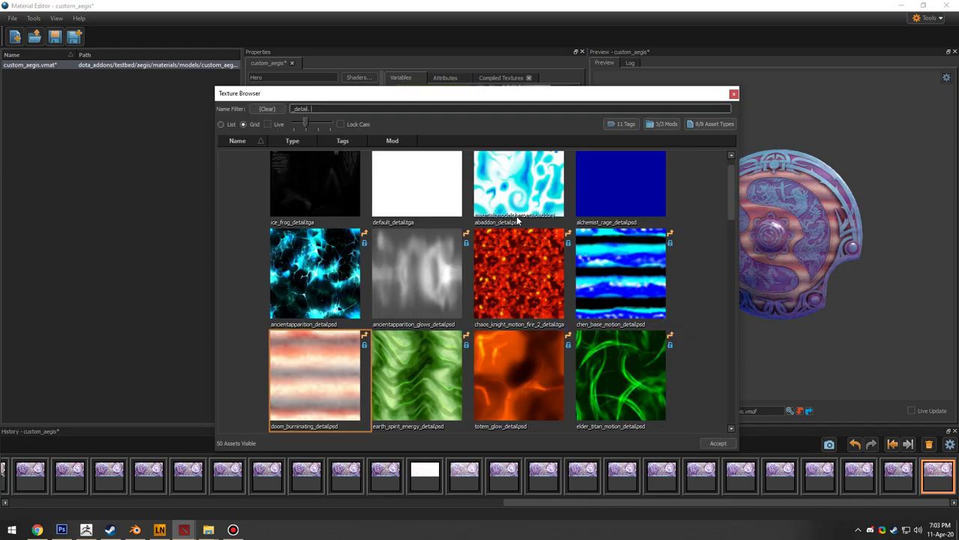
pyautogui.scroll(-2, 361, 270)
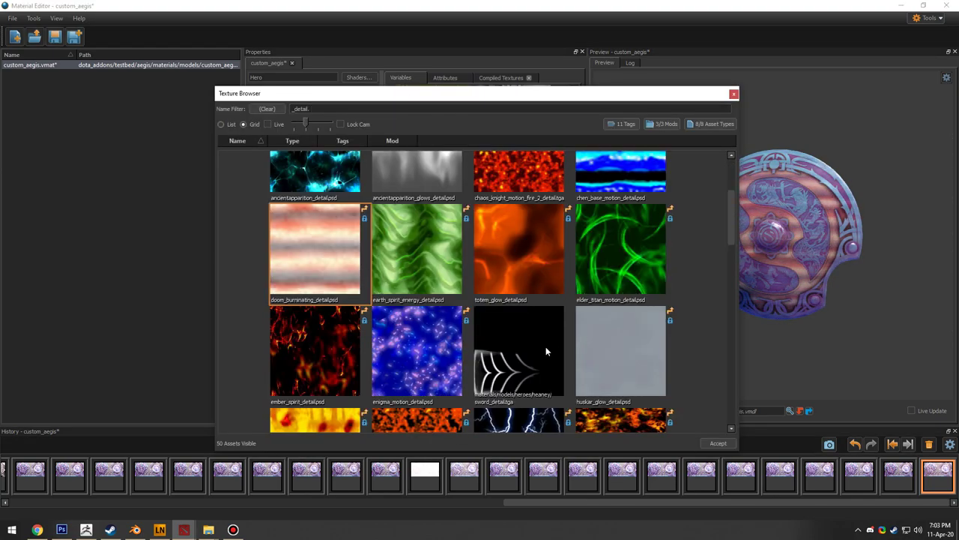
pyautogui.scroll(-3, 510, 311)
pyautogui.doubleClick(510, 310)
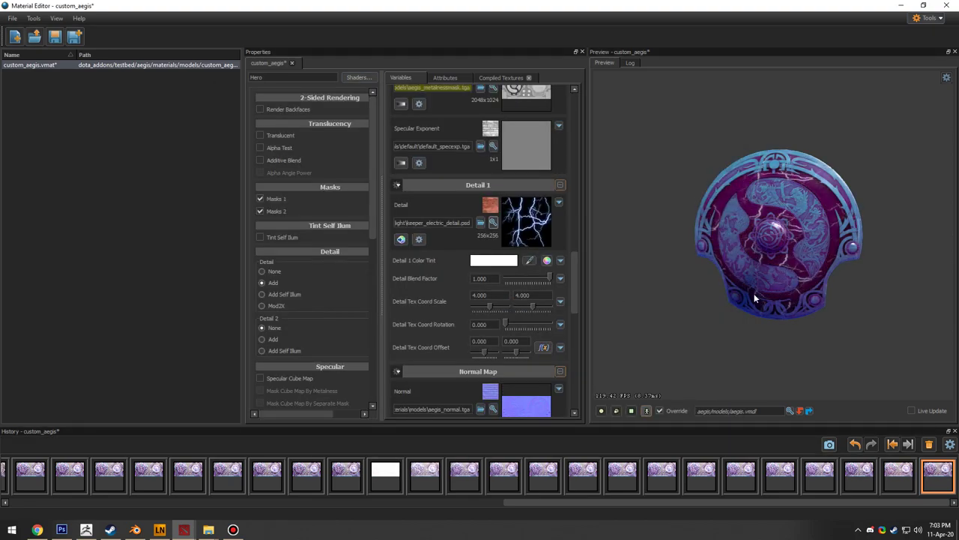
pyautogui.click(493, 223)
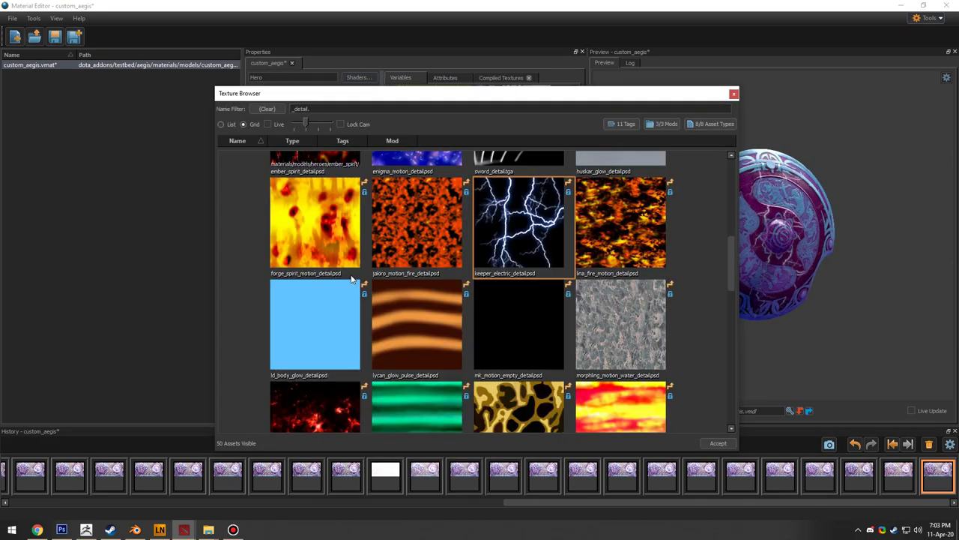
pyautogui.doubleClick(620, 239)
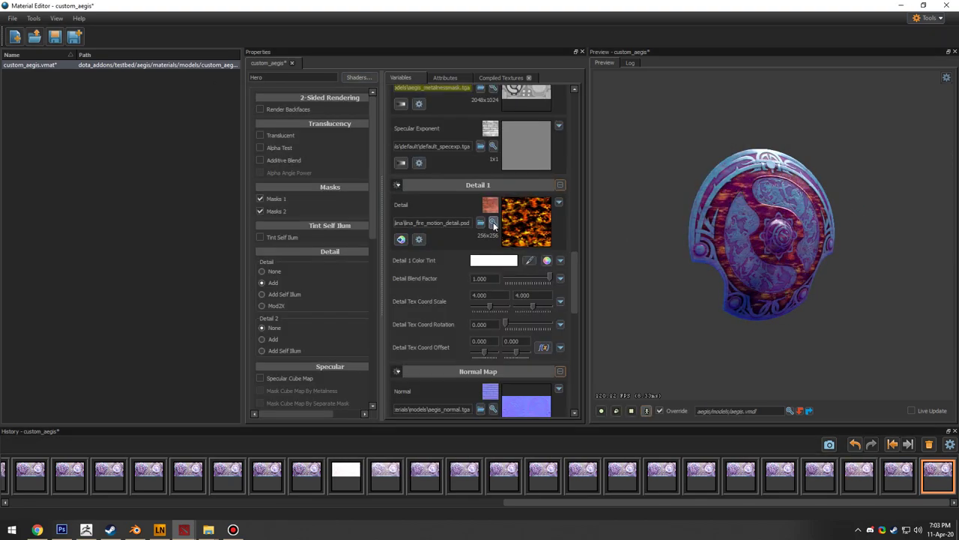
# Step: Try ancientapparition_detail.psd as the shield's Detail 1 texture
pyautogui.click(493, 222)
pyautogui.scroll(5, 400, 281)
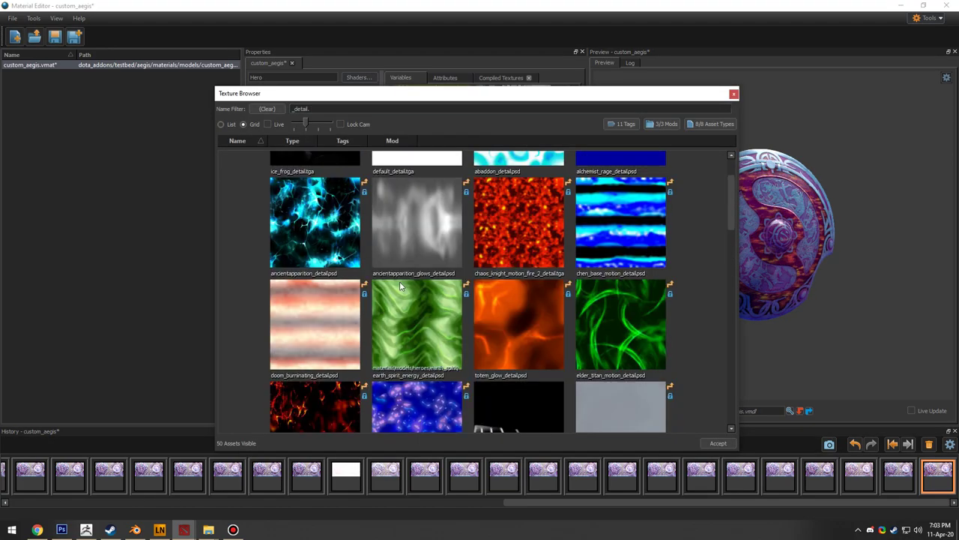
pyautogui.doubleClick(306, 307)
# Step: Set both Detail Tex Coord Scale values of Detail 1 to 1.000 and check the pattern on the shield
pyautogui.click(496, 296)
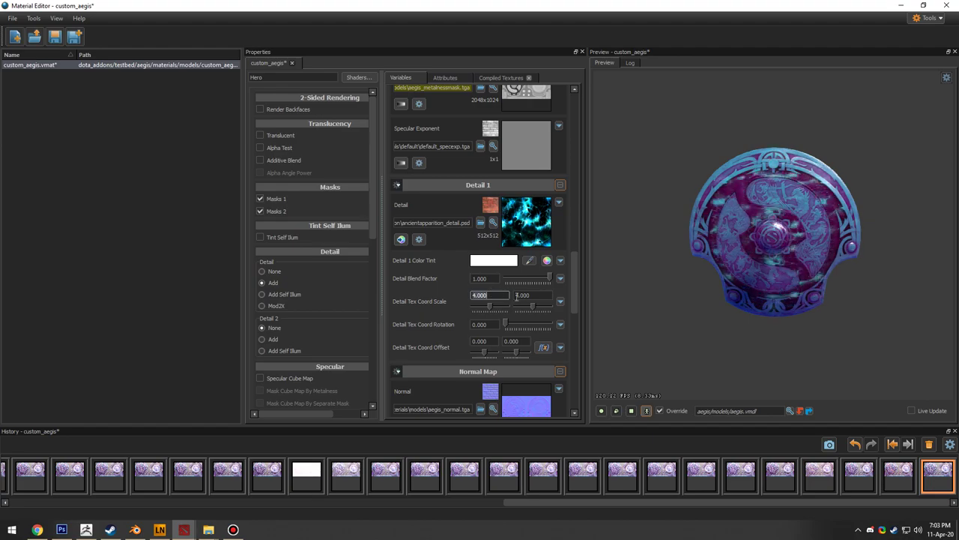
pyautogui.doubleClick(536, 295)
pyautogui.write('1')
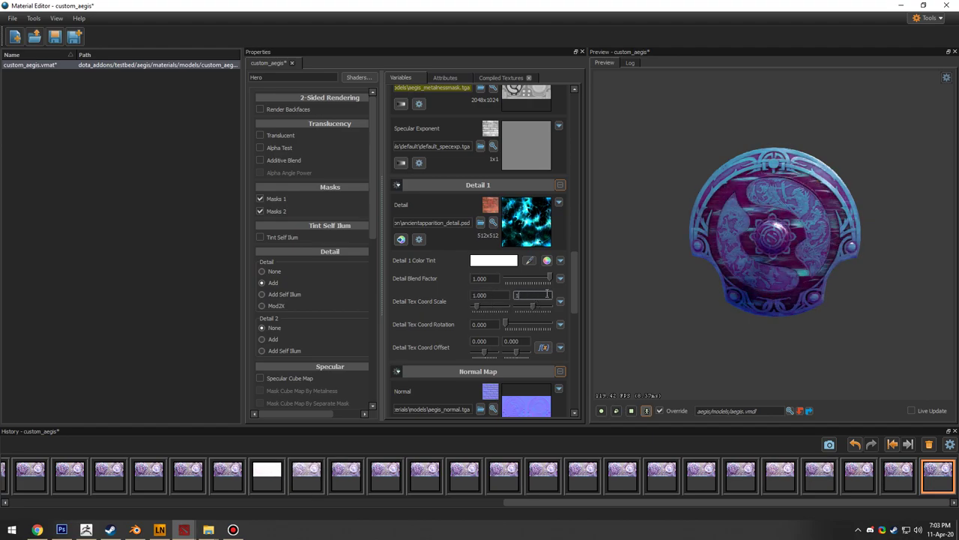
pyautogui.press('Return')
pyautogui.moveTo(758, 284); pyautogui.dragTo(710, 303)
# Step: Change the second float2 component in the Detail Tex Coord Offset expression to 1 and save the expression
pyautogui.click(544, 347)
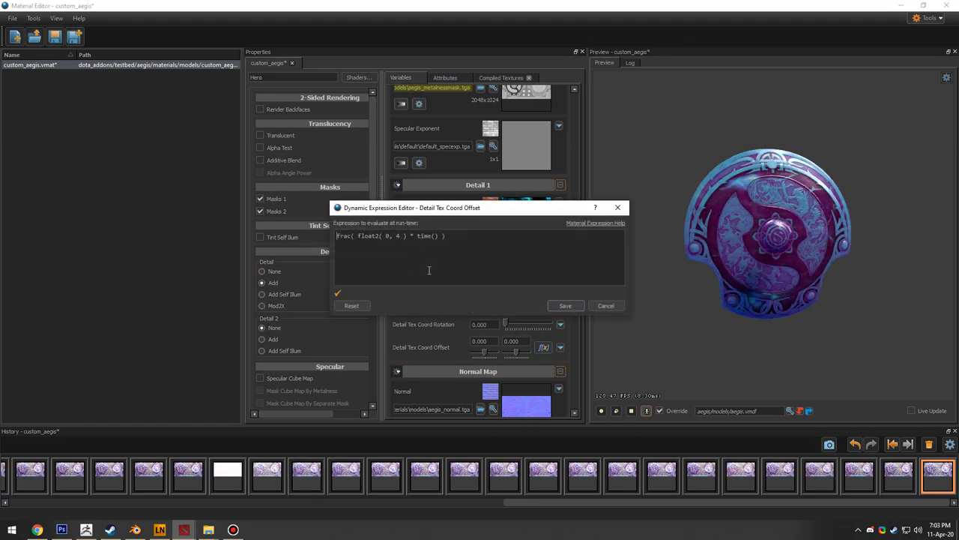
pyautogui.write('1')
pyautogui.click(566, 305)
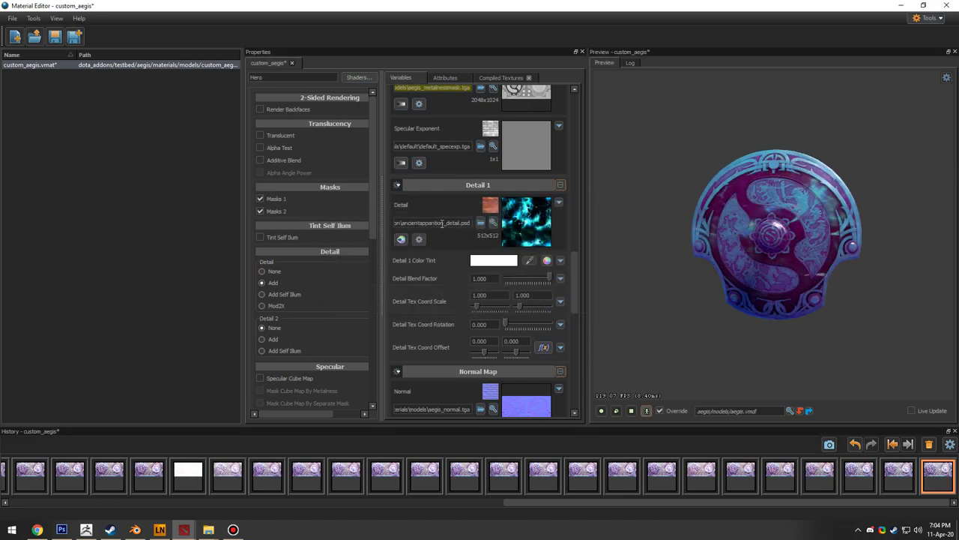
# Step: Switch the first Detail mode to Add Self Illum and check the glow on the shield up close
pyautogui.click(263, 295)
pyautogui.scroll(3, 788, 279)
pyautogui.moveTo(789, 279); pyautogui.dragTo(952, 277)
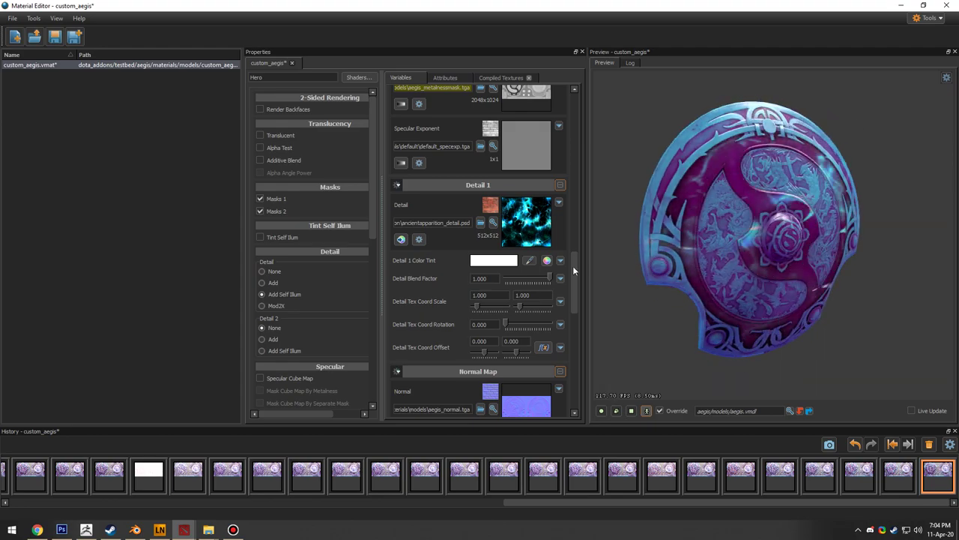
# Step: Raise the Bloom Scale to 0.727, keep Bloom Shift at 0, and inspect the shield's bloom from several angles
pyautogui.moveTo(572, 288); pyautogui.dragTo(577, 132)
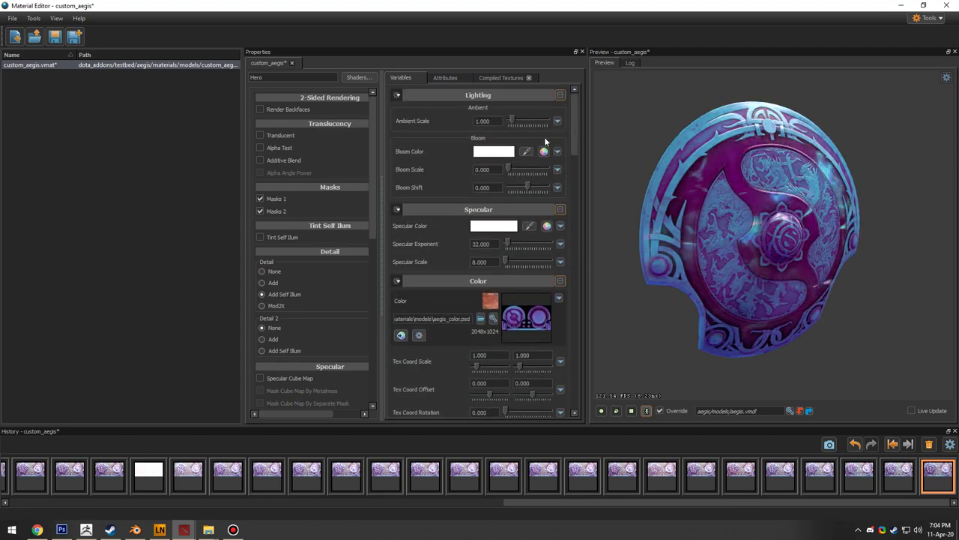
pyautogui.moveTo(509, 170); pyautogui.dragTo(535, 168)
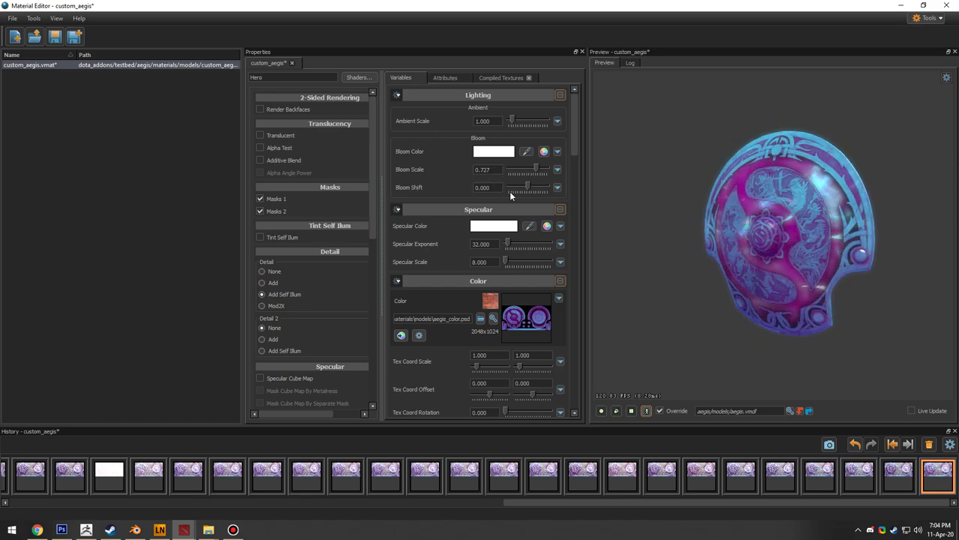
pyautogui.moveTo(527, 188); pyautogui.dragTo(528, 188)
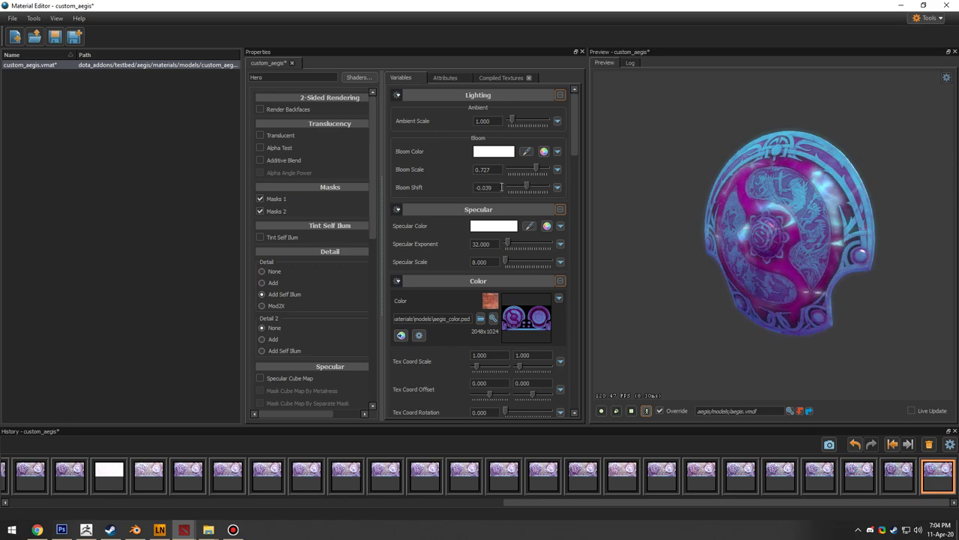
pyautogui.doubleClick(500, 187)
pyautogui.write('0')
pyautogui.press('Return')
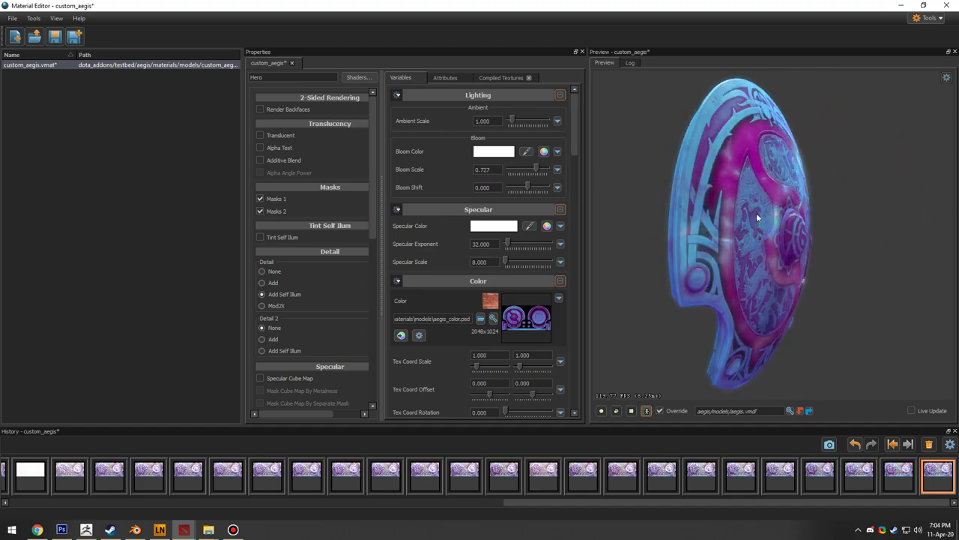
pyautogui.moveTo(574, 130); pyautogui.dragTo(579, 269)
pyautogui.scroll(3, 737, 222)
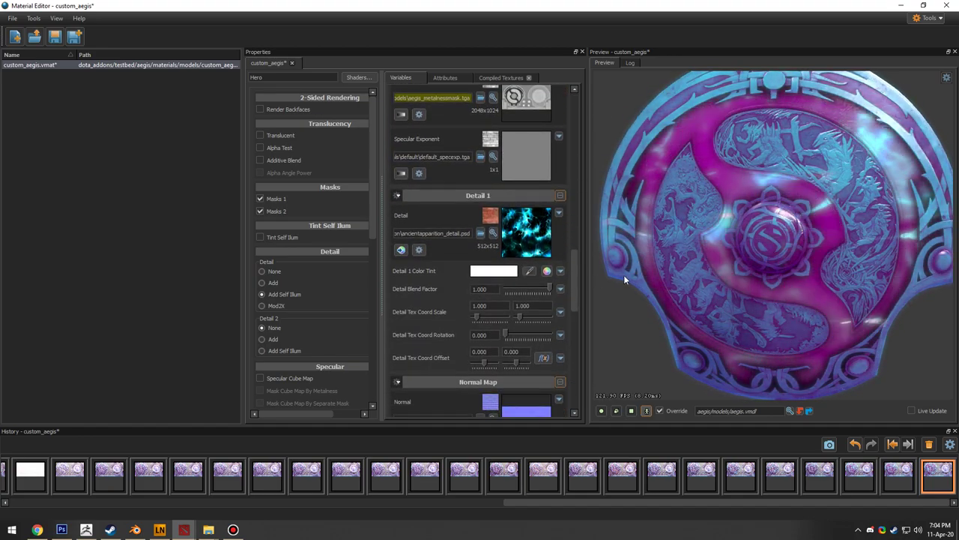
pyautogui.scroll(-3, 693, 254)
pyautogui.moveTo(828, 260); pyautogui.dragTo(768, 260)
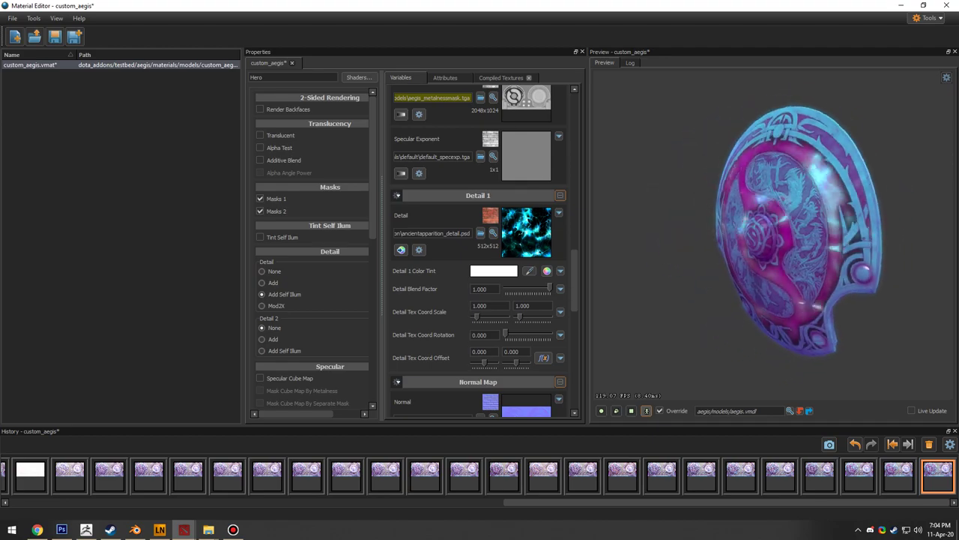
# Step: Browse the available detail textures and assign keeper_electric_detail.psd as the Detail 1 texture
pyautogui.moveTo(577, 286); pyautogui.dragTo(577, 302)
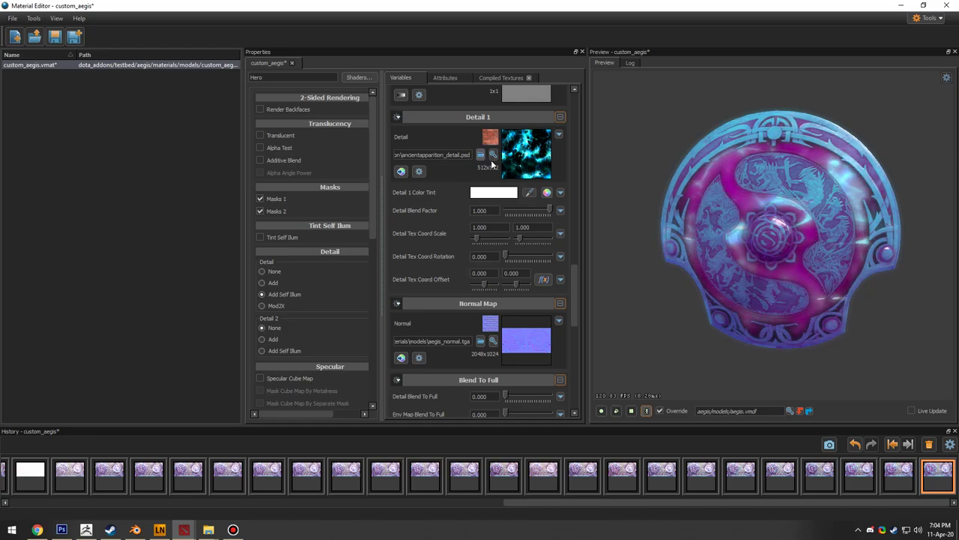
pyautogui.click(493, 155)
pyautogui.scroll(-1, 519, 251)
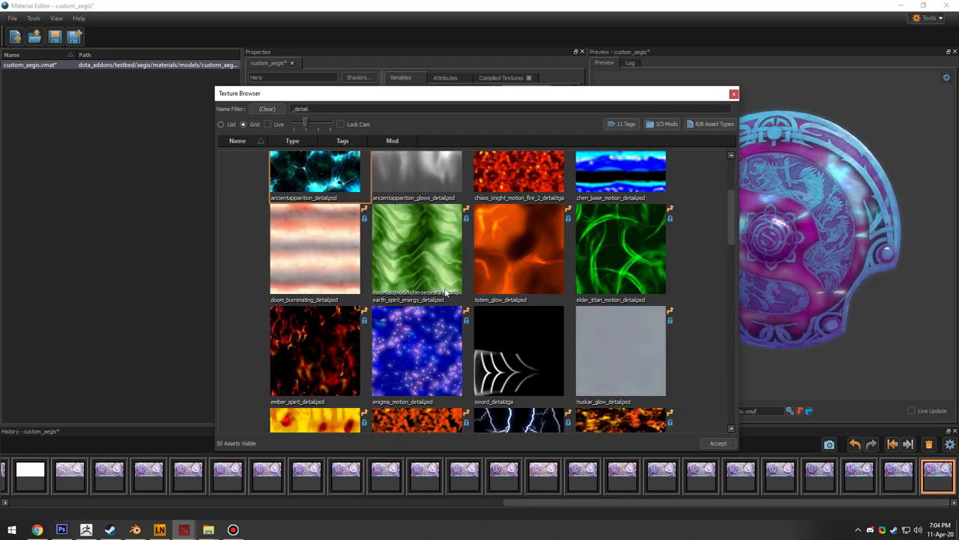
pyautogui.scroll(-6, 446, 293)
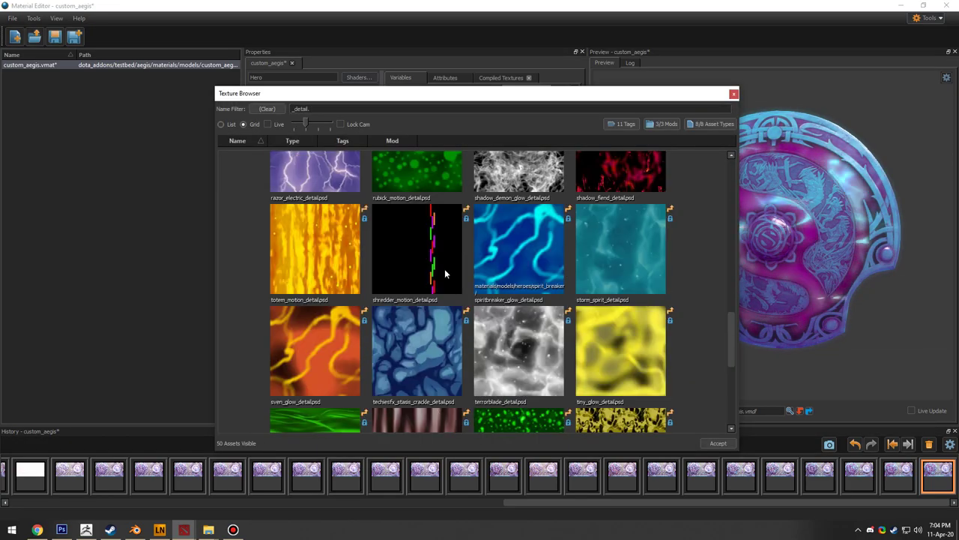
pyautogui.scroll(-3, 470, 267)
pyautogui.scroll(10, 480, 265)
pyautogui.scroll(-7, 491, 264)
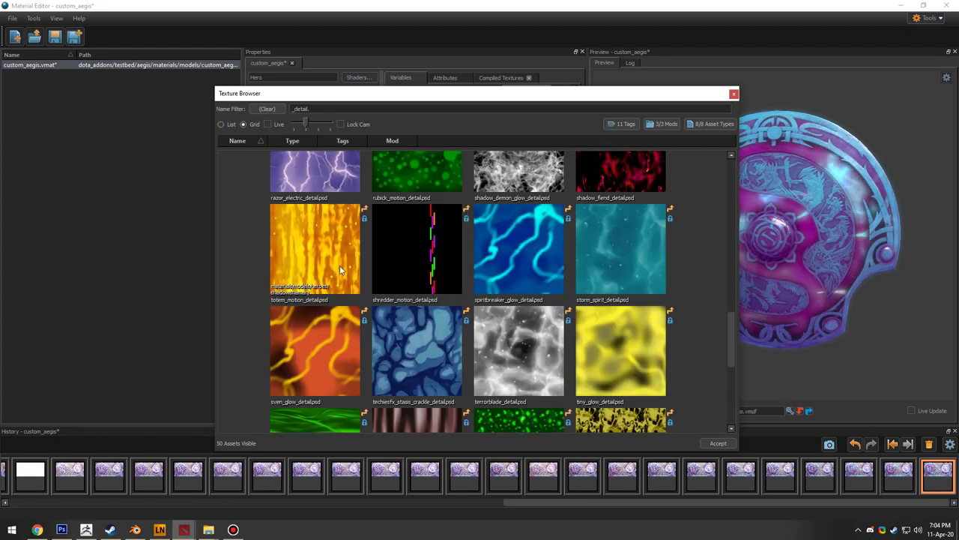
pyautogui.scroll(1, 350, 286)
pyautogui.scroll(3, 445, 249)
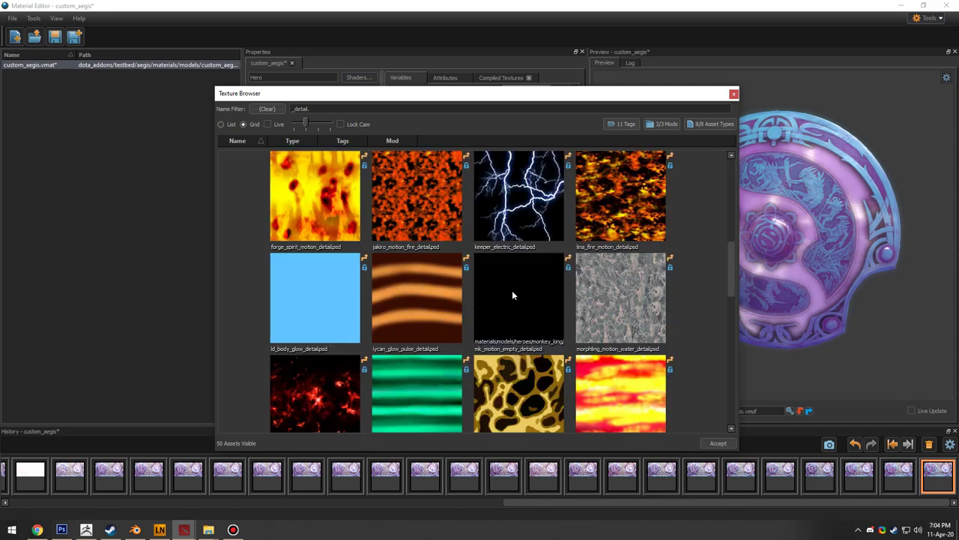
pyautogui.scroll(2, 523, 271)
pyautogui.click(518, 360)
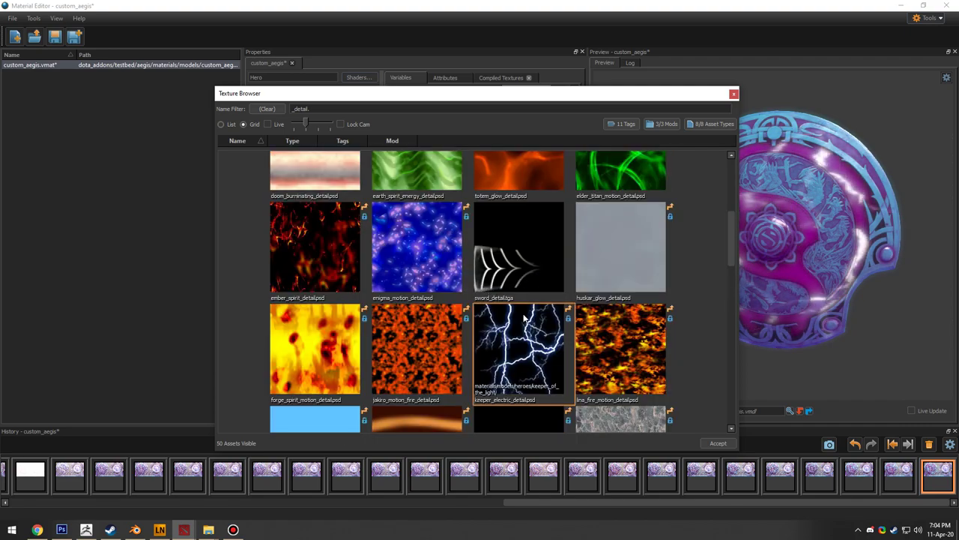
pyautogui.doubleClick(517, 361)
# Step: Lower the Detail Blend Factor to 0.202 and check the electric detail at several distances
pyautogui.moveTo(527, 215)
pyautogui.mouseDown()
pyautogui.moveTo(501, 210)
pyautogui.moveTo(544, 215)
pyautogui.moveTo(515, 215)
pyautogui.mouseUp()
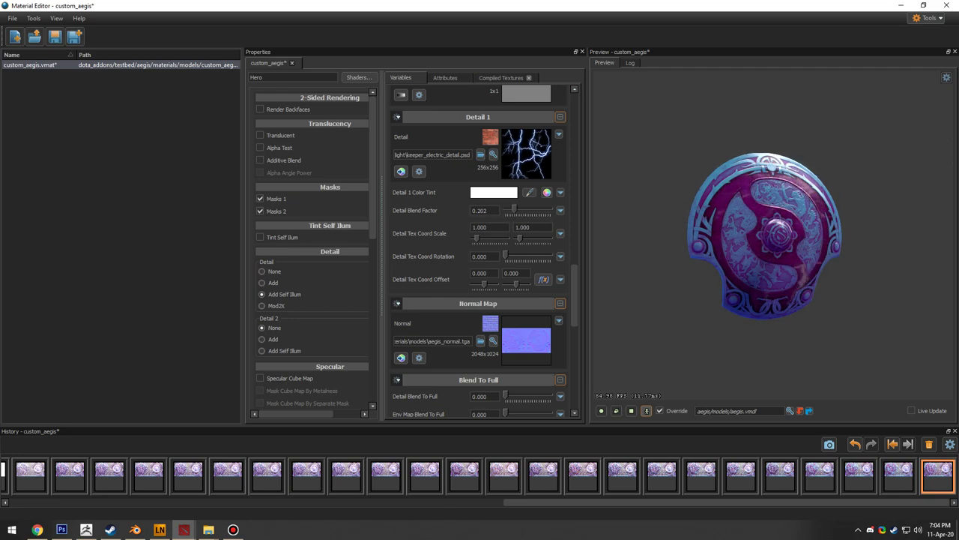
pyautogui.moveTo(788, 232); pyautogui.dragTo(764, 232)
pyautogui.scroll(5, 788, 232)
pyautogui.scroll(-8, 788, 232)
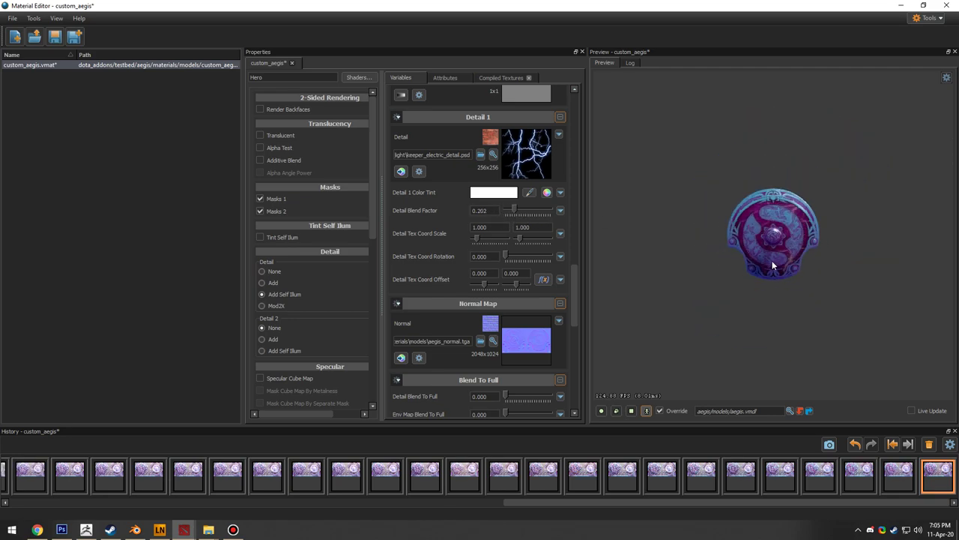
pyautogui.scroll(2, 794, 258)
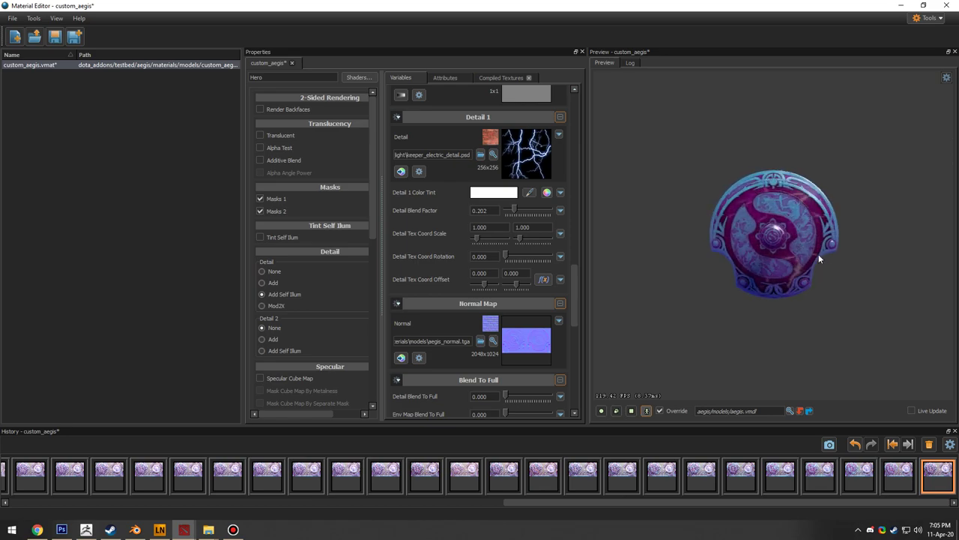
pyautogui.scroll(2, 818, 254)
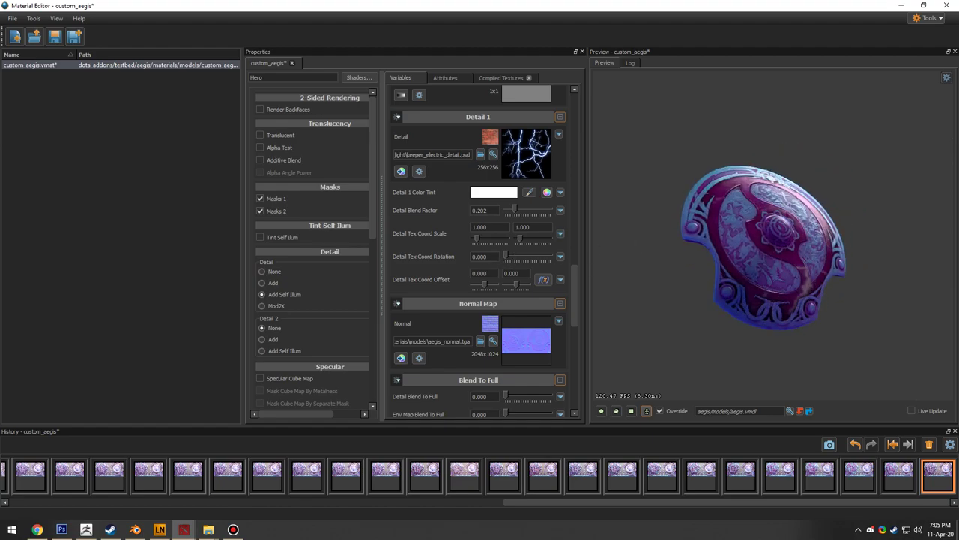
# Step: Try other Detail Tex Coord Rotation values on the electric detail, and return the rotation to 0
pyautogui.moveTo(511, 252); pyautogui.dragTo(529, 263)
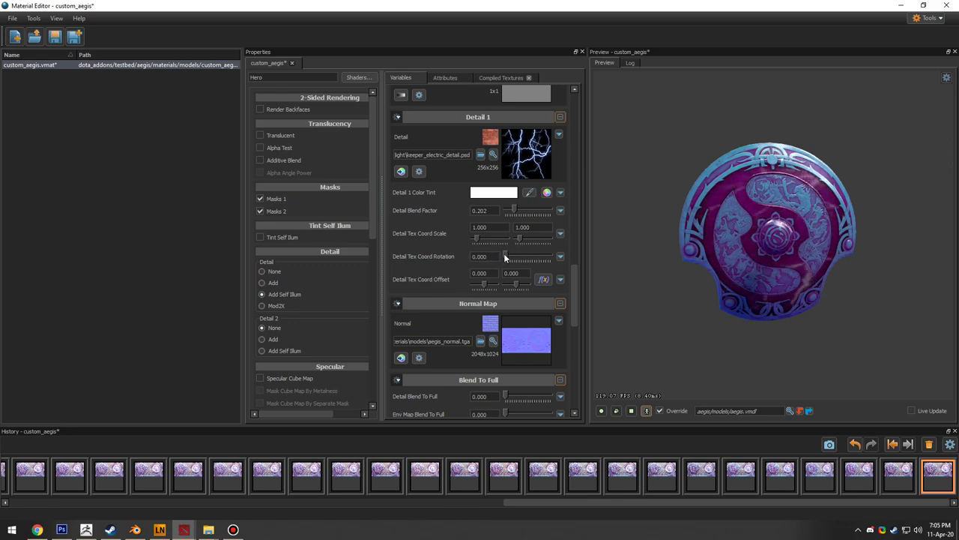
pyautogui.moveTo(513, 257)
pyautogui.mouseDown()
pyautogui.moveTo(546, 255)
pyautogui.moveTo(498, 258)
pyautogui.mouseUp()
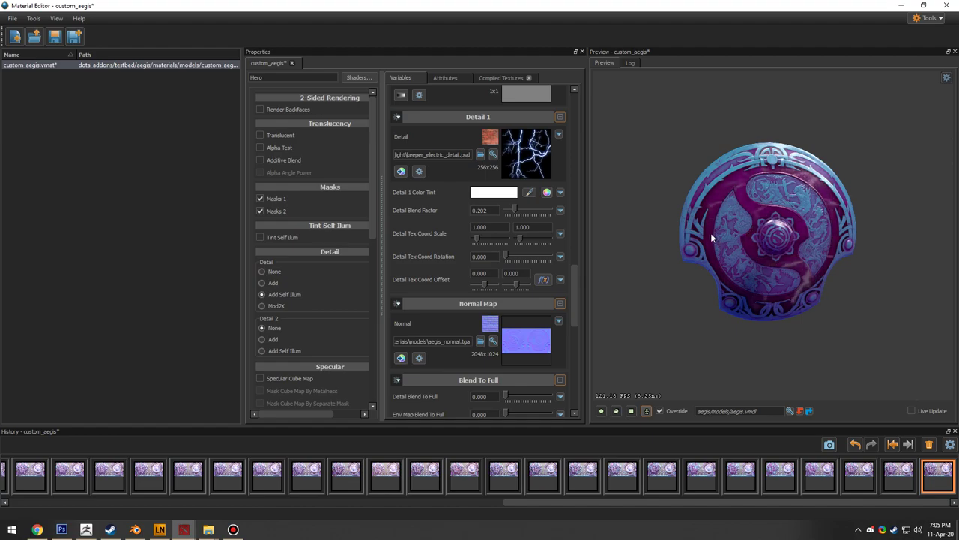
pyautogui.moveTo(771, 244); pyautogui.dragTo(793, 225)
pyautogui.scroll(2, 802, 244)
pyautogui.scroll(-2, 820, 235)
pyautogui.scroll(2, 779, 228)
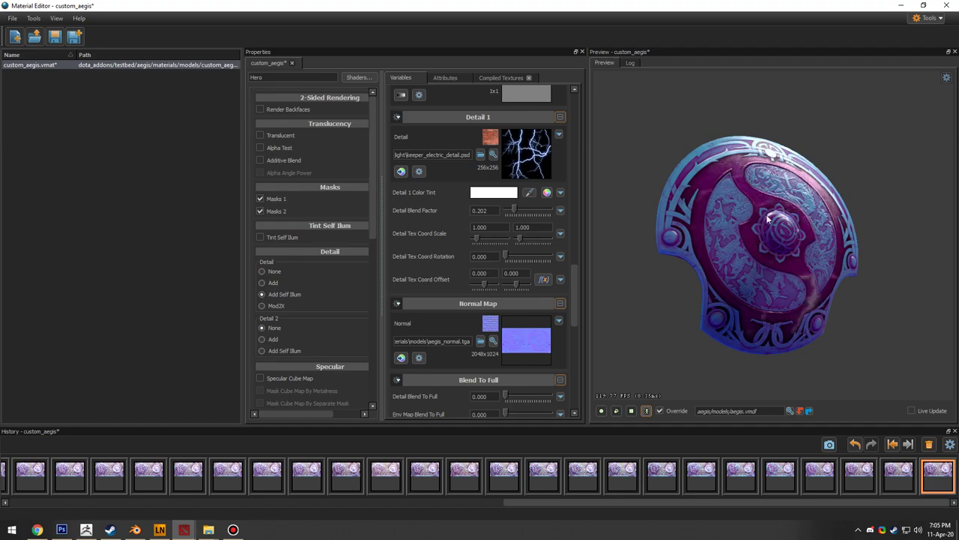
# Step: Save the custom_aegis material
pyautogui.moveTo(803, 205); pyautogui.dragTo(777, 209)
pyautogui.click(12, 18)
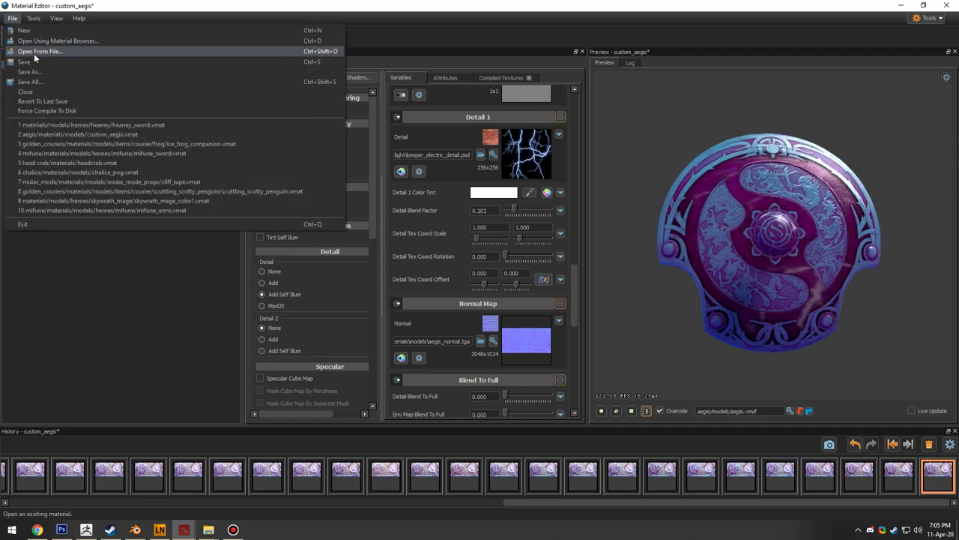
pyautogui.click(50, 62)
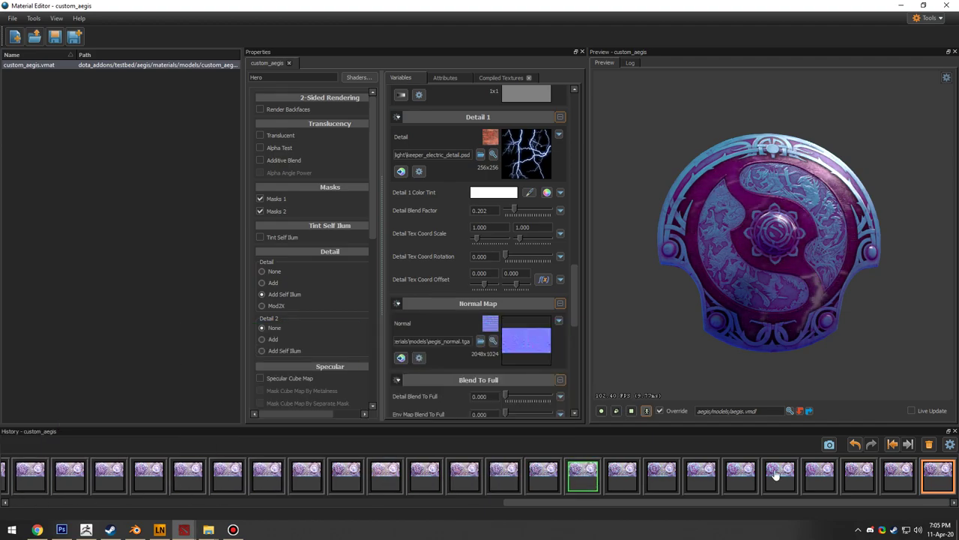
# Step: Revert the material to several earlier history states to compare their details, and restore the latest state
pyautogui.moveTo(902, 484)
pyautogui.click(819, 480)
pyautogui.click(673, 479)
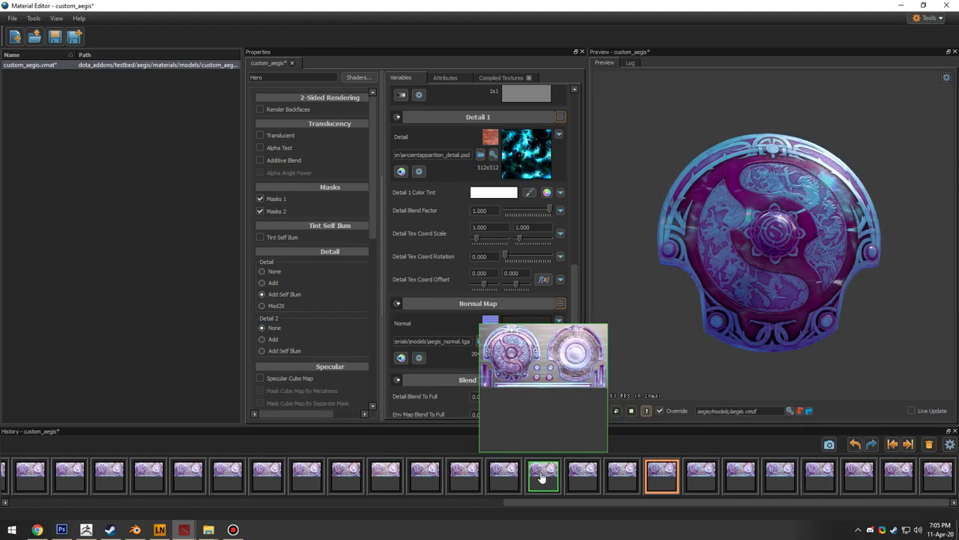
pyautogui.click(545, 478)
pyautogui.click(426, 472)
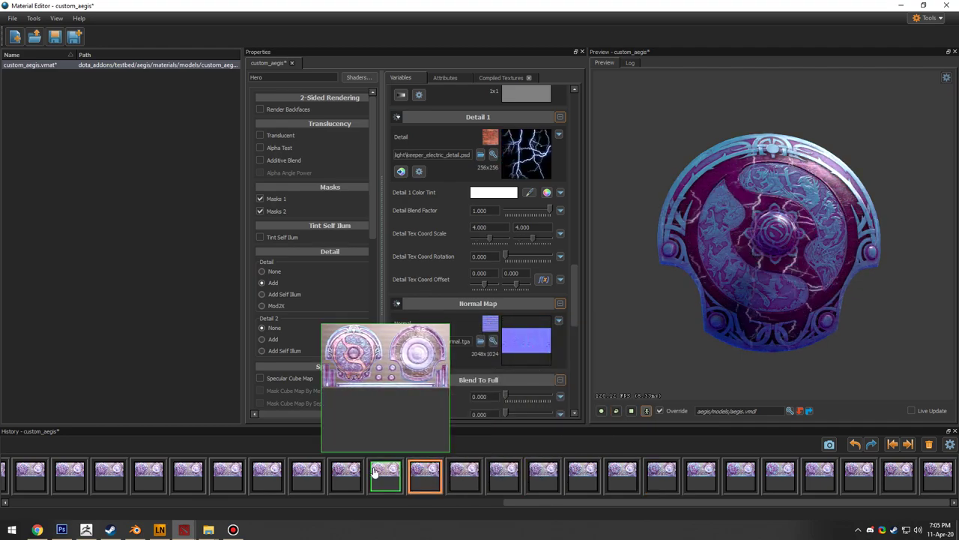
pyautogui.click(345, 474)
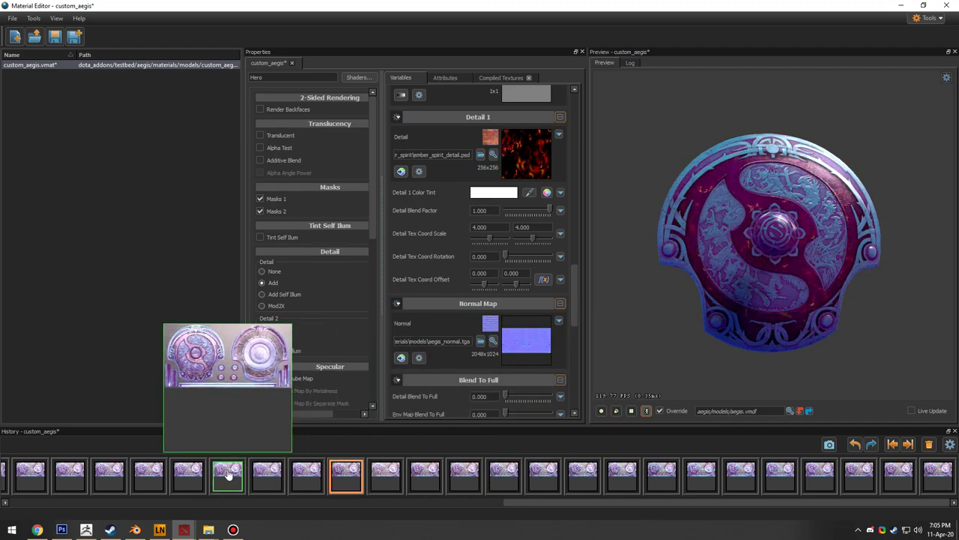
pyautogui.click(228, 472)
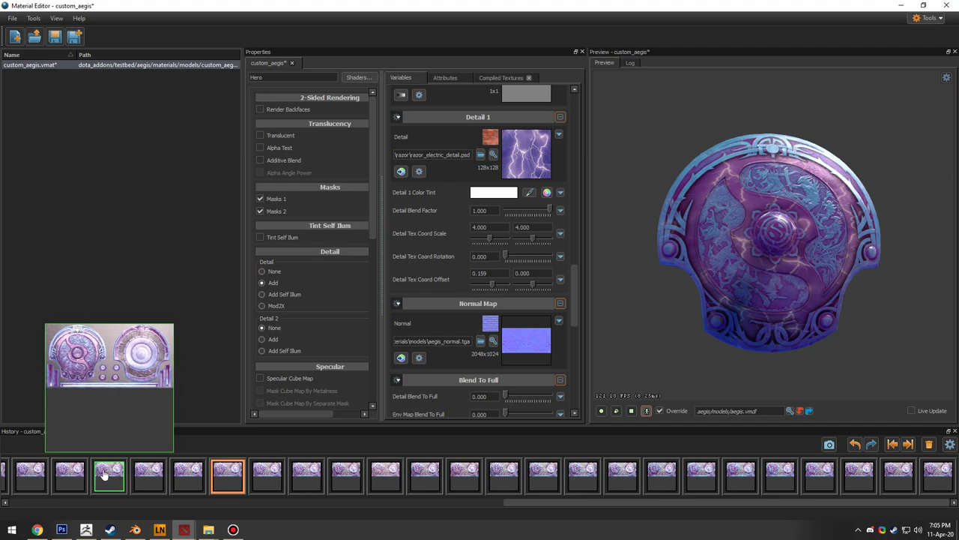
pyautogui.click(936, 476)
pyautogui.moveTo(933, 480)
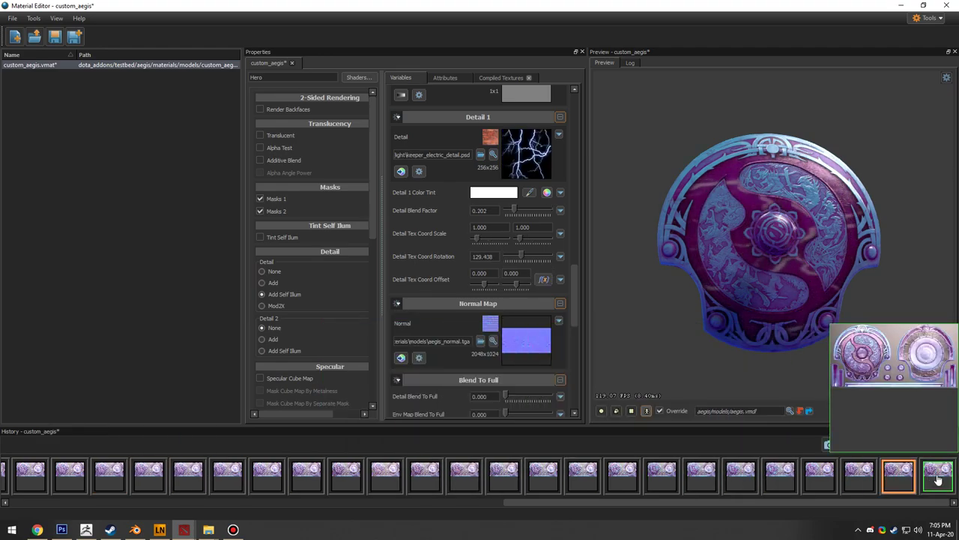
pyautogui.click(912, 476)
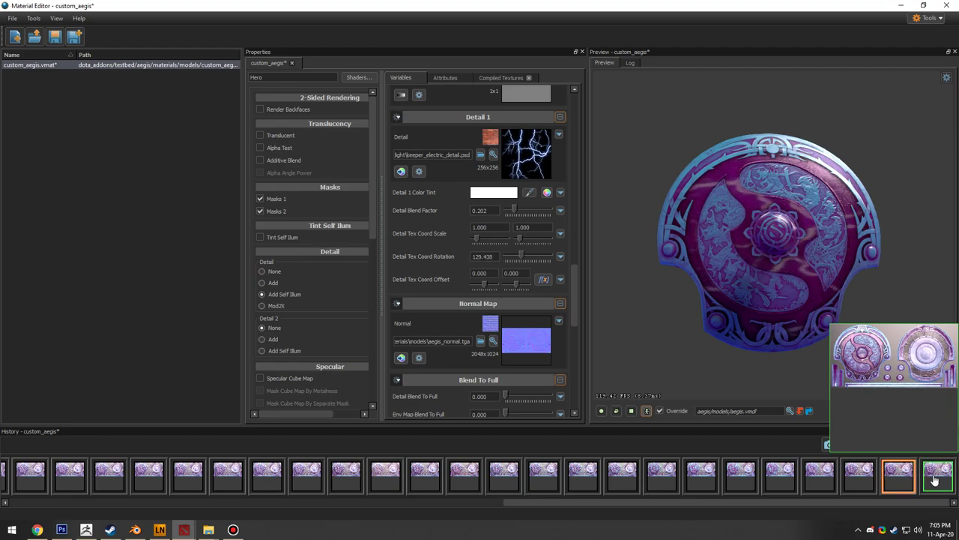
pyautogui.click(932, 474)
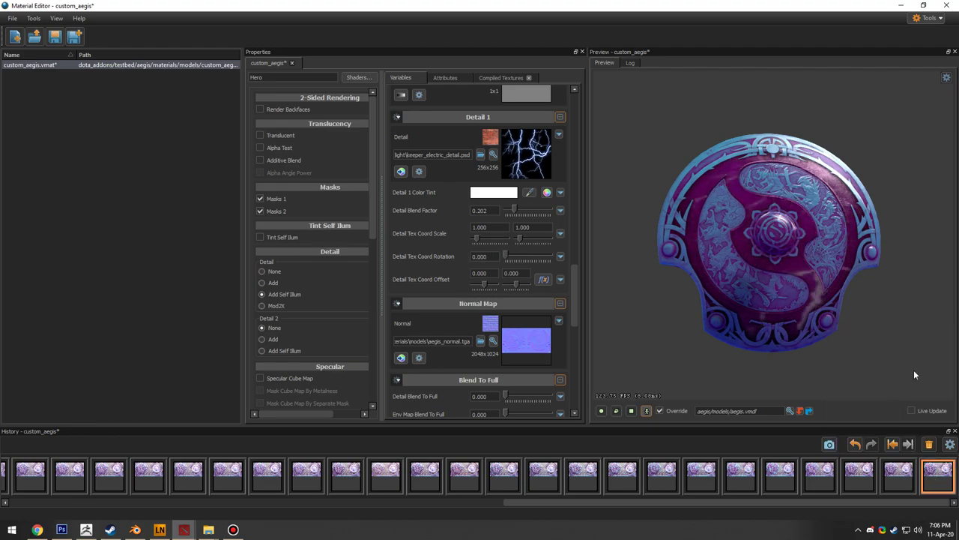
pyautogui.scroll(-3, 815, 227)
pyautogui.moveTo(815, 227)
pyautogui.mouseDown()
pyautogui.moveTo(712, 231)
pyautogui.moveTo(813, 227)
pyautogui.mouseUp()
pyautogui.scroll(3, 814, 227)
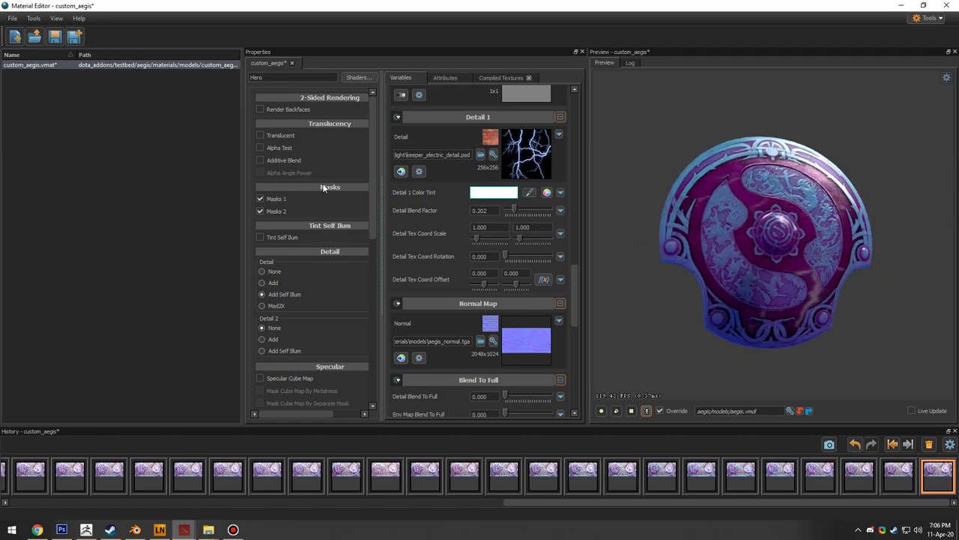
# Step: Save the custom_aegis material and close the Material Editor
pyautogui.click(12, 18)
pyautogui.click(27, 65)
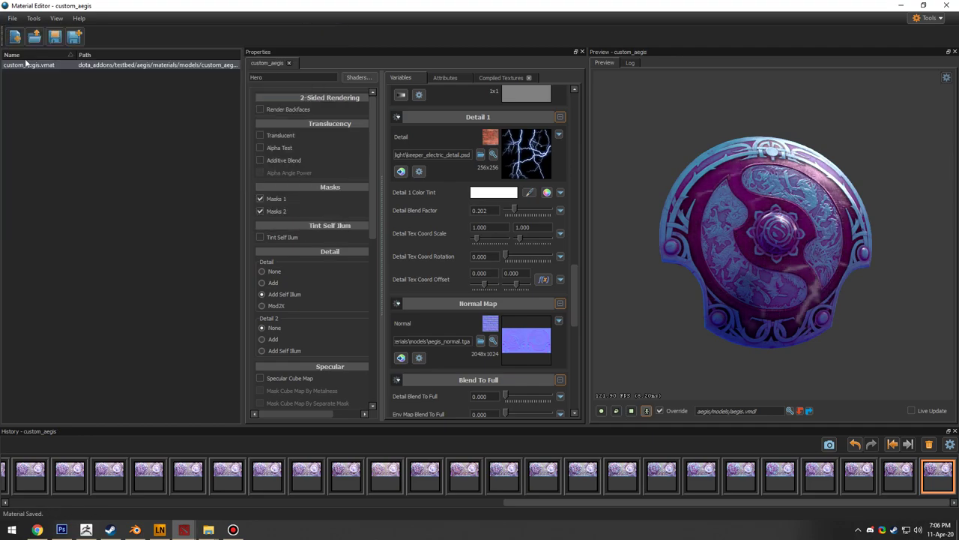
pyautogui.click(946, 5)
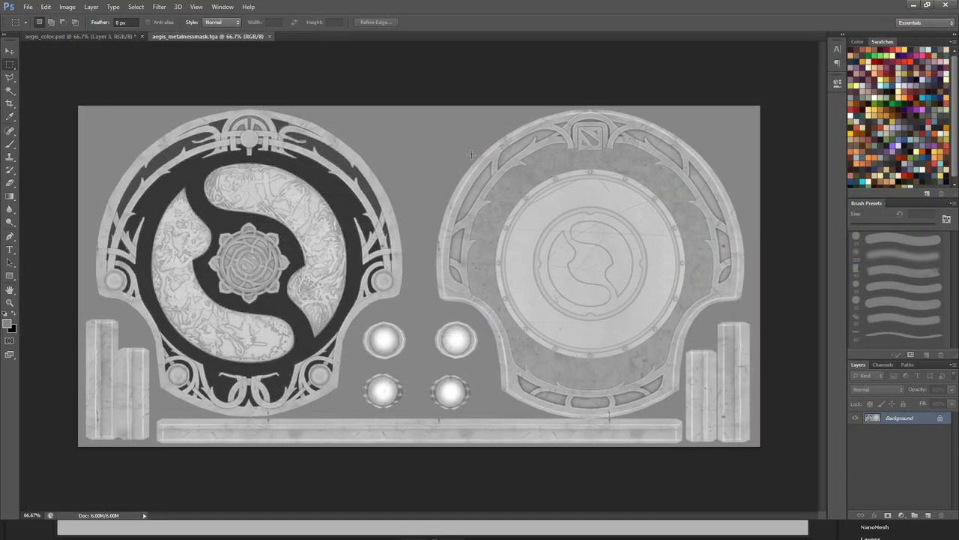
# Step: Switch to the aegis.vmdl Model Editor window, inspect the shield with its updated material, and save the model
pyautogui.hotkey('alt', 'Tab')
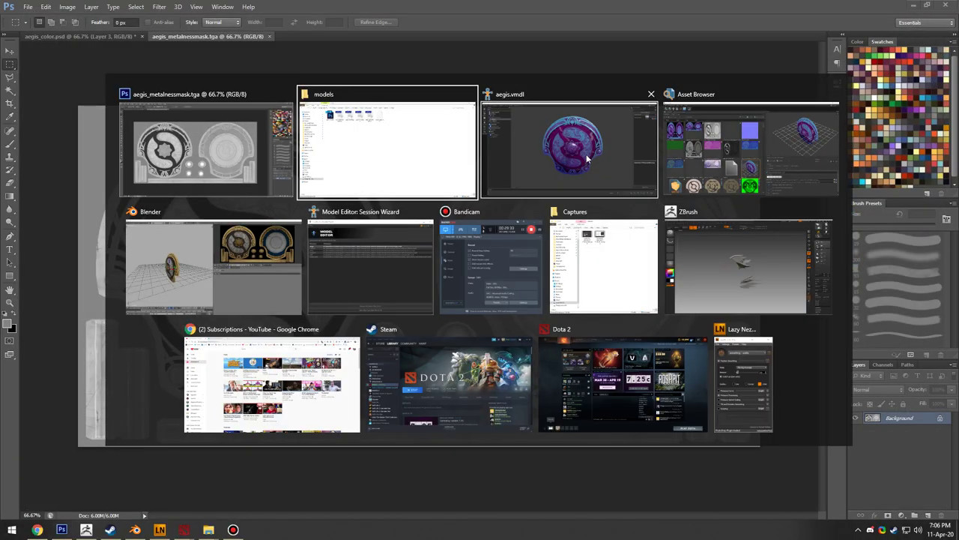
pyautogui.click(543, 154)
pyautogui.moveTo(485, 173); pyautogui.dragTo(464, 239)
pyautogui.scroll(-3, 525, 218)
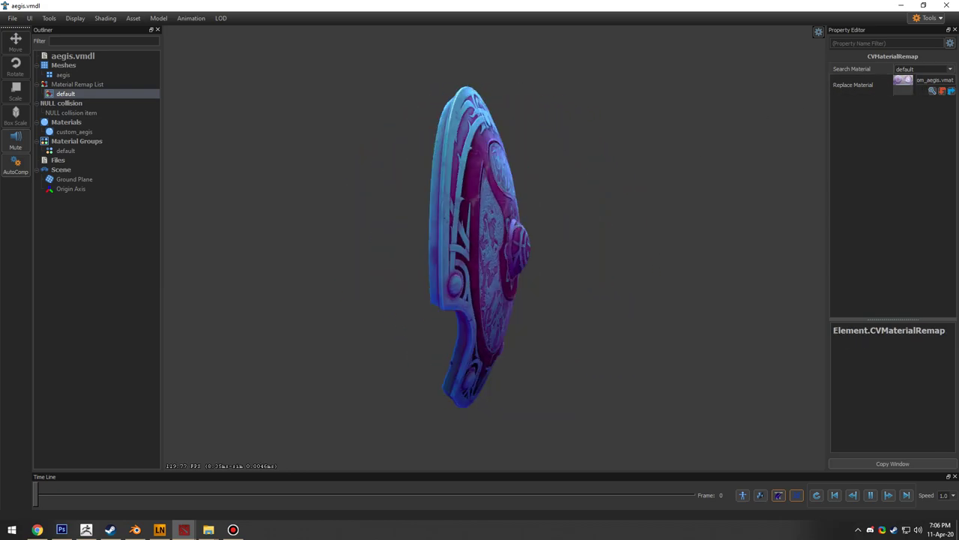
pyautogui.click(12, 18)
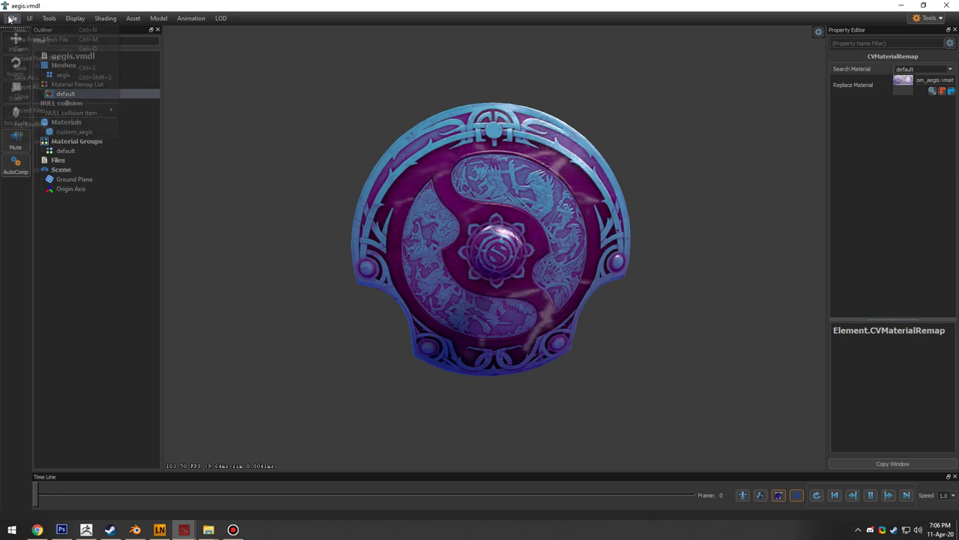
pyautogui.click(26, 69)
pyautogui.moveTo(480, 248); pyautogui.dragTo(314, 255)
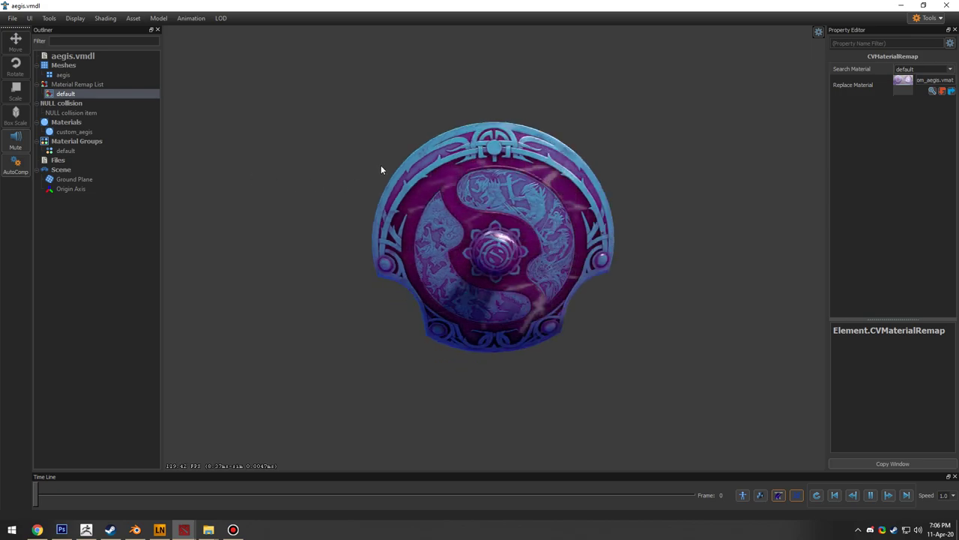
pyautogui.click(184, 19)
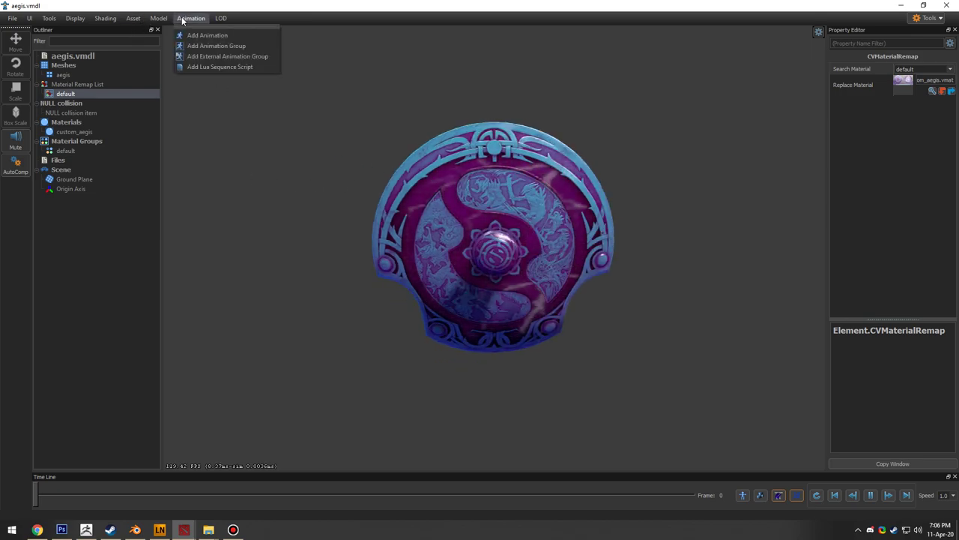
pyautogui.click(478, 217)
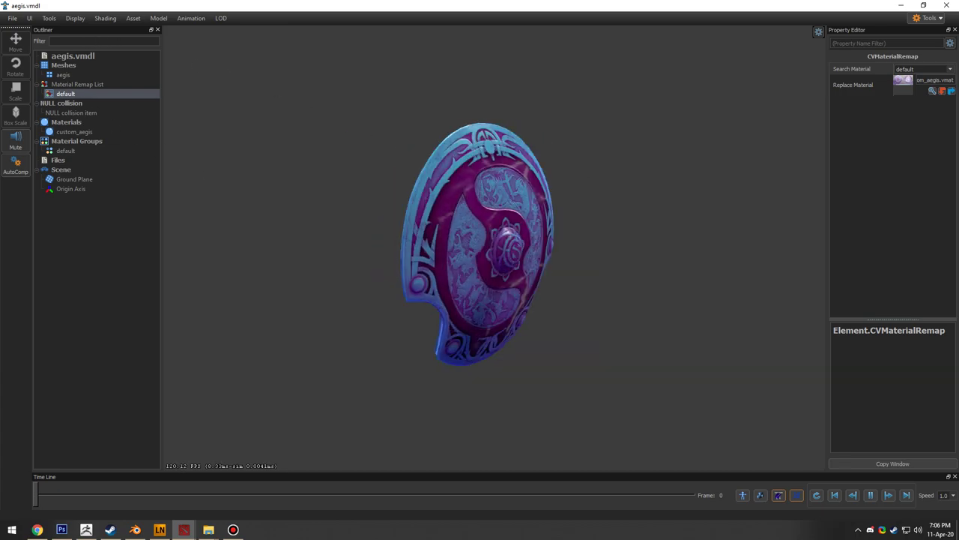
pyautogui.click(193, 19)
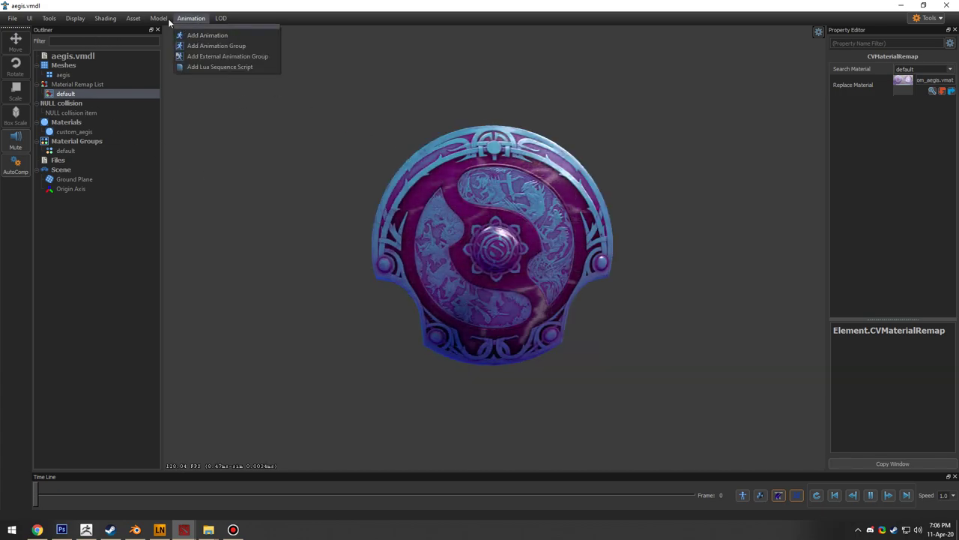
pyautogui.click(291, 118)
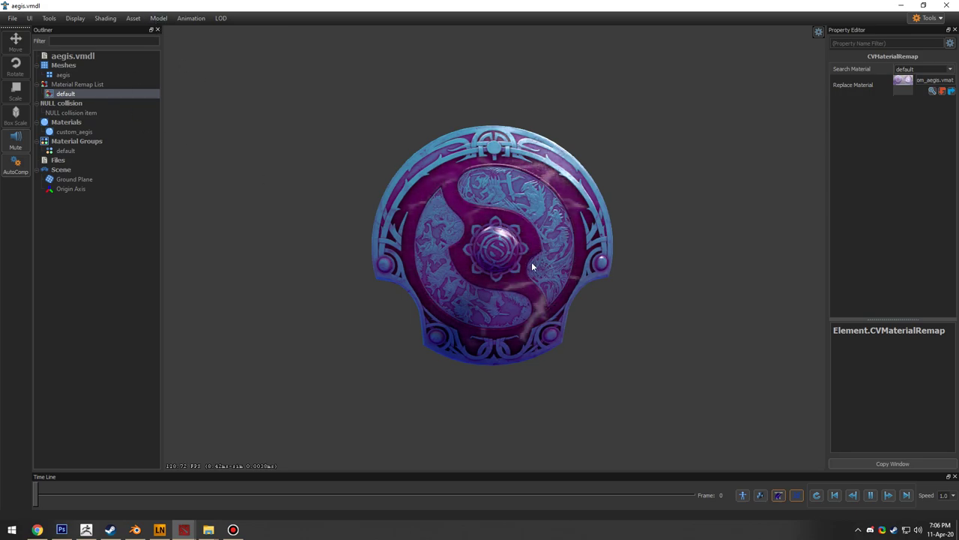
# Step: Save the aegis.vmdl model once more
pyautogui.click(12, 19)
pyautogui.click(38, 68)
# Step: Switch to the Asset Browser, launch Hammer from it and create a new map
pyautogui.hotkey('alt', 'Tab')
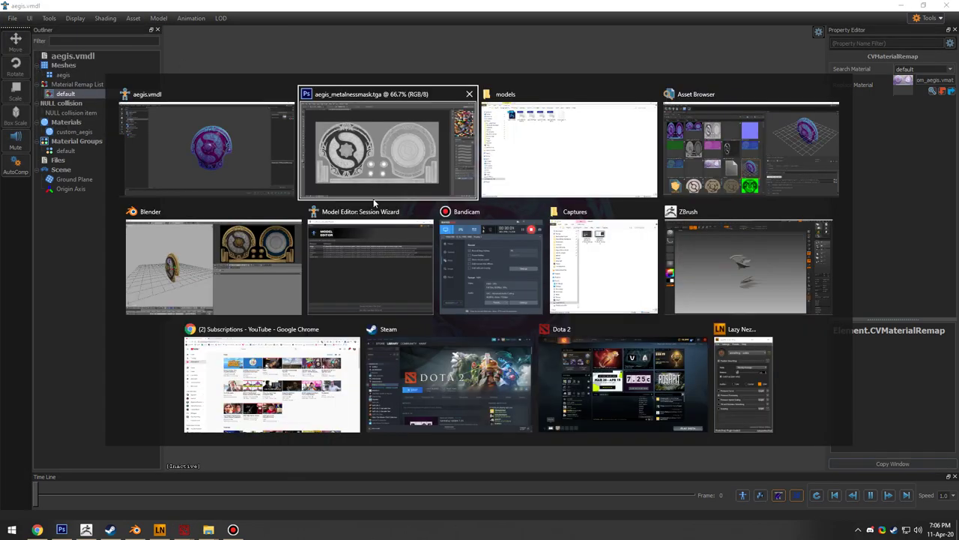
pyautogui.click(739, 159)
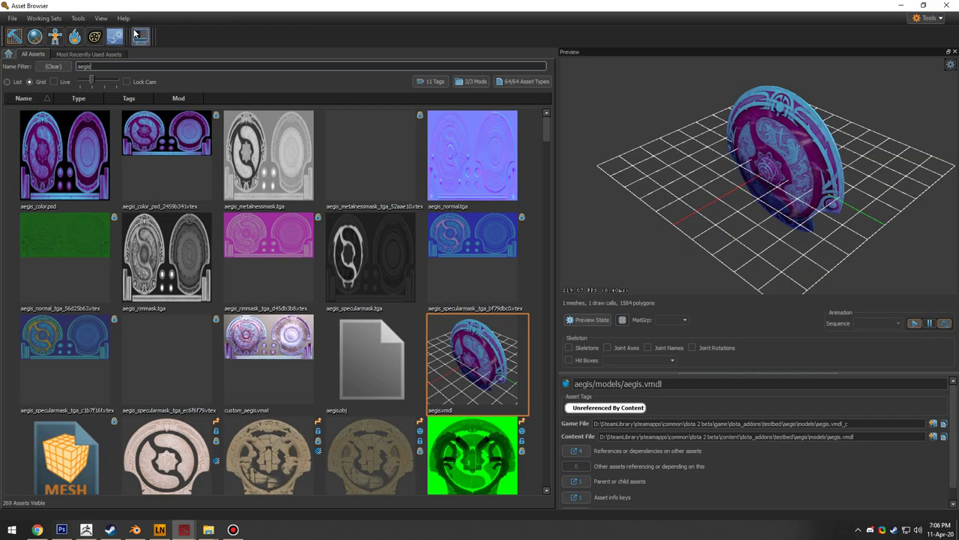
pyautogui.click(13, 38)
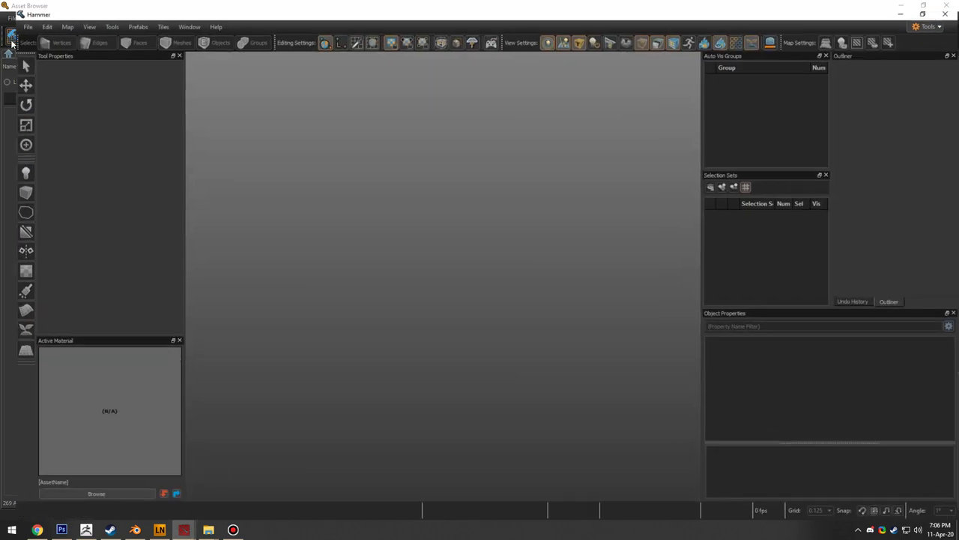
pyautogui.click(15, 19)
pyautogui.click(22, 31)
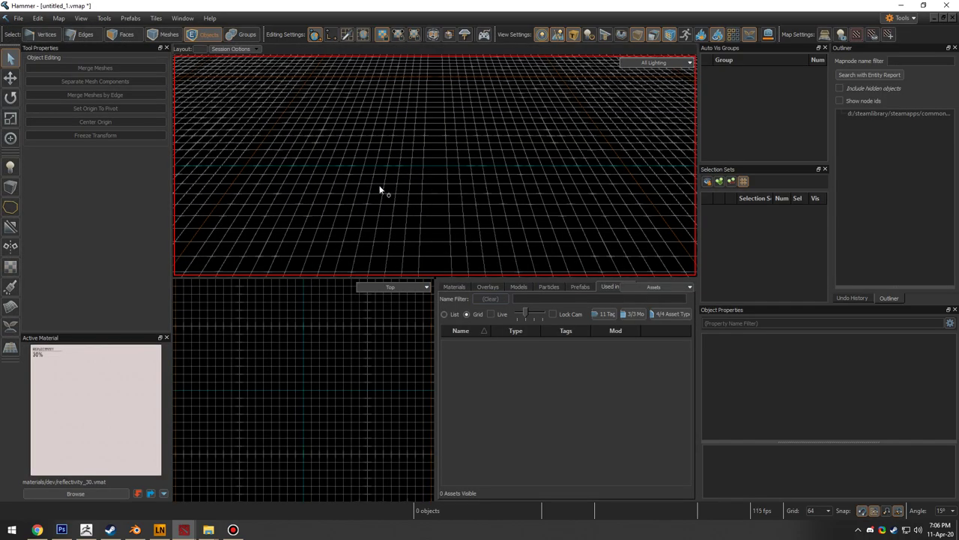
# Step: Place the aegis.vmdl model from the Asset Browser into the new Hammer map as a static prop
pyautogui.hotkey('alt', 'Tab')
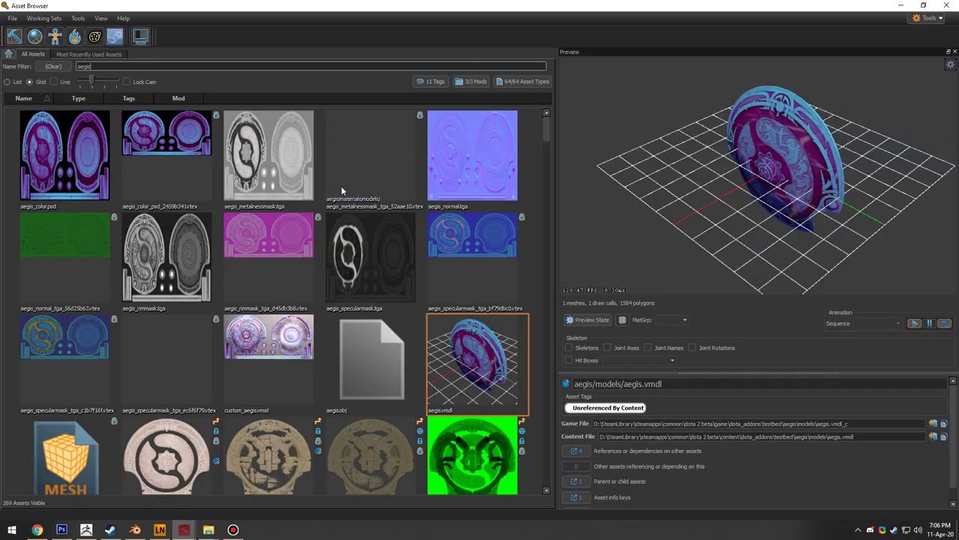
pyautogui.click(103, 19)
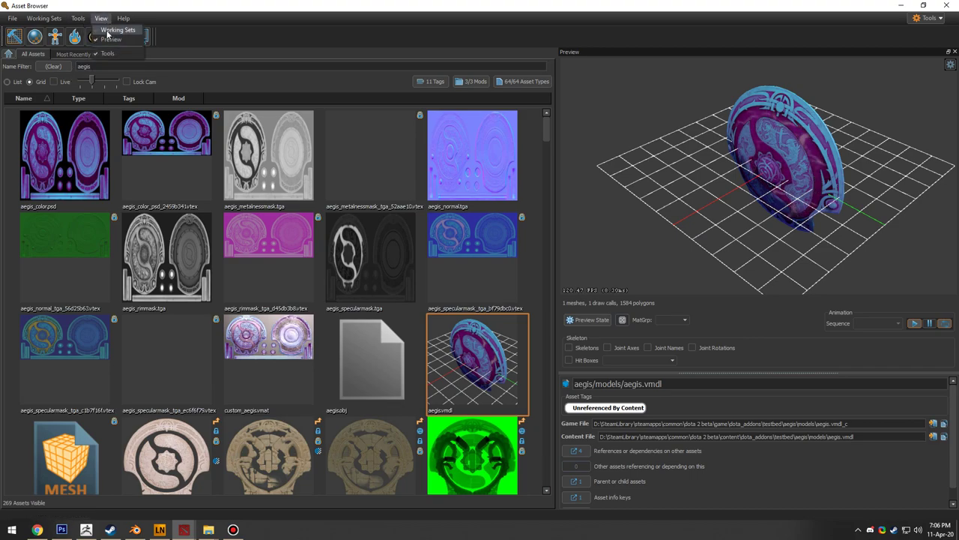
pyautogui.click(78, 18)
pyautogui.click(91, 60)
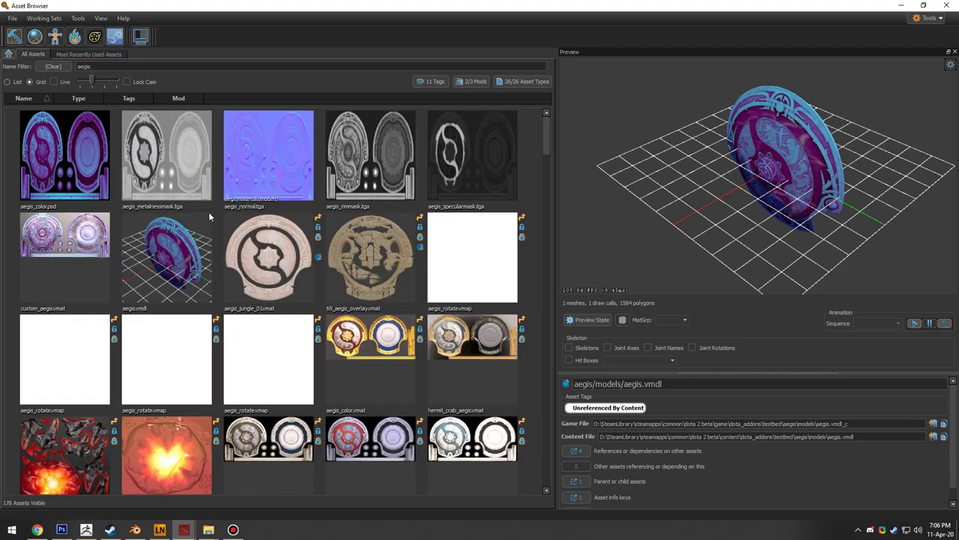
pyautogui.moveTo(798, 182); pyautogui.dragTo(853, 169)
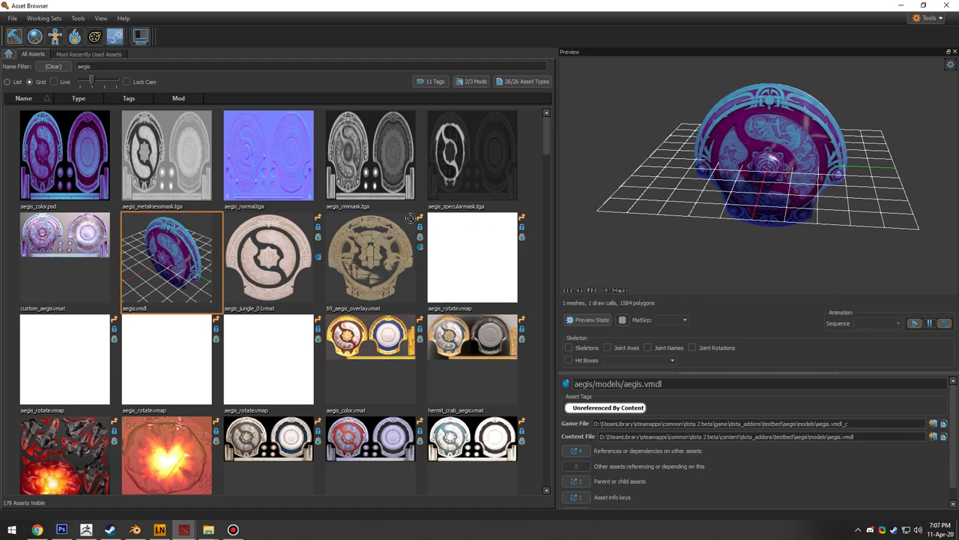
pyautogui.moveTo(345, 223); pyautogui.dragTo(421, 209)
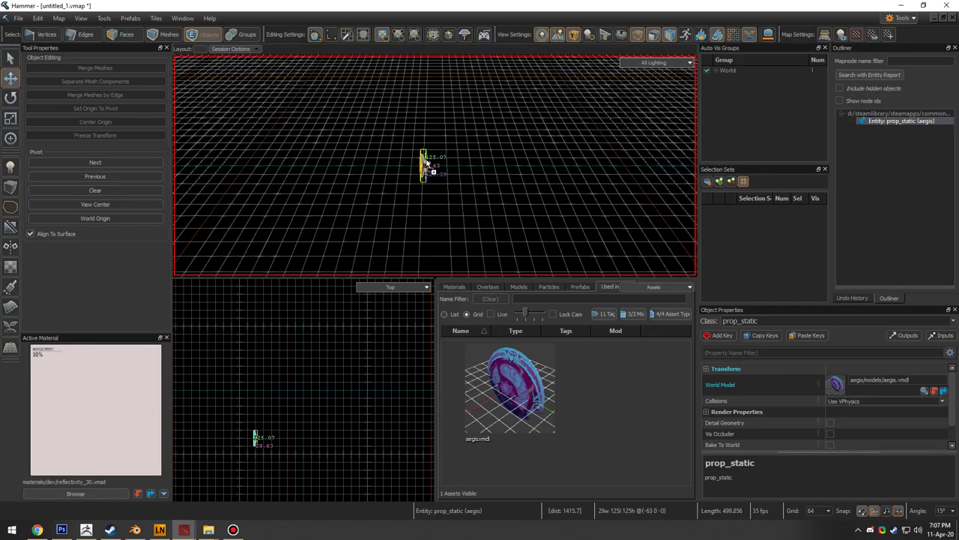
# Step: Deselect the placed aegis prop and fly around it in the 3D view to examine its animated material from several angles
pyautogui.press('z')
pyautogui.press('w')
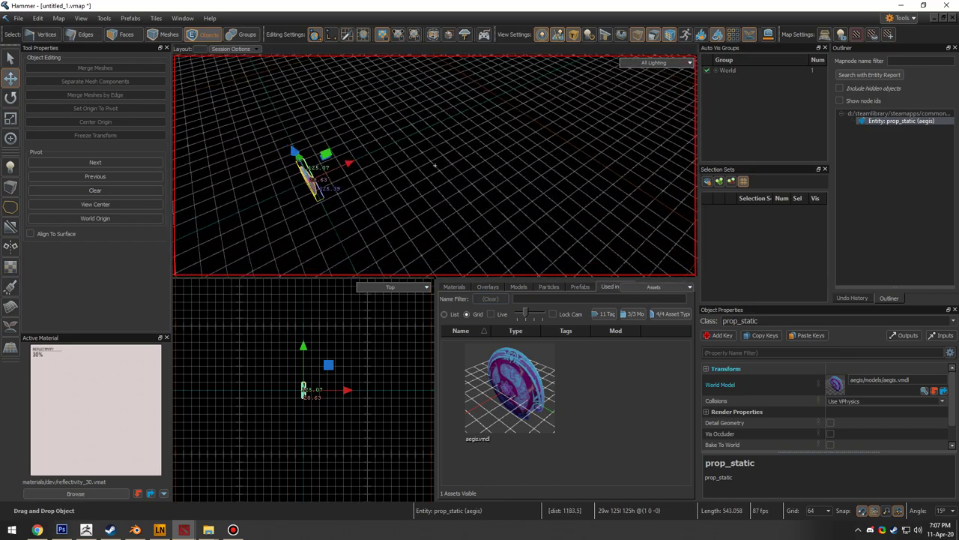
pyautogui.press('s')
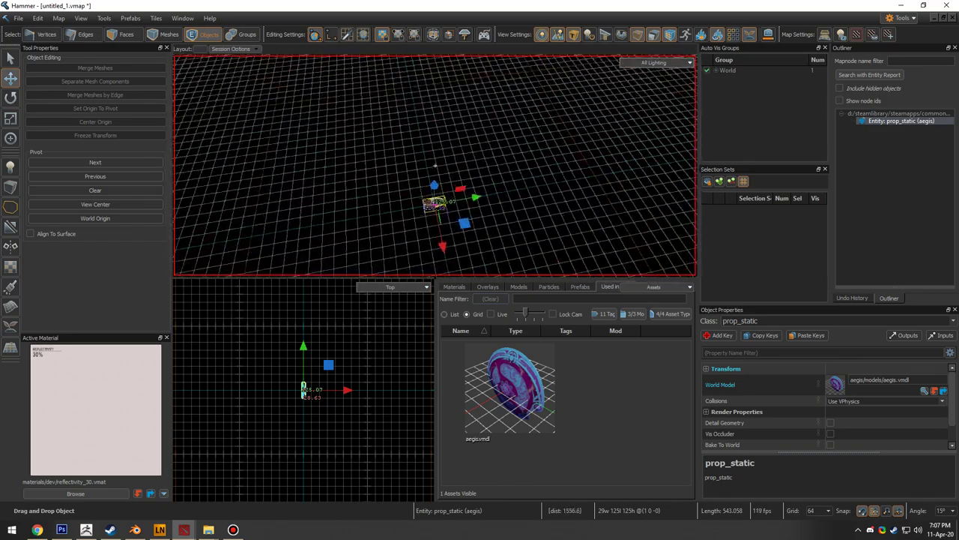
pyautogui.press('w')
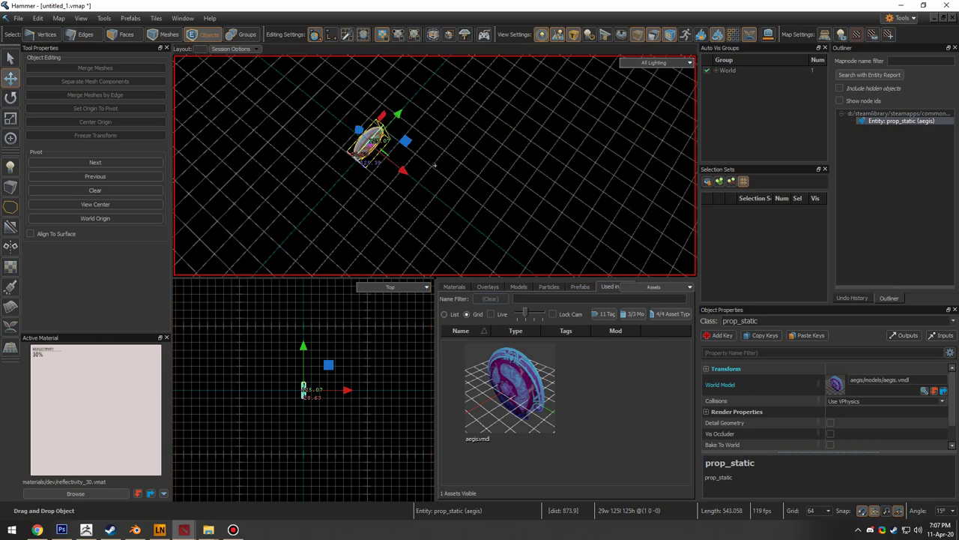
pyautogui.press('w')
pyautogui.press('z')
pyautogui.click(580, 163)
pyautogui.press('z')
pyautogui.press('w')
pyautogui.press('s')
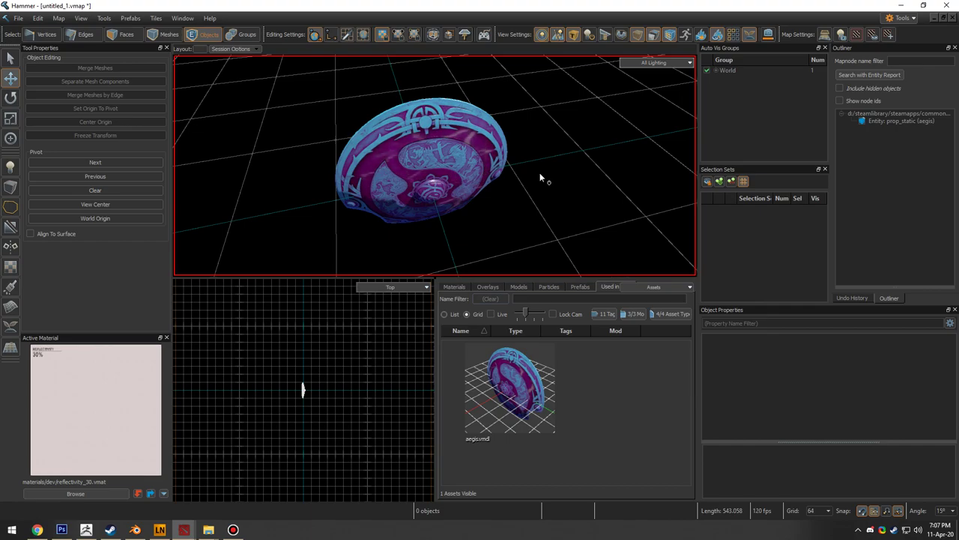
pyautogui.moveTo(551, 174); pyautogui.dragTo(539, 197, button='right')
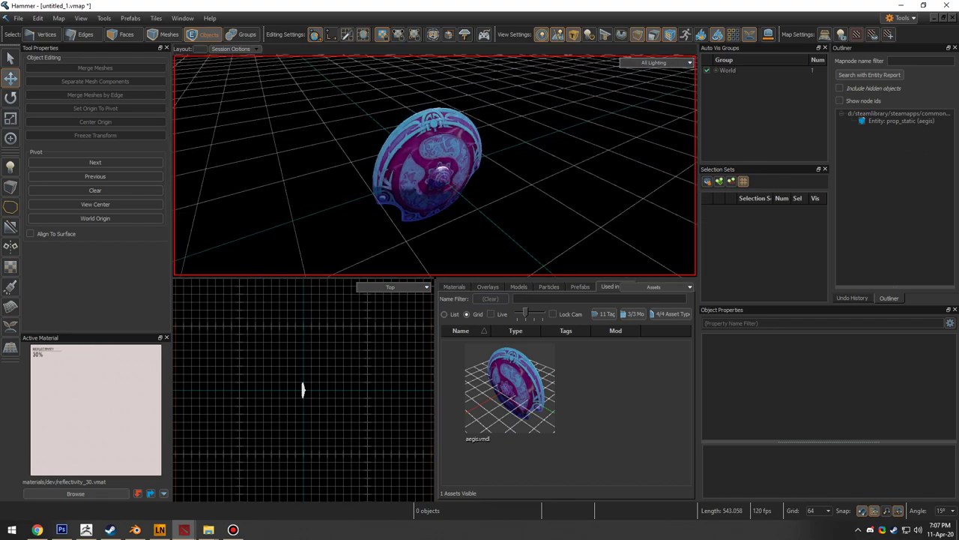
pyautogui.moveTo(435, 164); pyautogui.dragTo(545, 190, button='right')
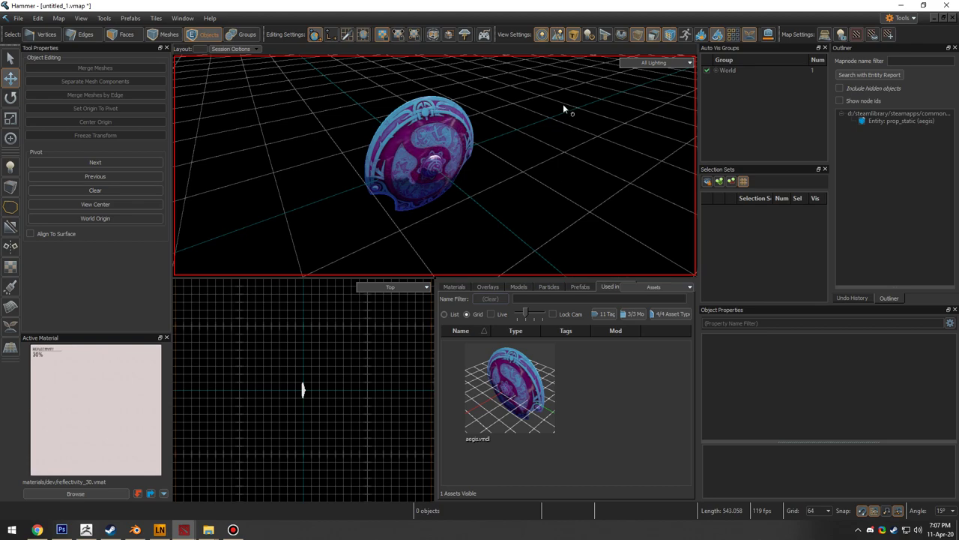
pyautogui.click(233, 529)
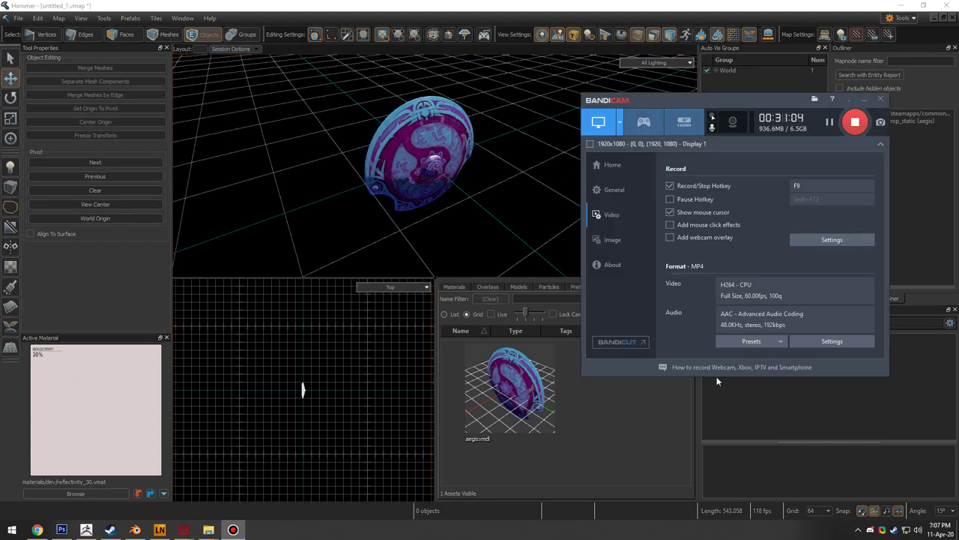